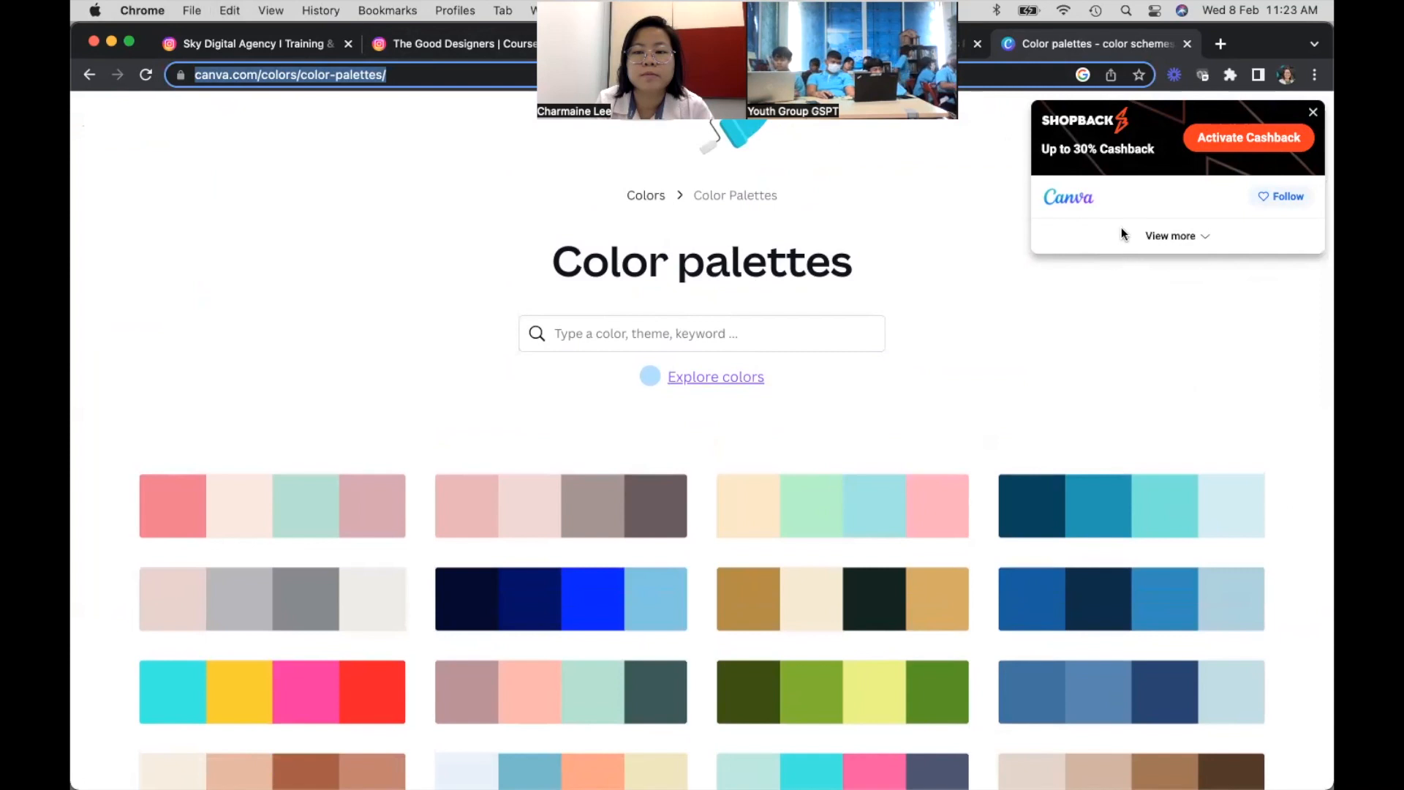
- Close the cashback popup and search the Color palettes page for yellow
click(1316, 114)
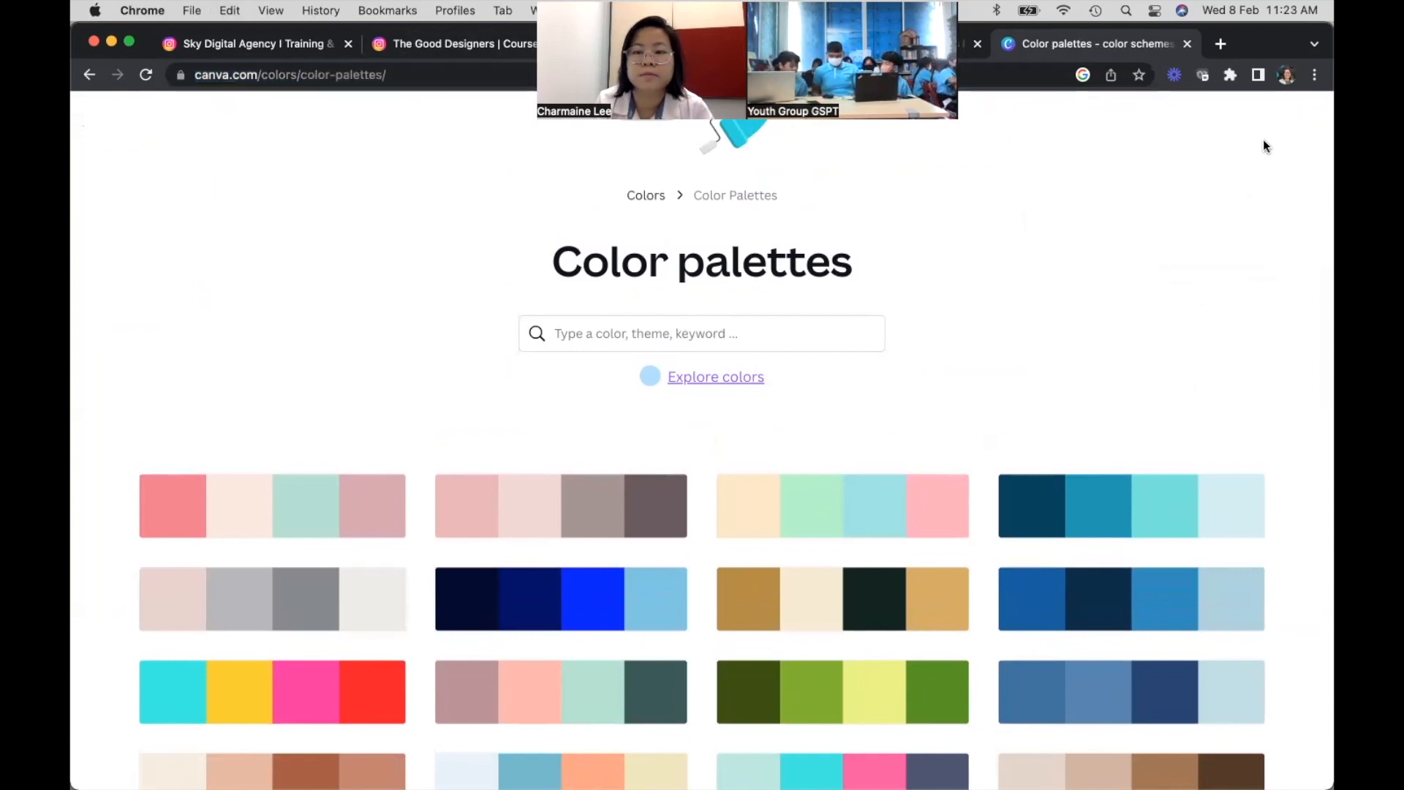
scroll(1166, 323, down, 1)
scroll(1165, 322, up, 2)
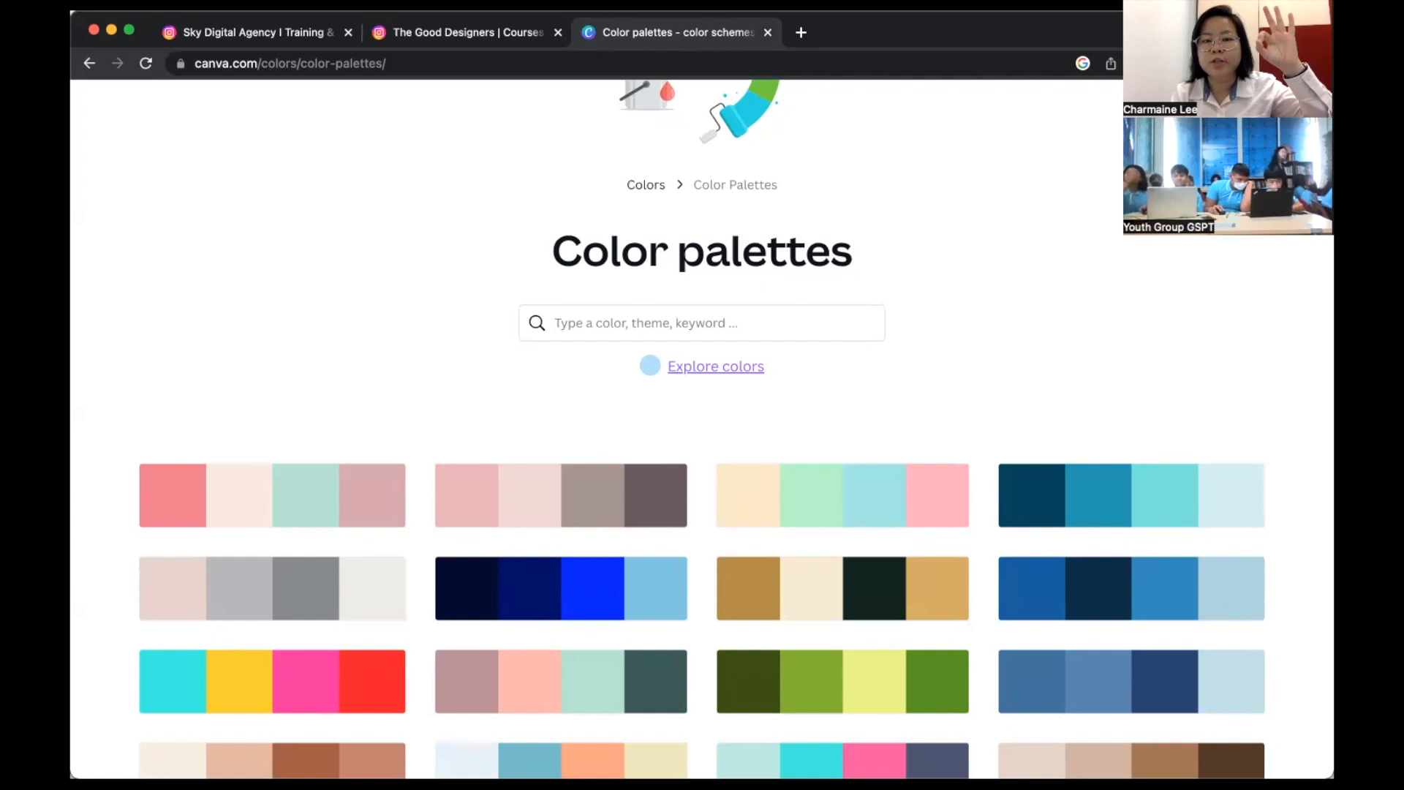
click(649, 323)
text(yellow)
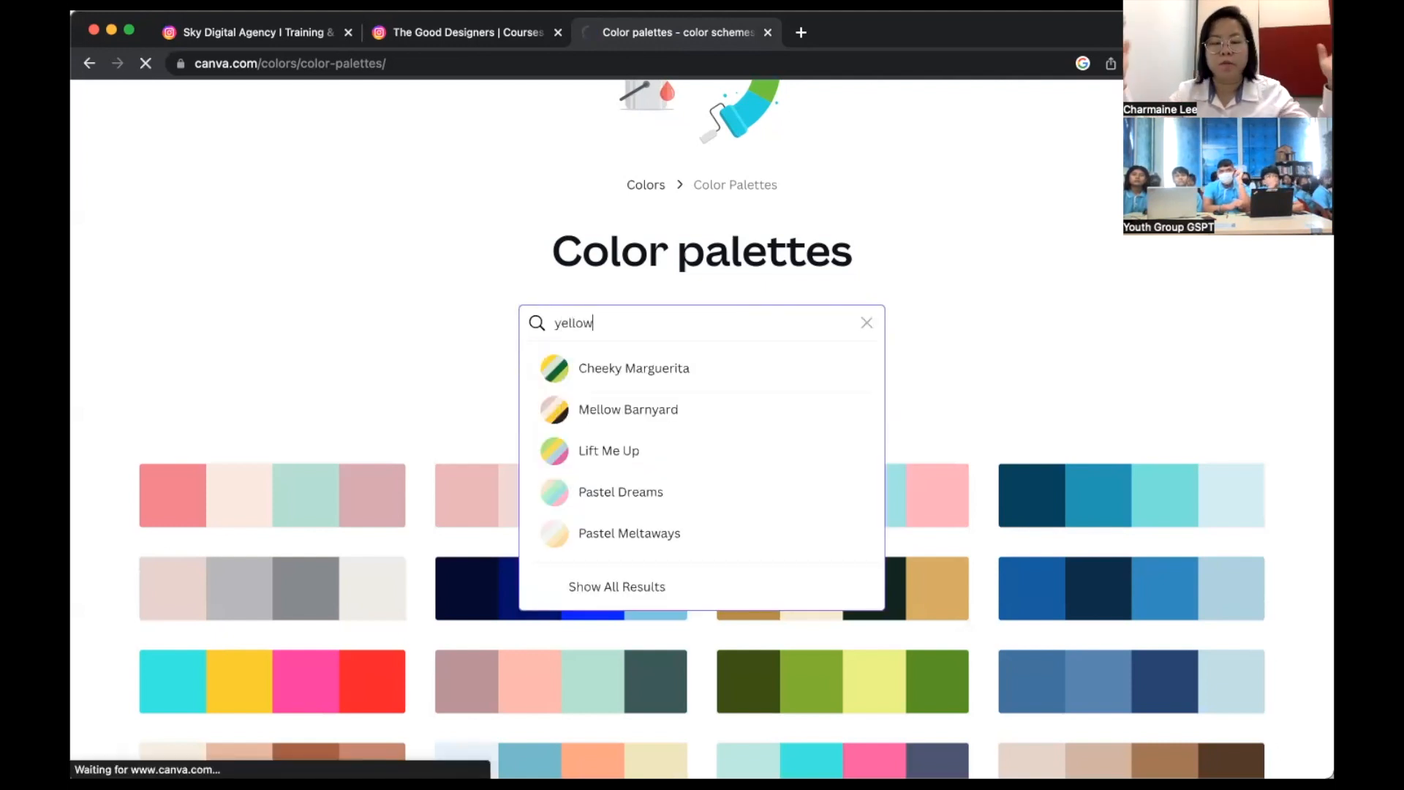
key(Return)
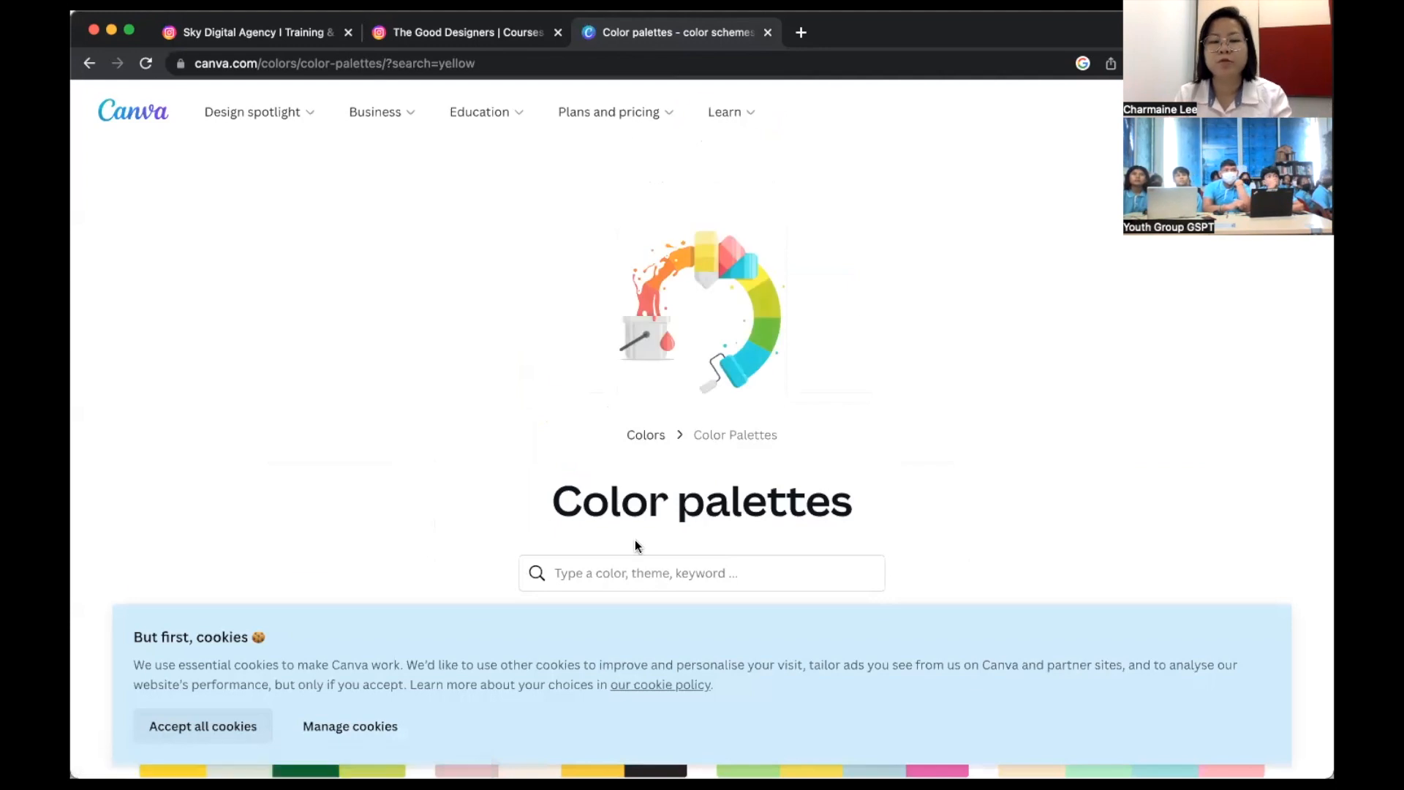
scroll(634, 541, down, 4)
- Re-run the yellow search and browse matches such as Shopaholic Babe and Berry Tart Pie
click(666, 288)
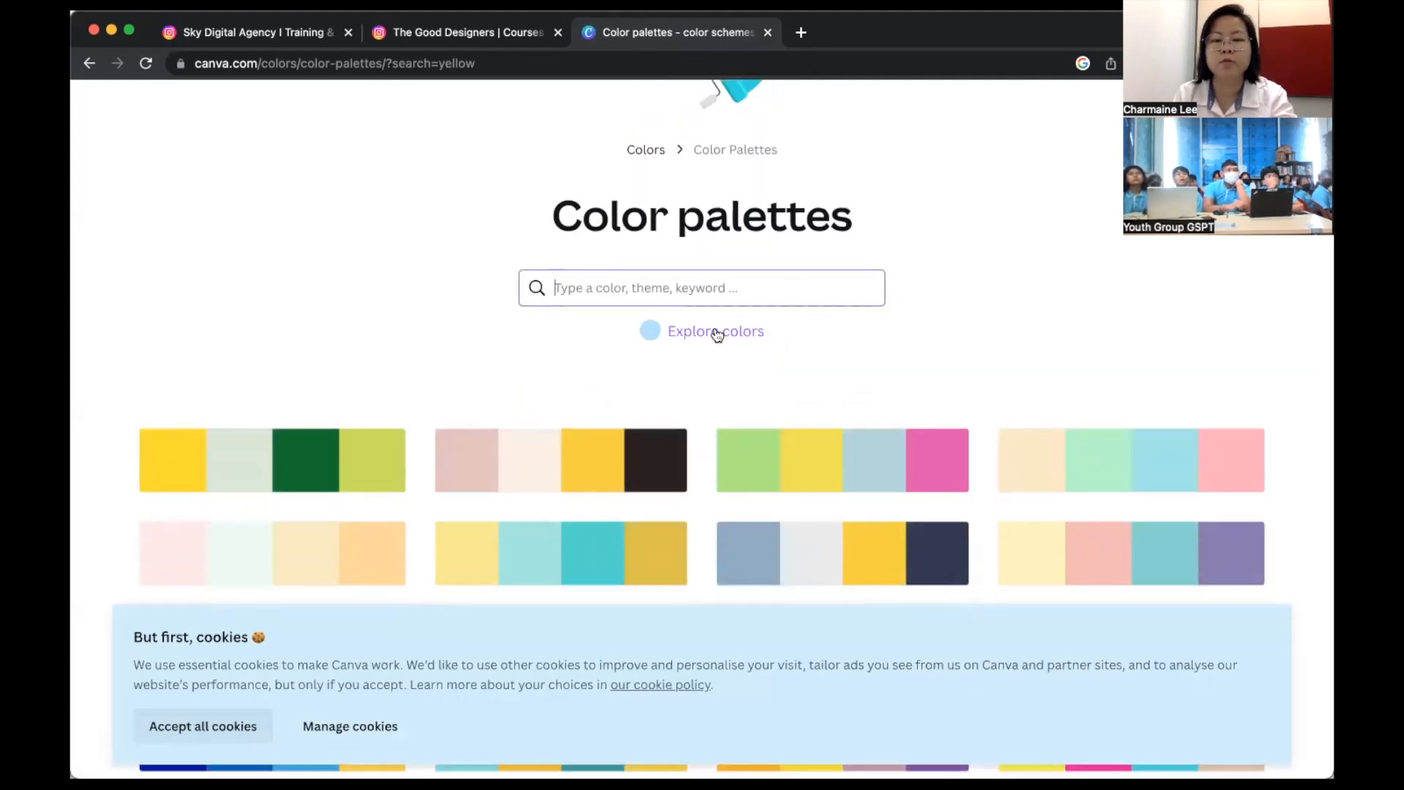
text(yellow)
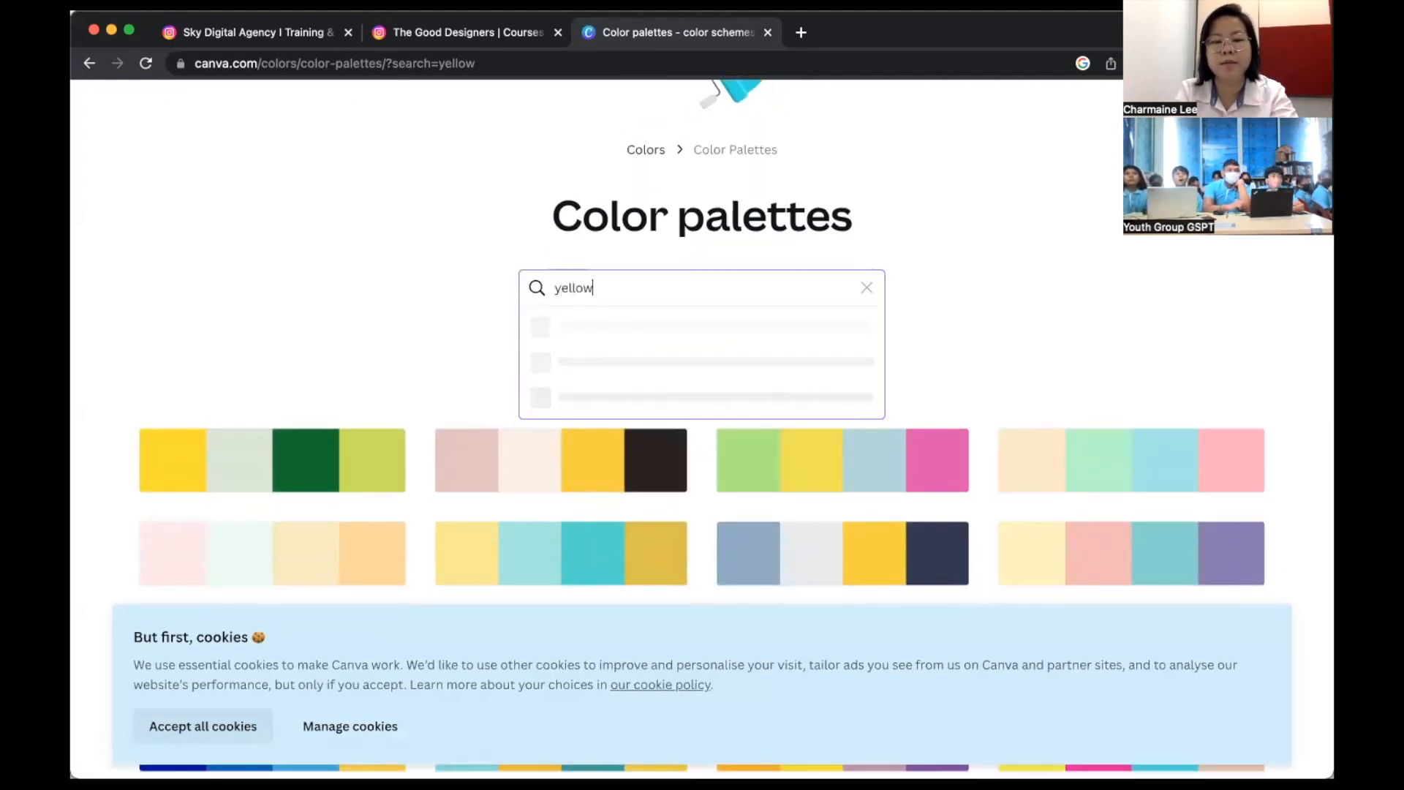
click(987, 298)
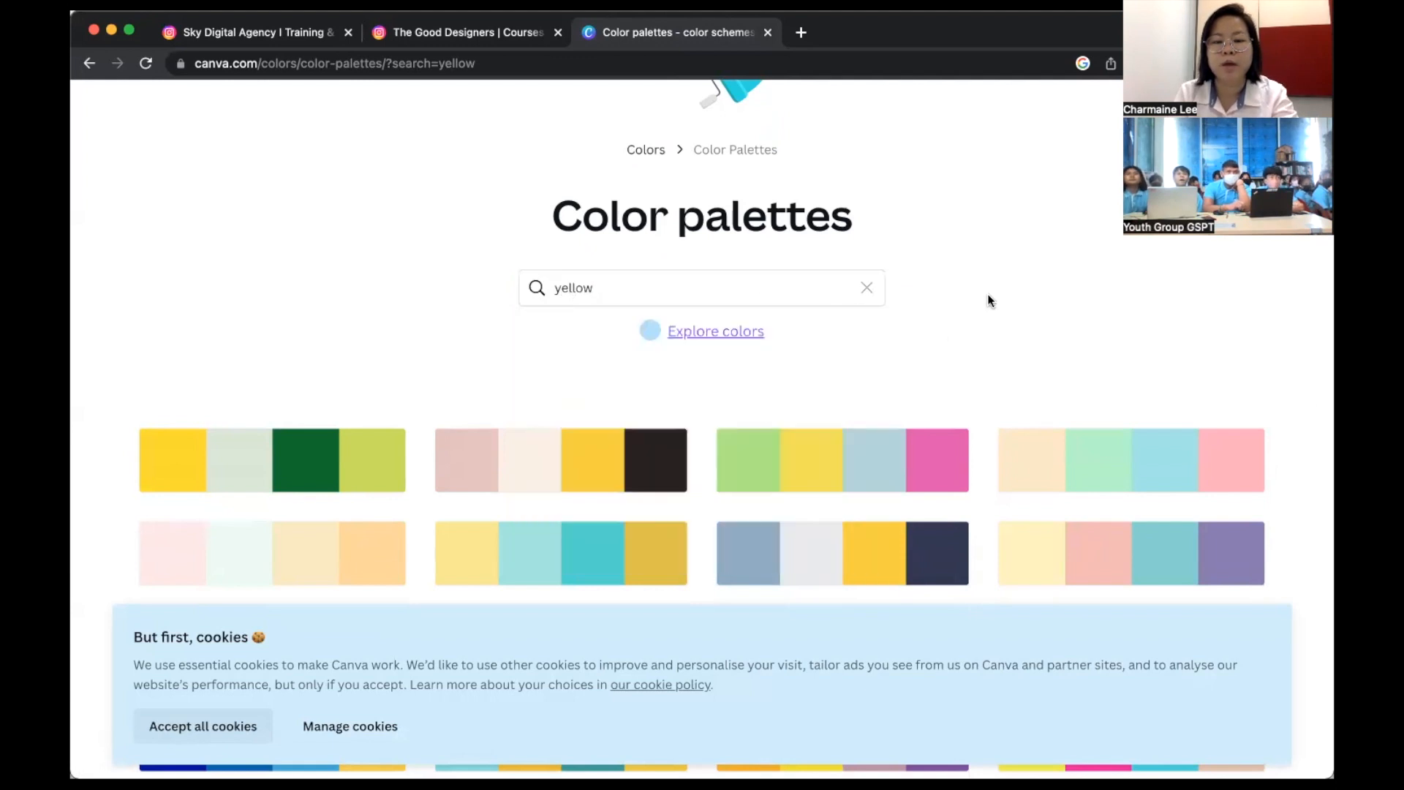
scroll(986, 298, down, 4)
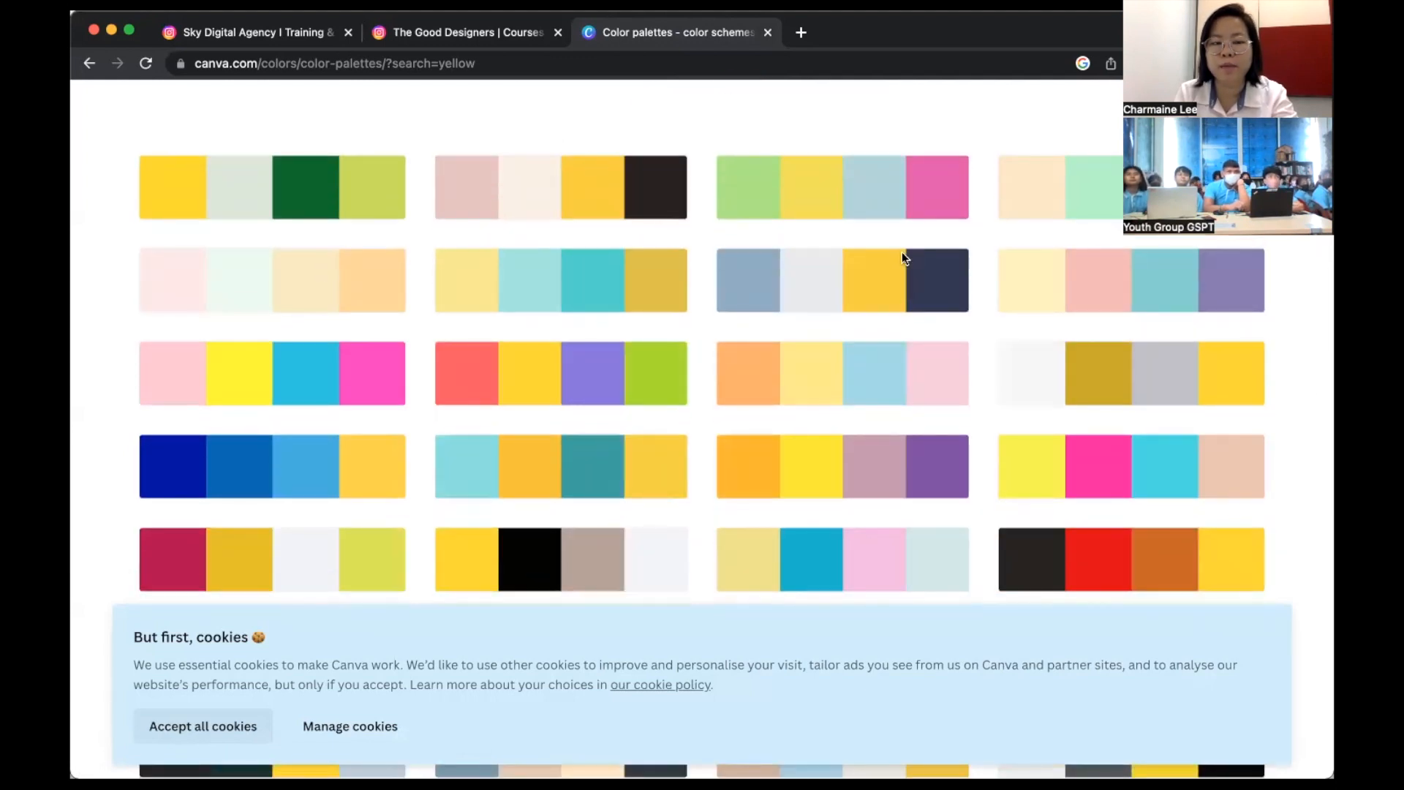
scroll(894, 431, down, 3)
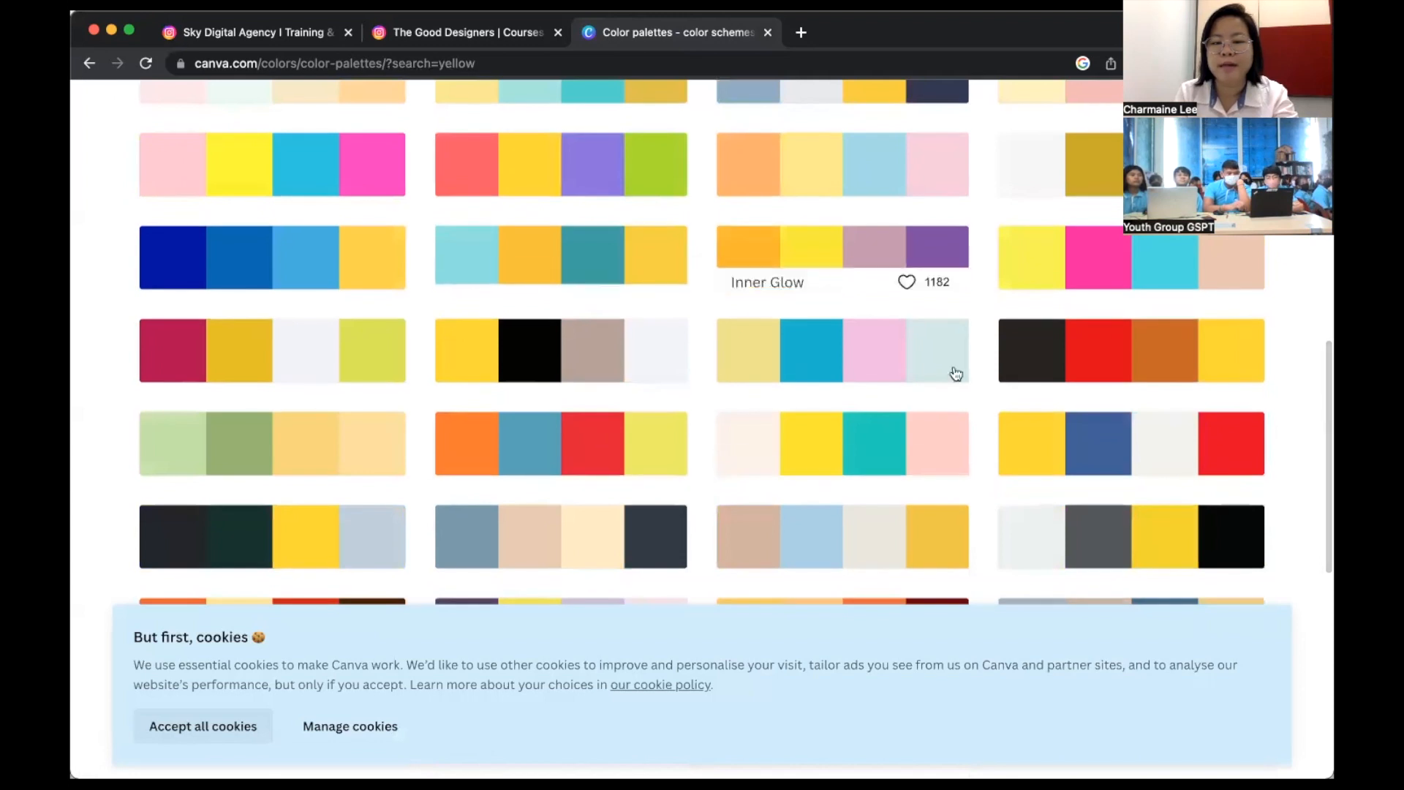
scroll(1161, 423, up, 2)
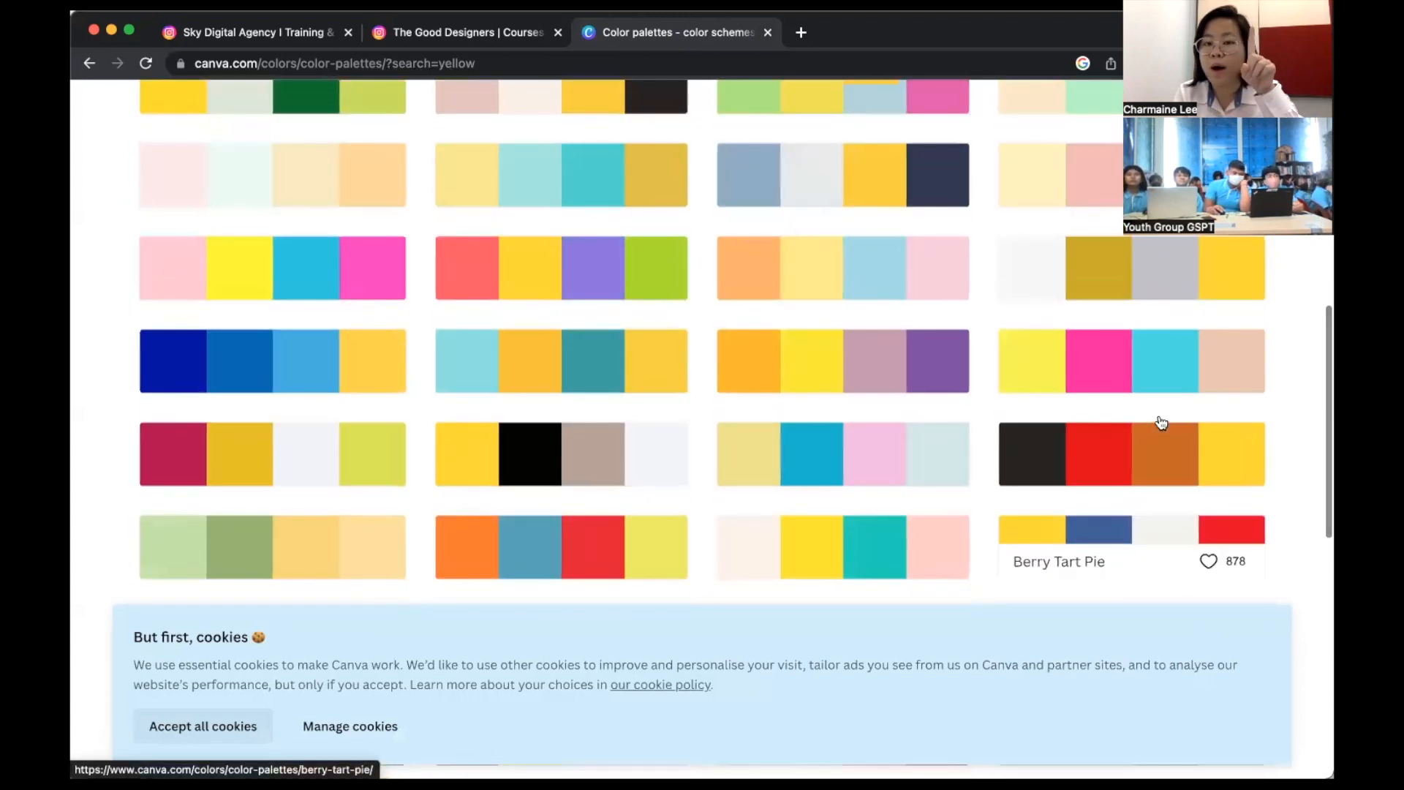
scroll(829, 266, up, 2)
scroll(829, 266, up, 1)
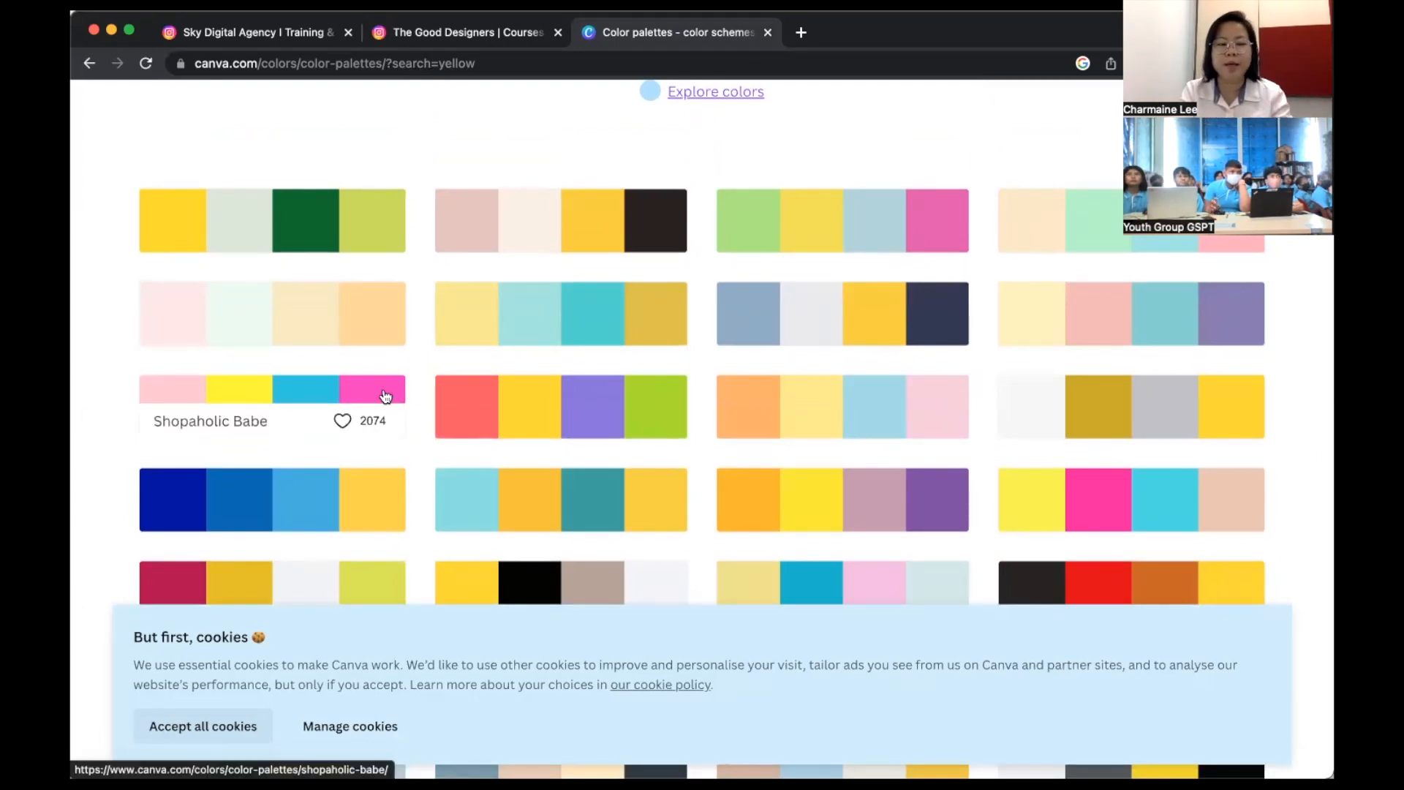
- Open the Shopaholic Babe palette and copy its Pink colour code
click(318, 404)
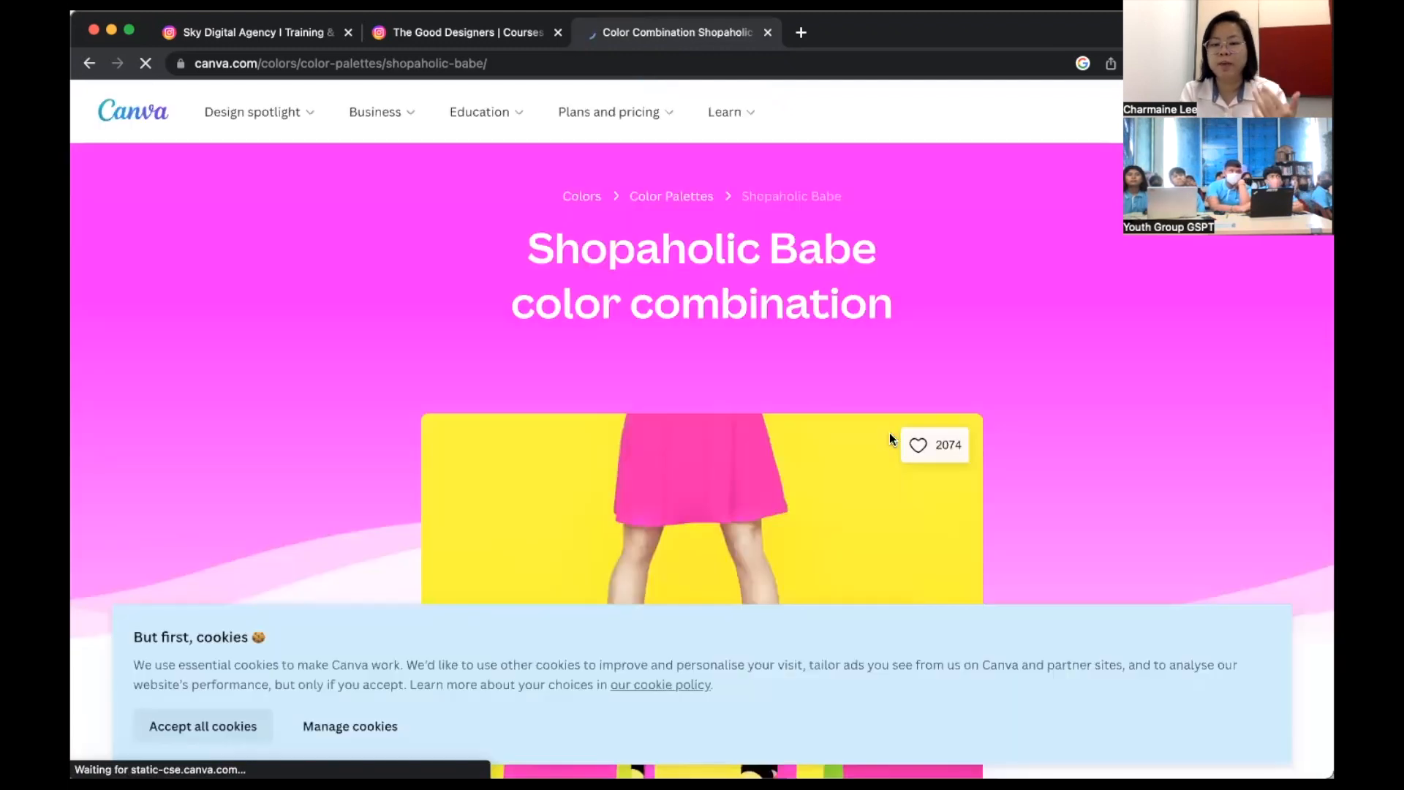
scroll(889, 439, down, 8)
scroll(933, 407, up, 1)
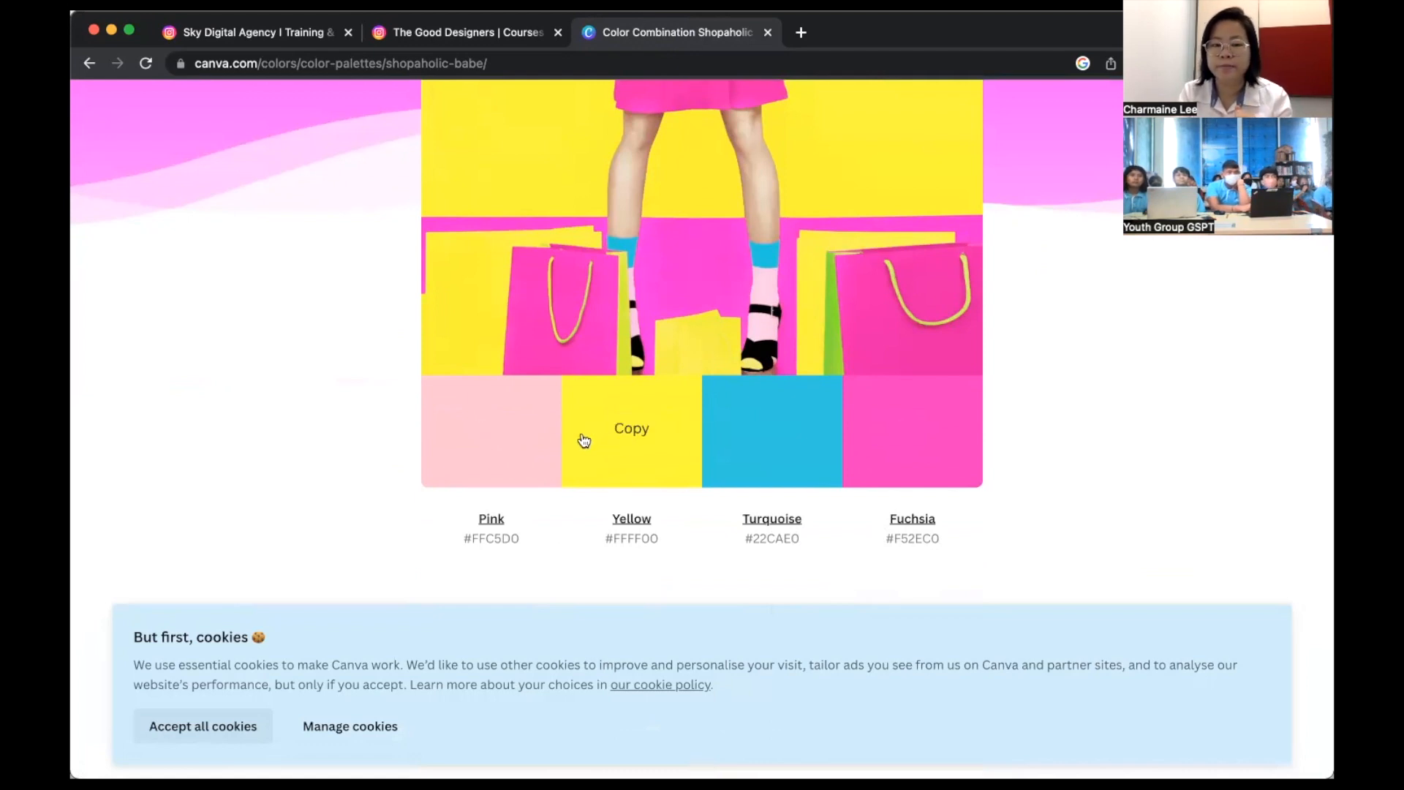
click(494, 434)
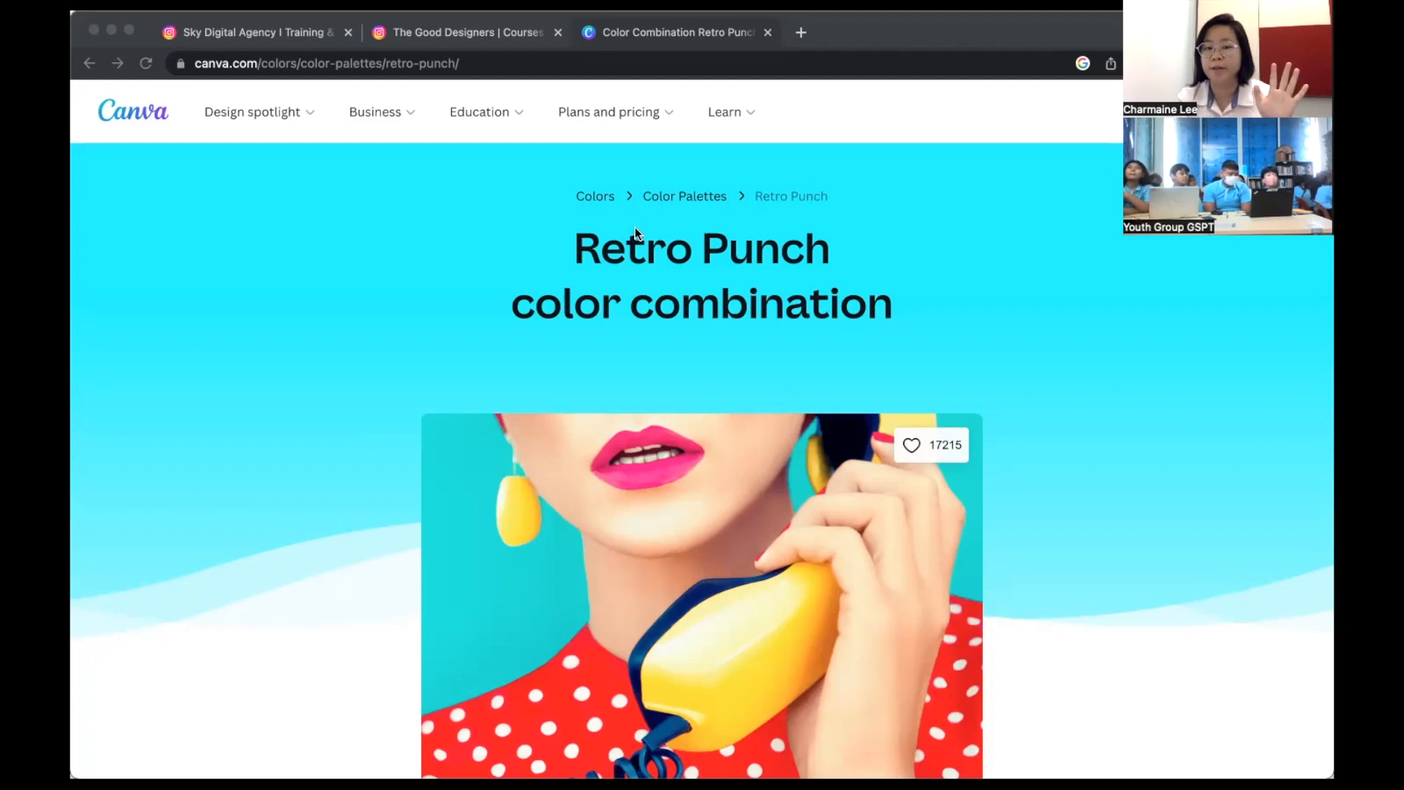
- Look over the Retro Punch palette colours in the browser
click(437, 551)
scroll(858, 506, down, 2)
scroll(859, 507, down, 9)
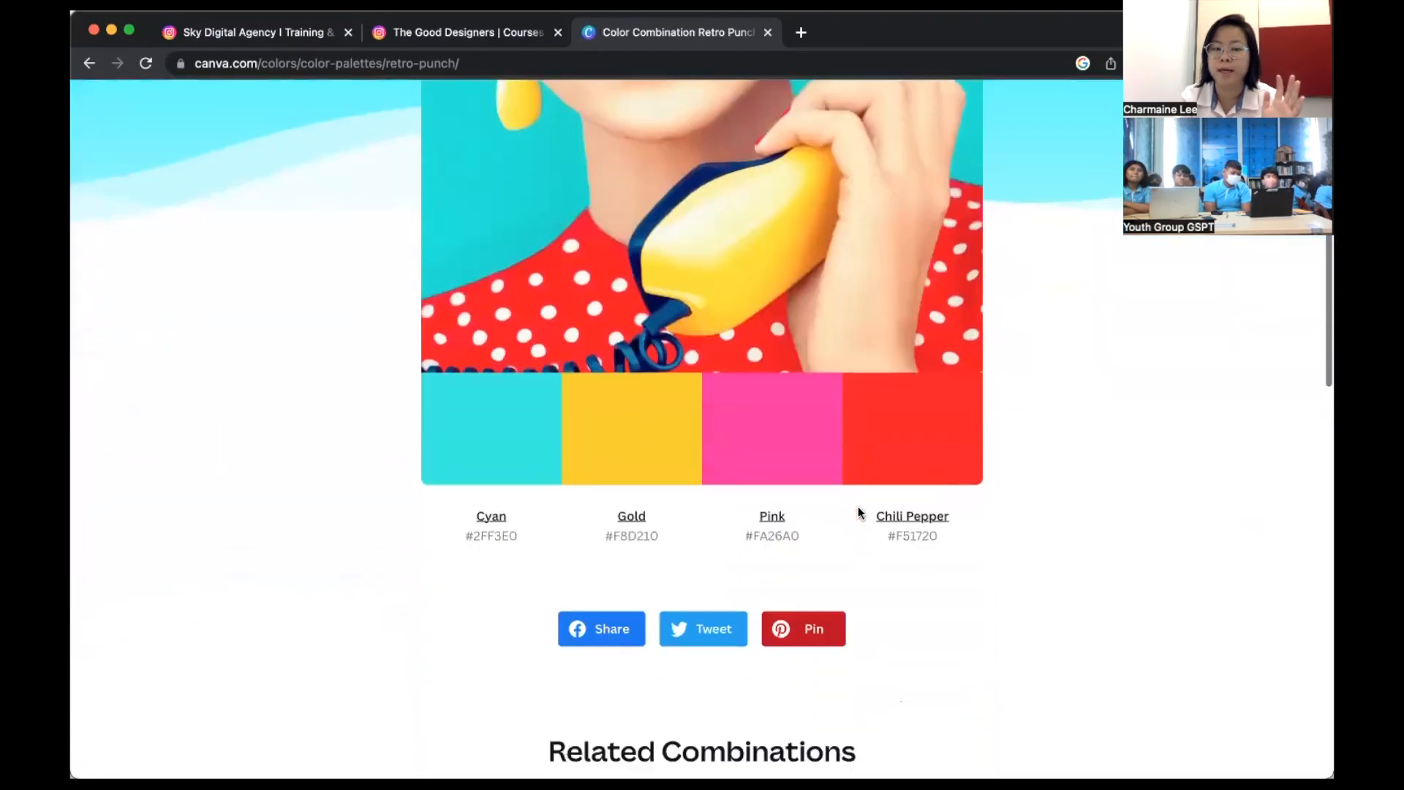
scroll(858, 507, up, 5)
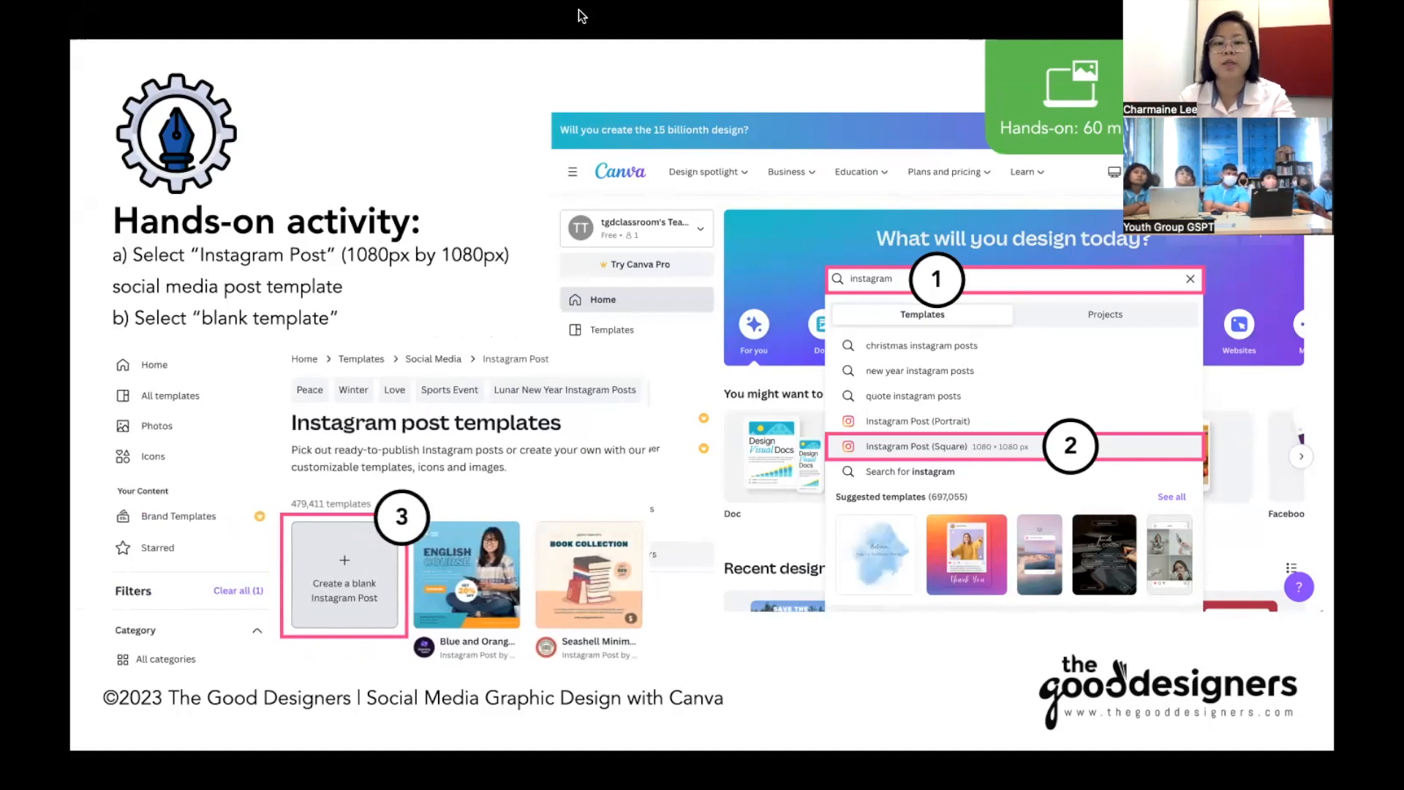
- Back in Canva, search 'instagram' and pick Instagram Post (Square), 1080 × 1080 px
key(super+Tab)
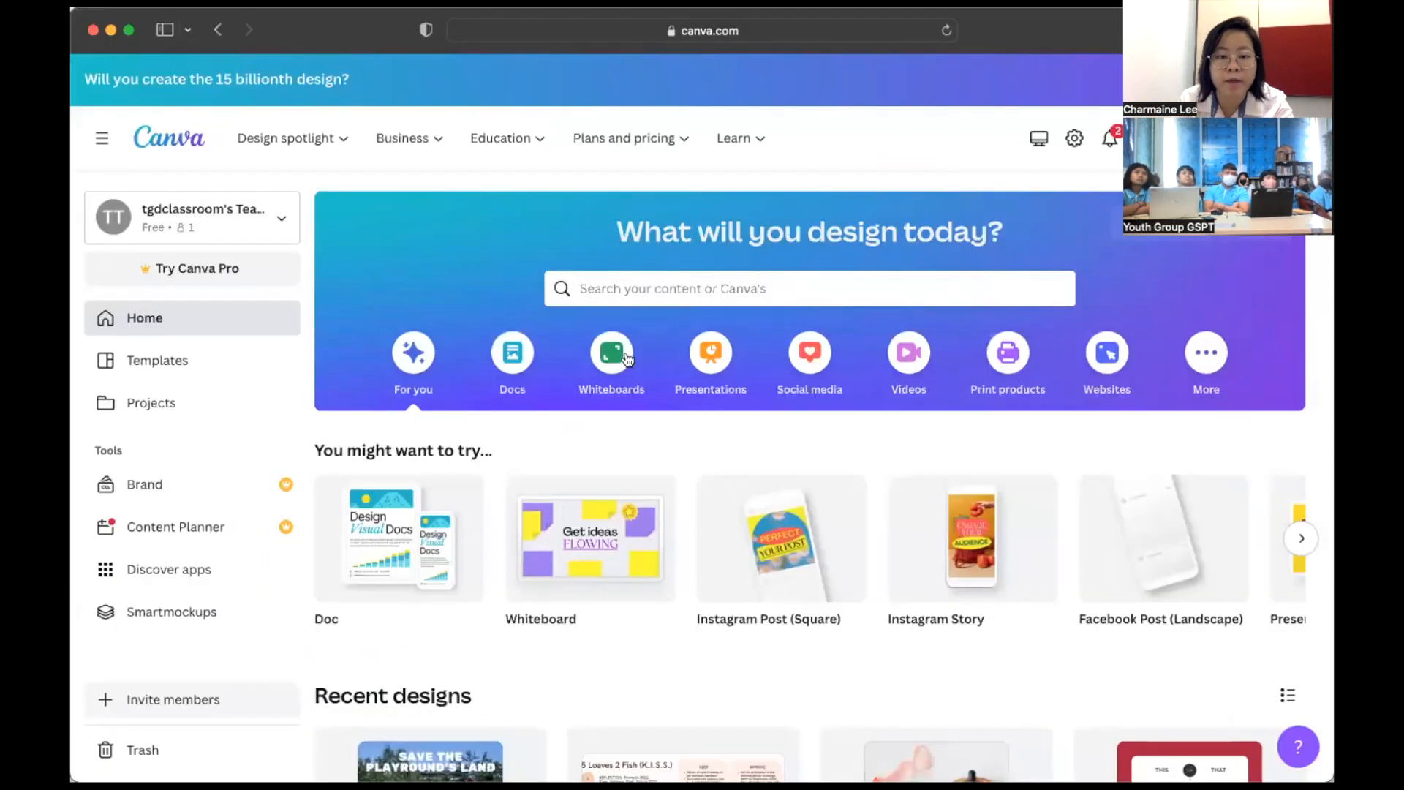
click(705, 288)
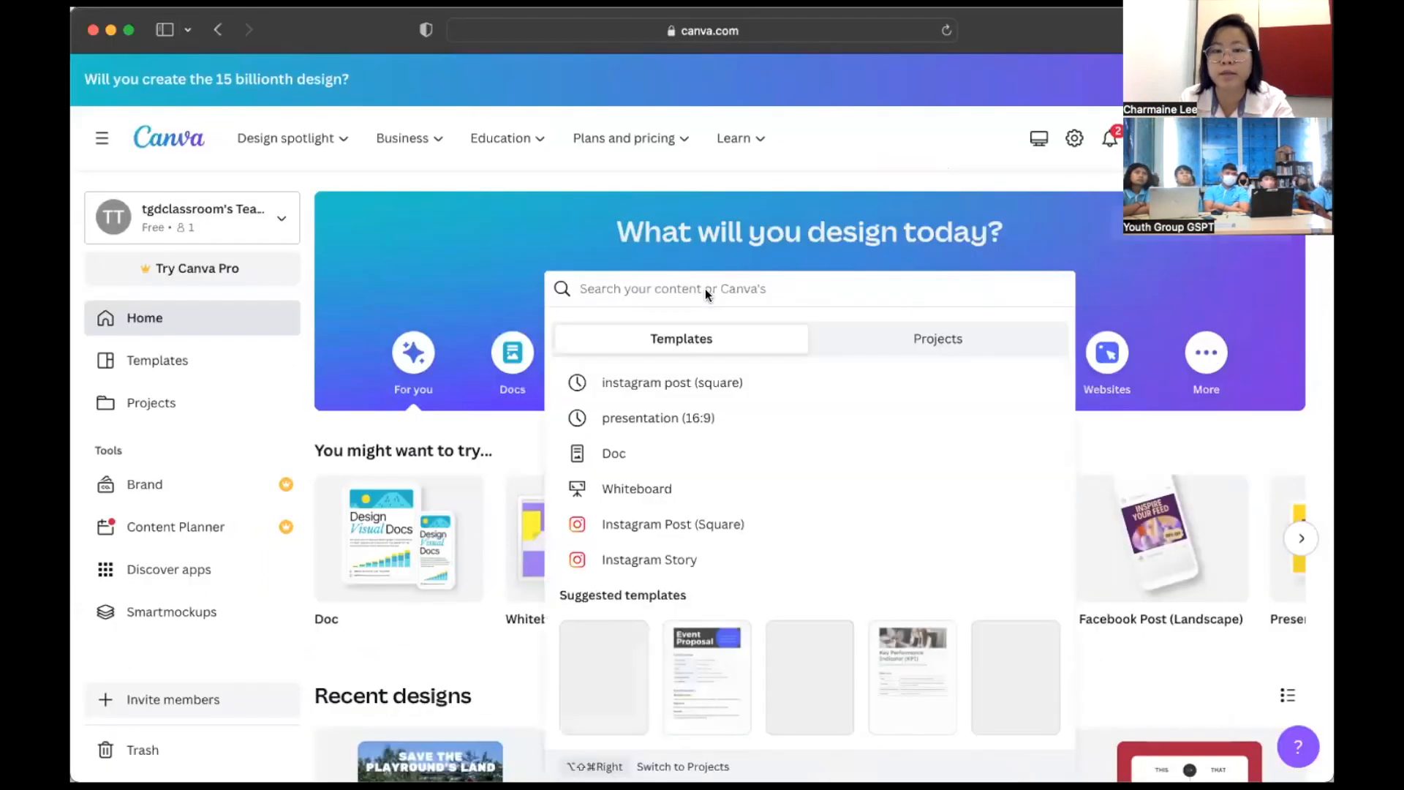
text(instagram)
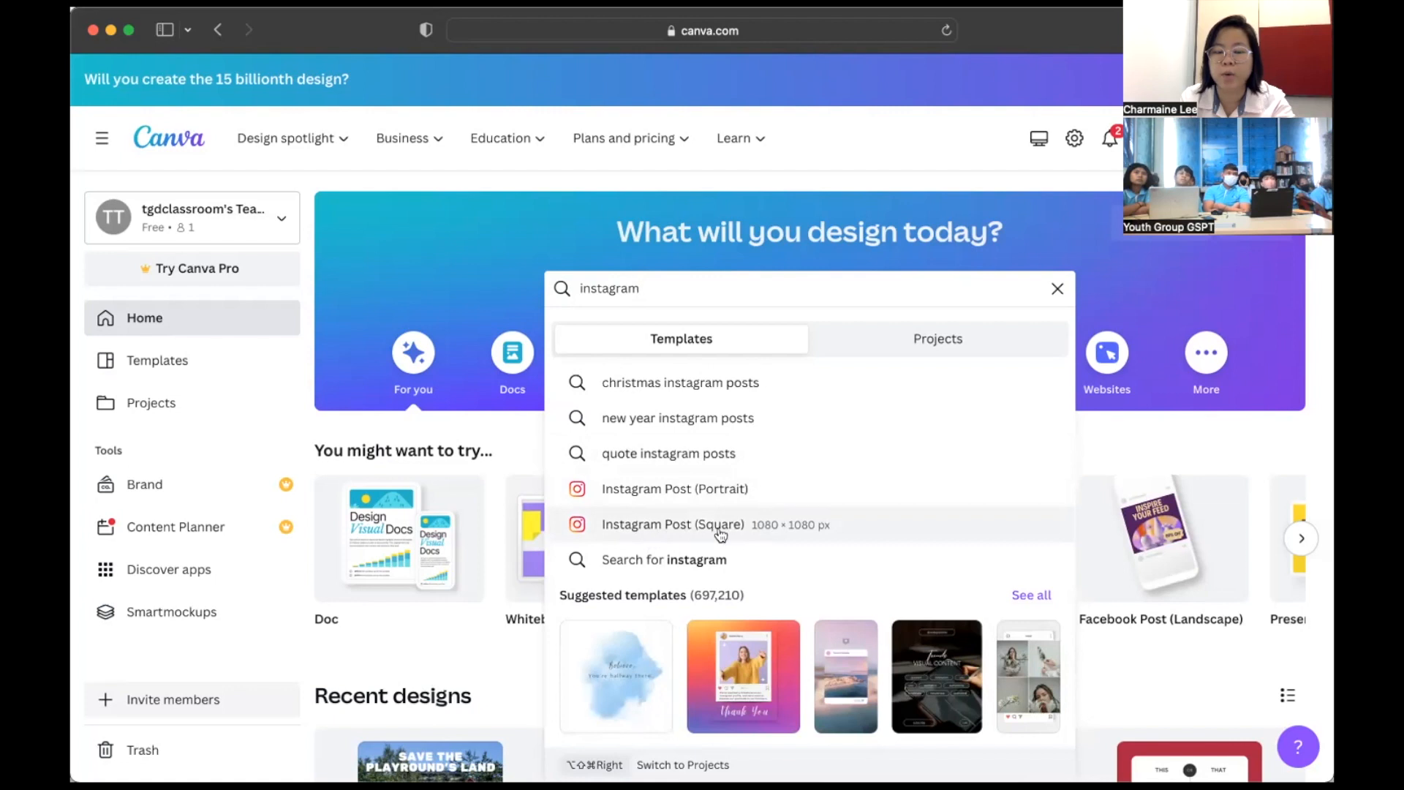
click(802, 536)
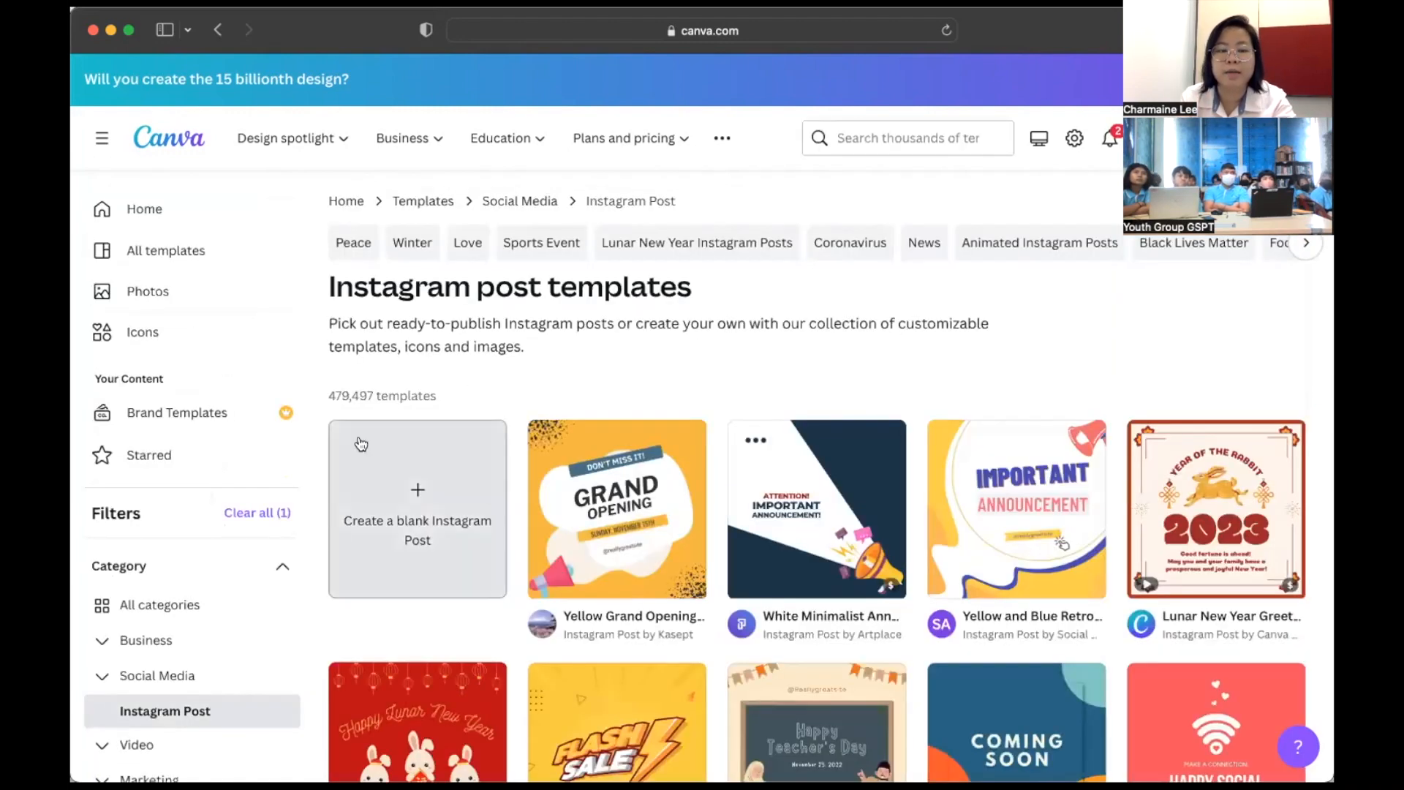
- Create a blank Instagram Post design and return to the Templates panel
click(424, 470)
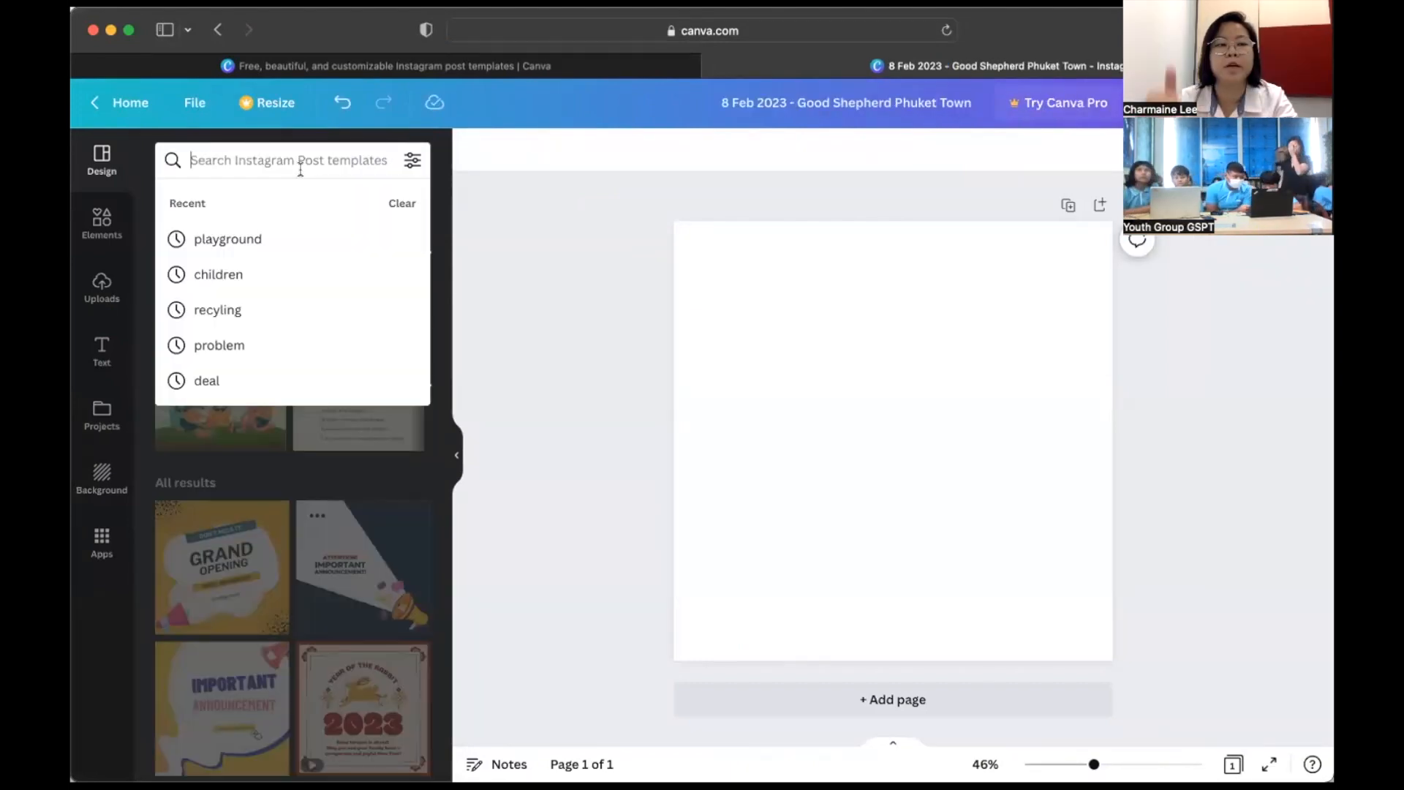
click(495, 186)
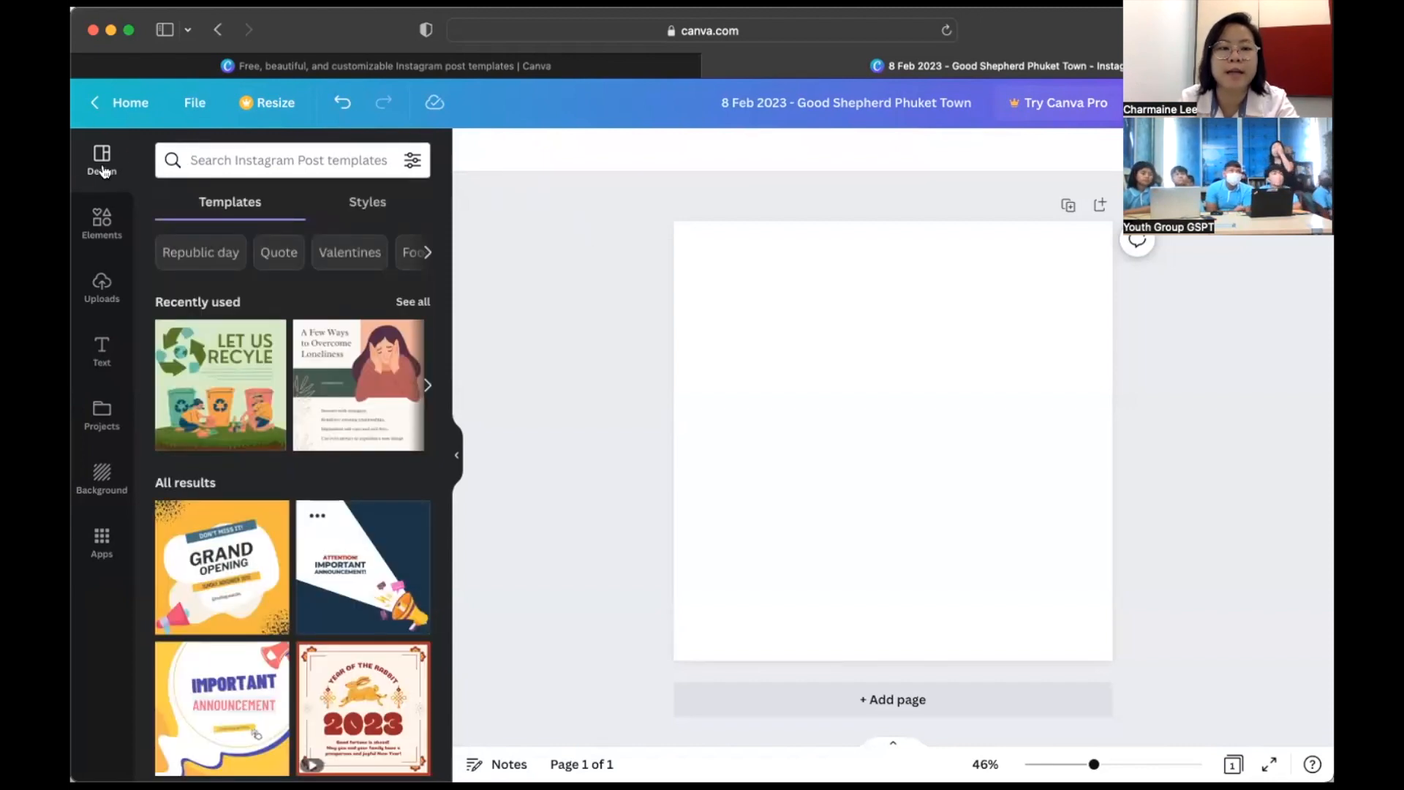
click(234, 150)
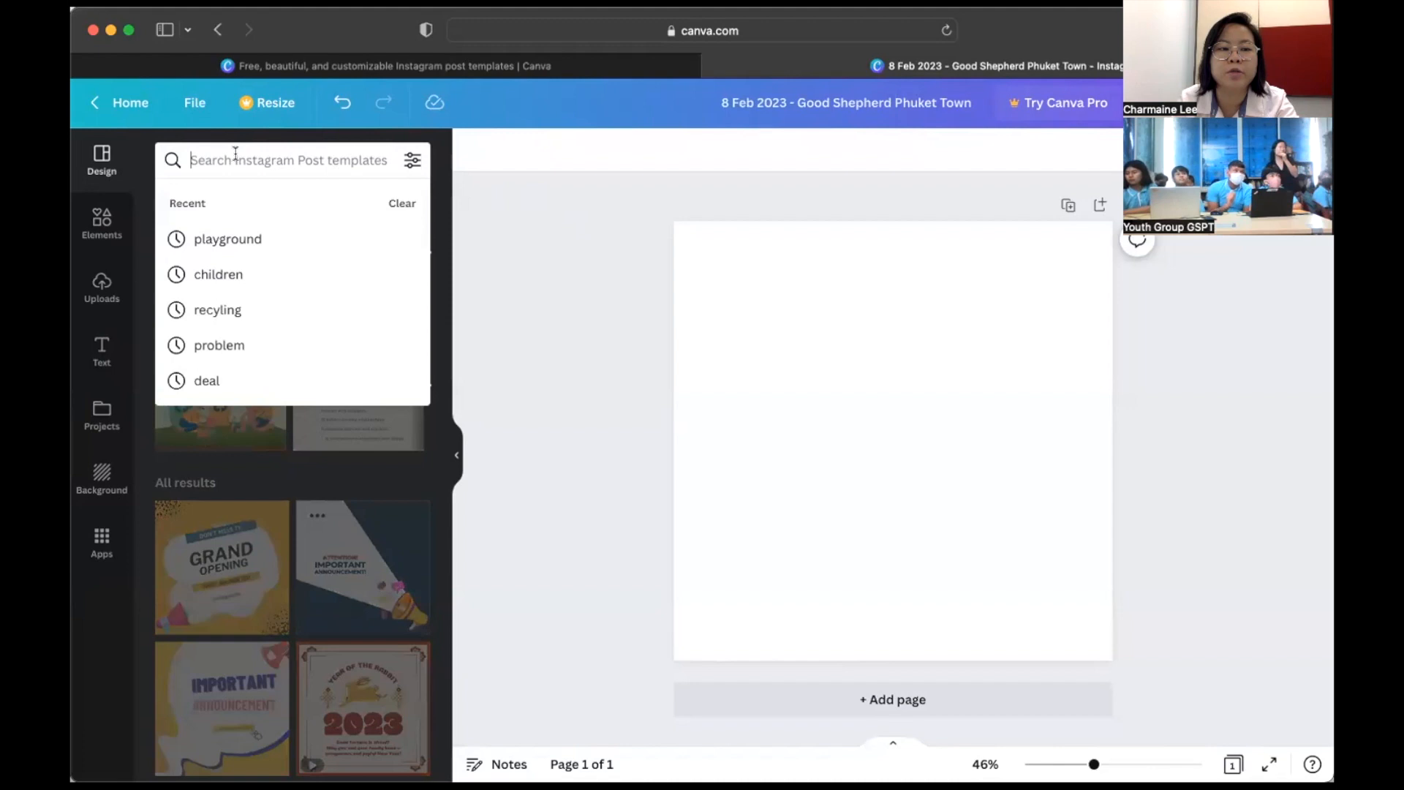
click(103, 219)
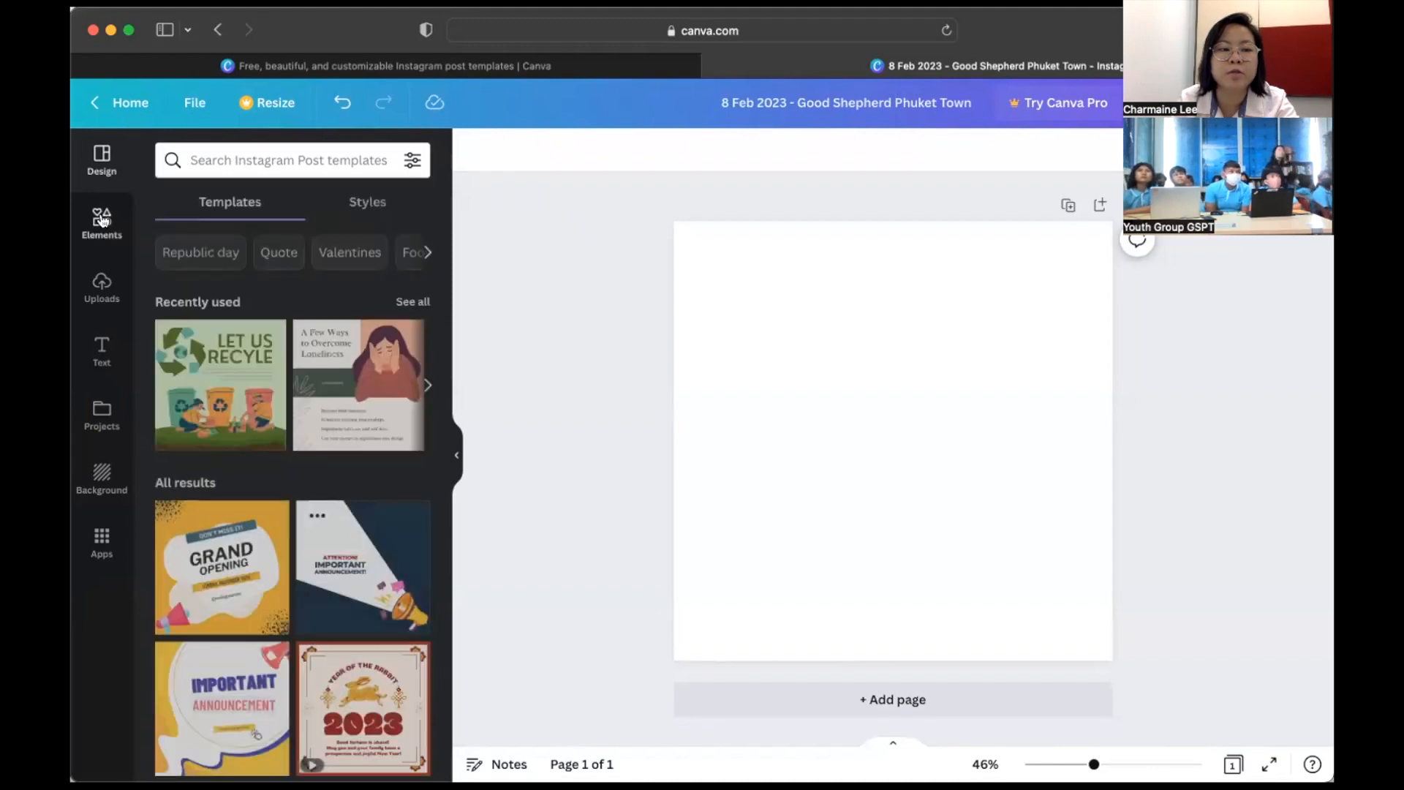
click(96, 160)
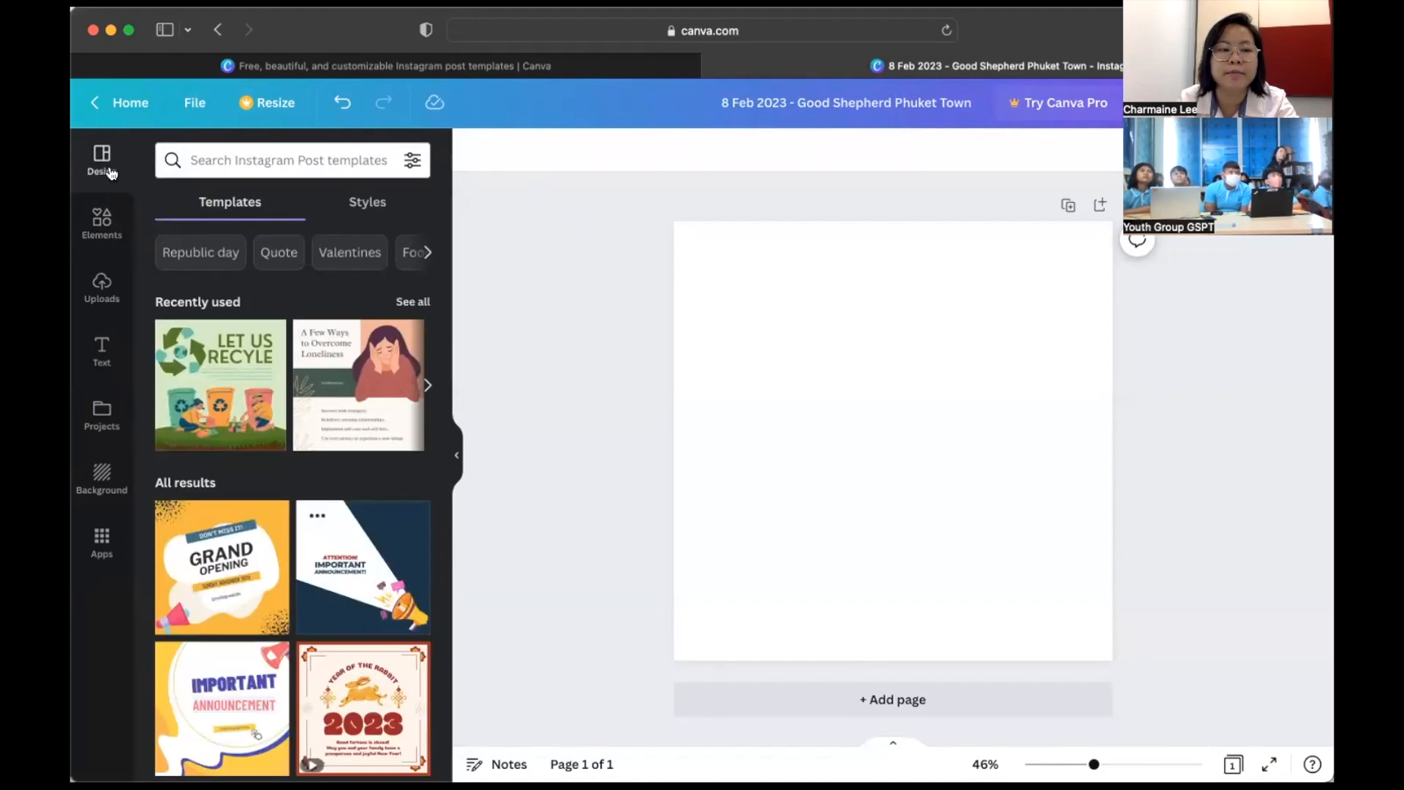
- Search templates for 'children' and apply the Happy Children's Day template
click(212, 160)
text(children)
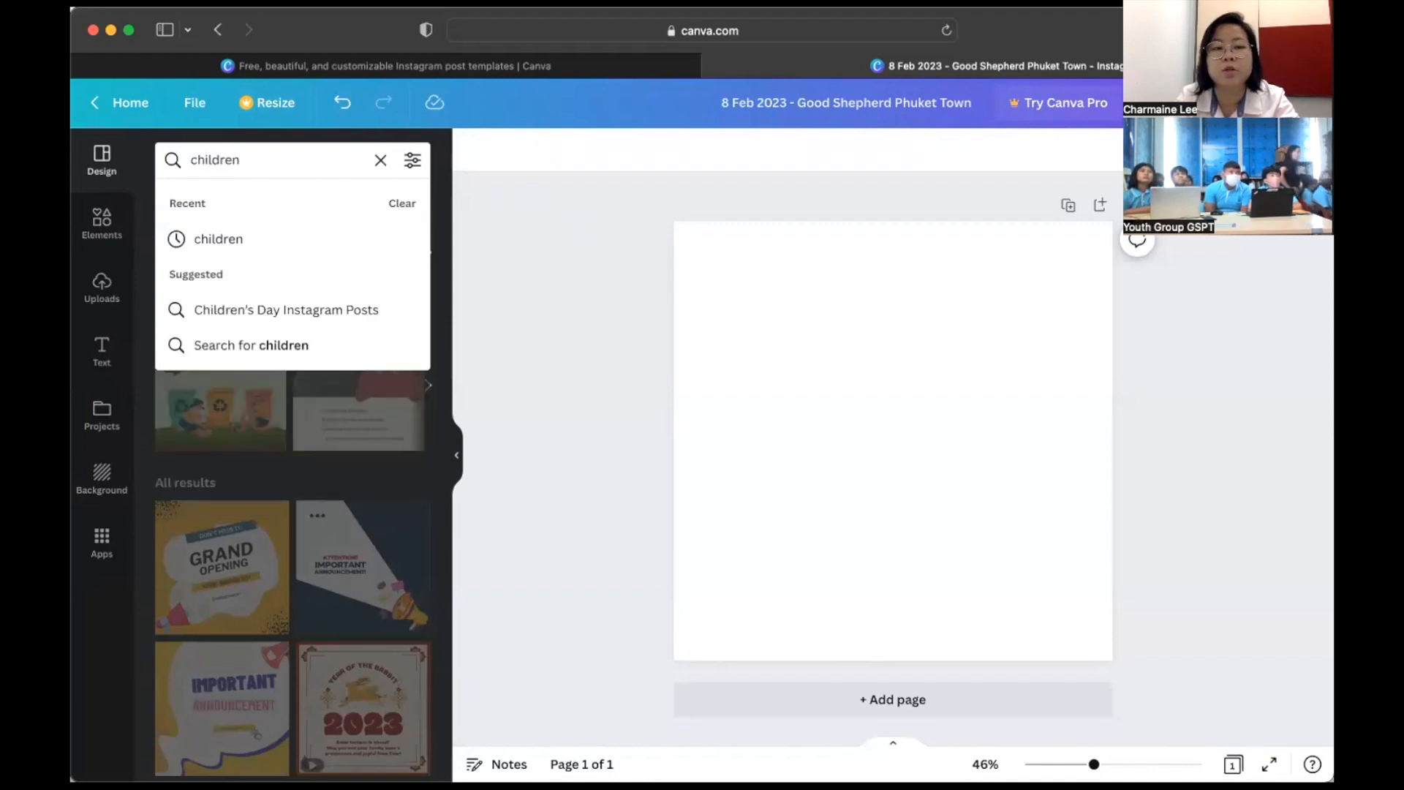
key(Return)
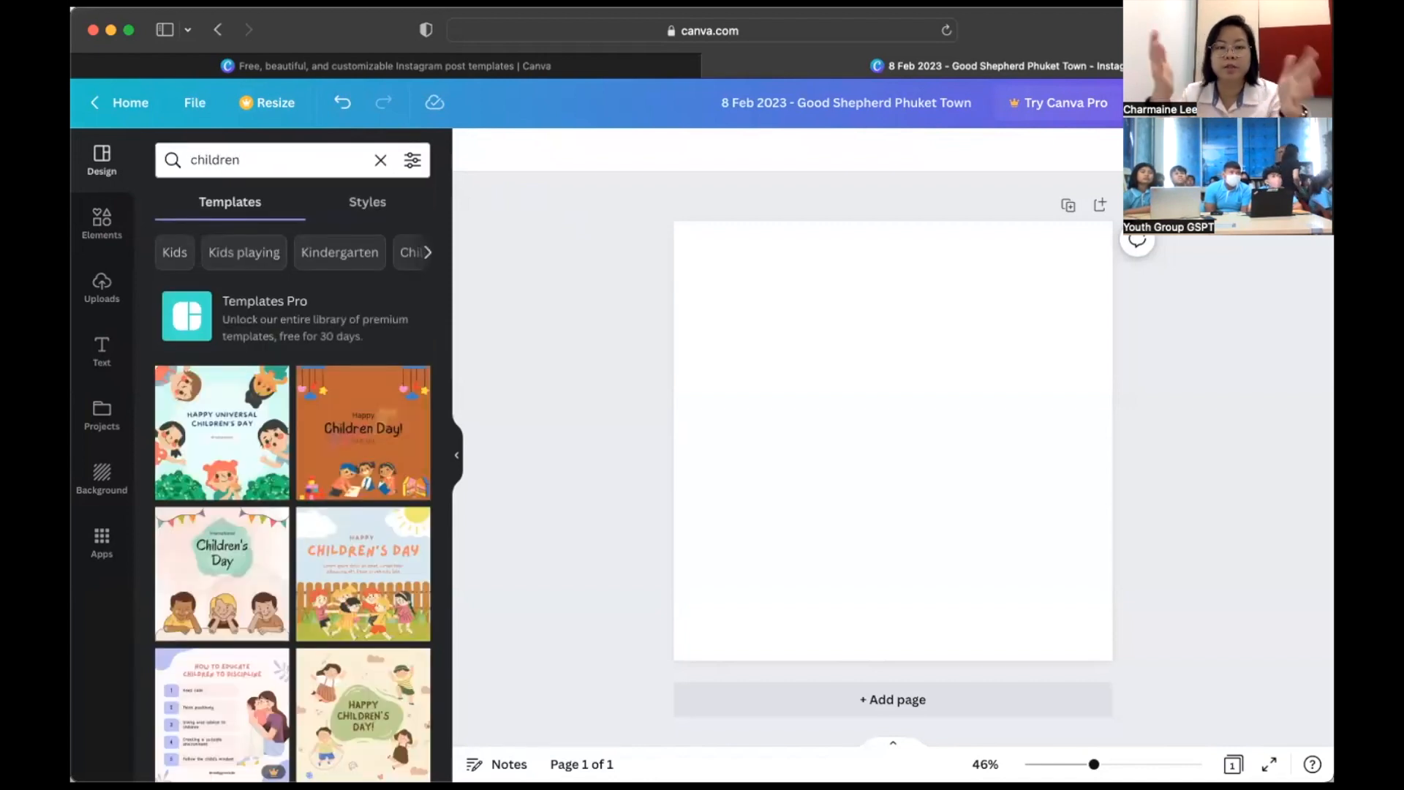
scroll(296, 414, down, 4)
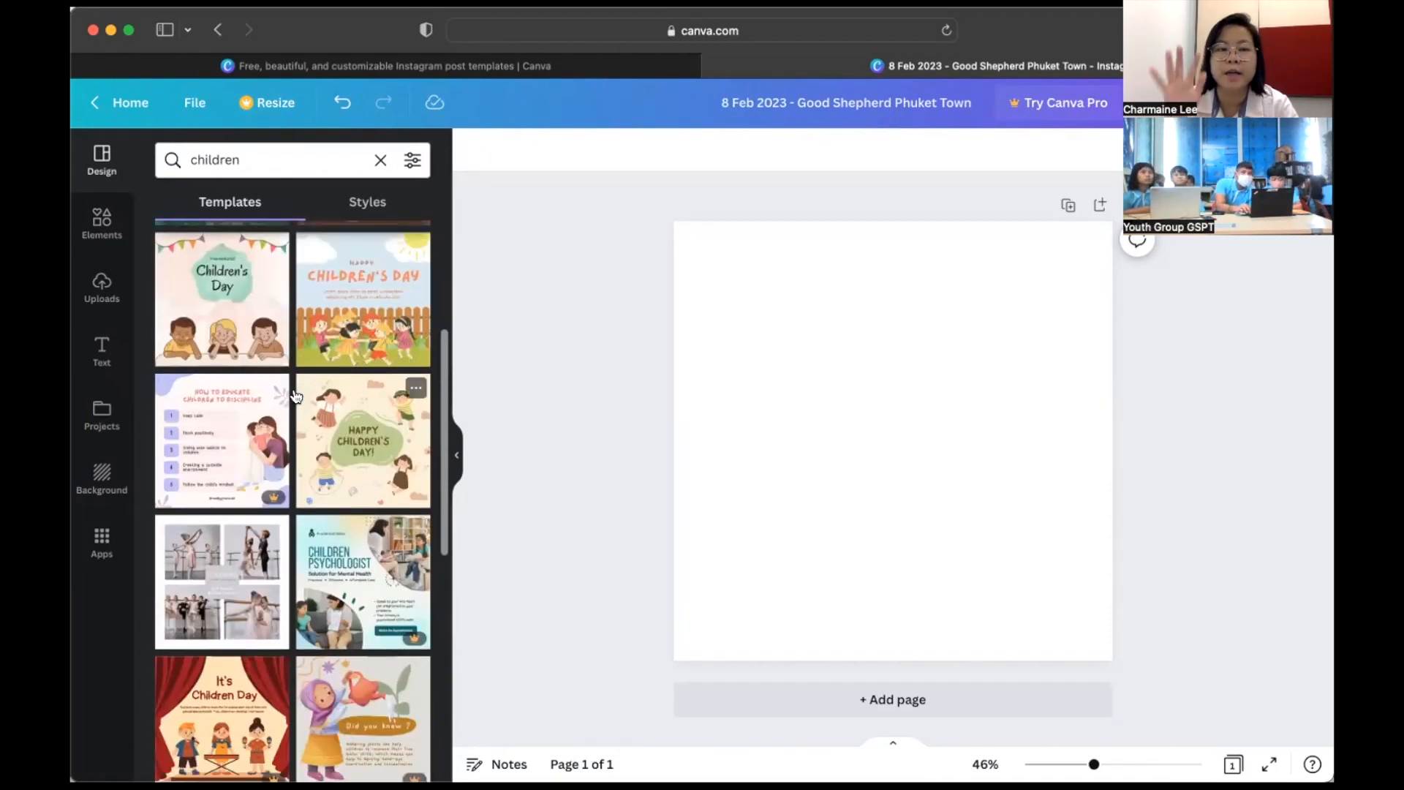
scroll(296, 395, down, 5)
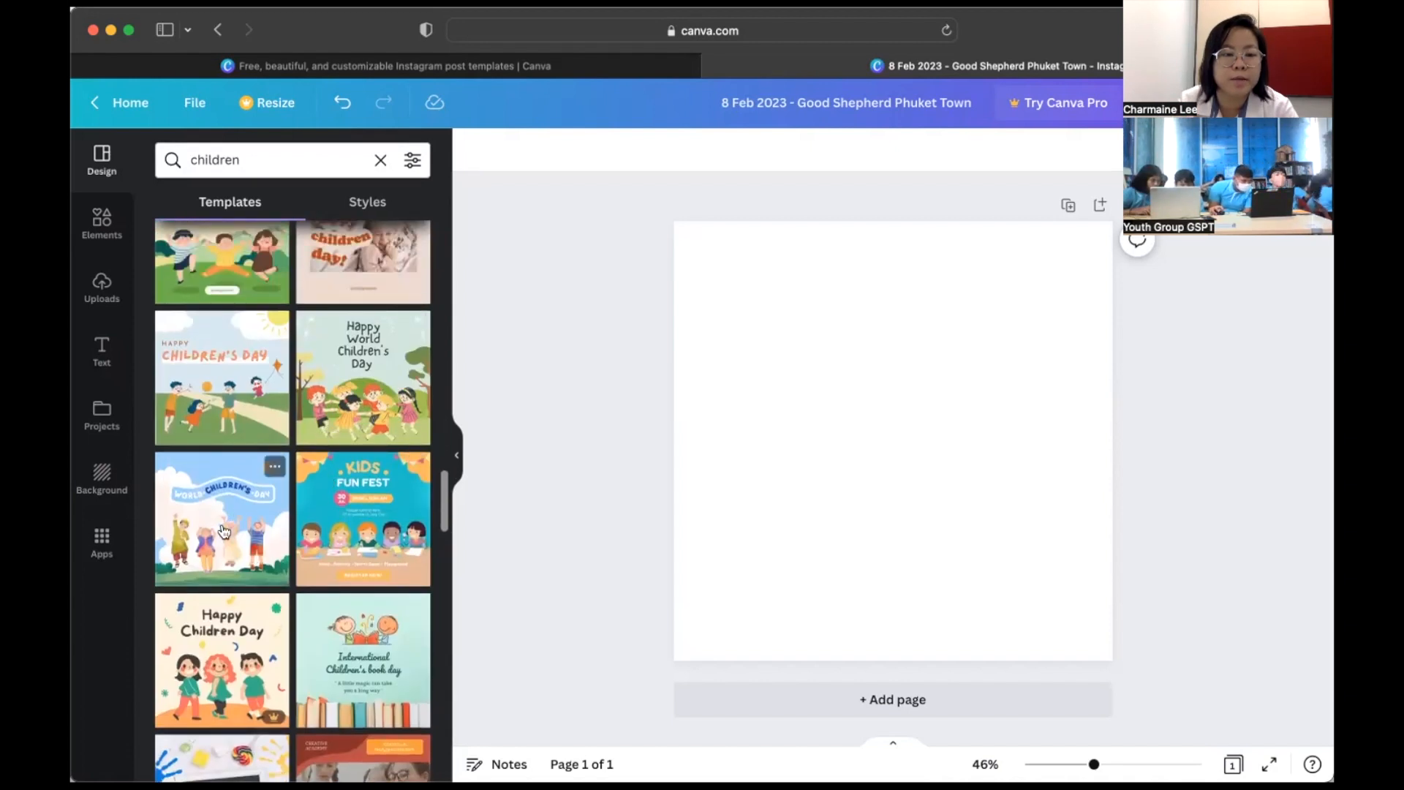
click(243, 416)
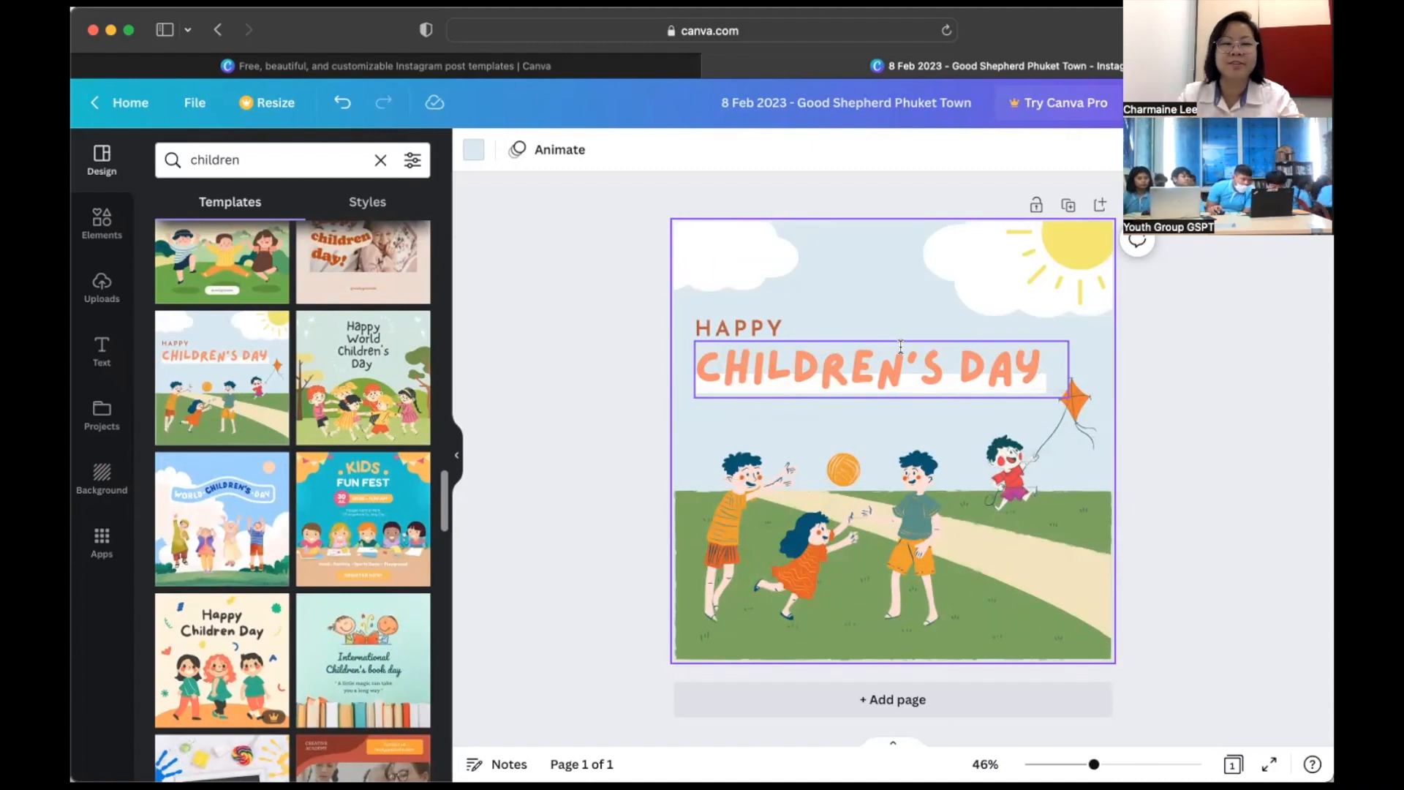
- Replace the CHILDREN'S DAY title with SAVE THE PLAYGROUND'S LAND and delete the small HAPPY heading
double_click(770, 324)
text(SA)
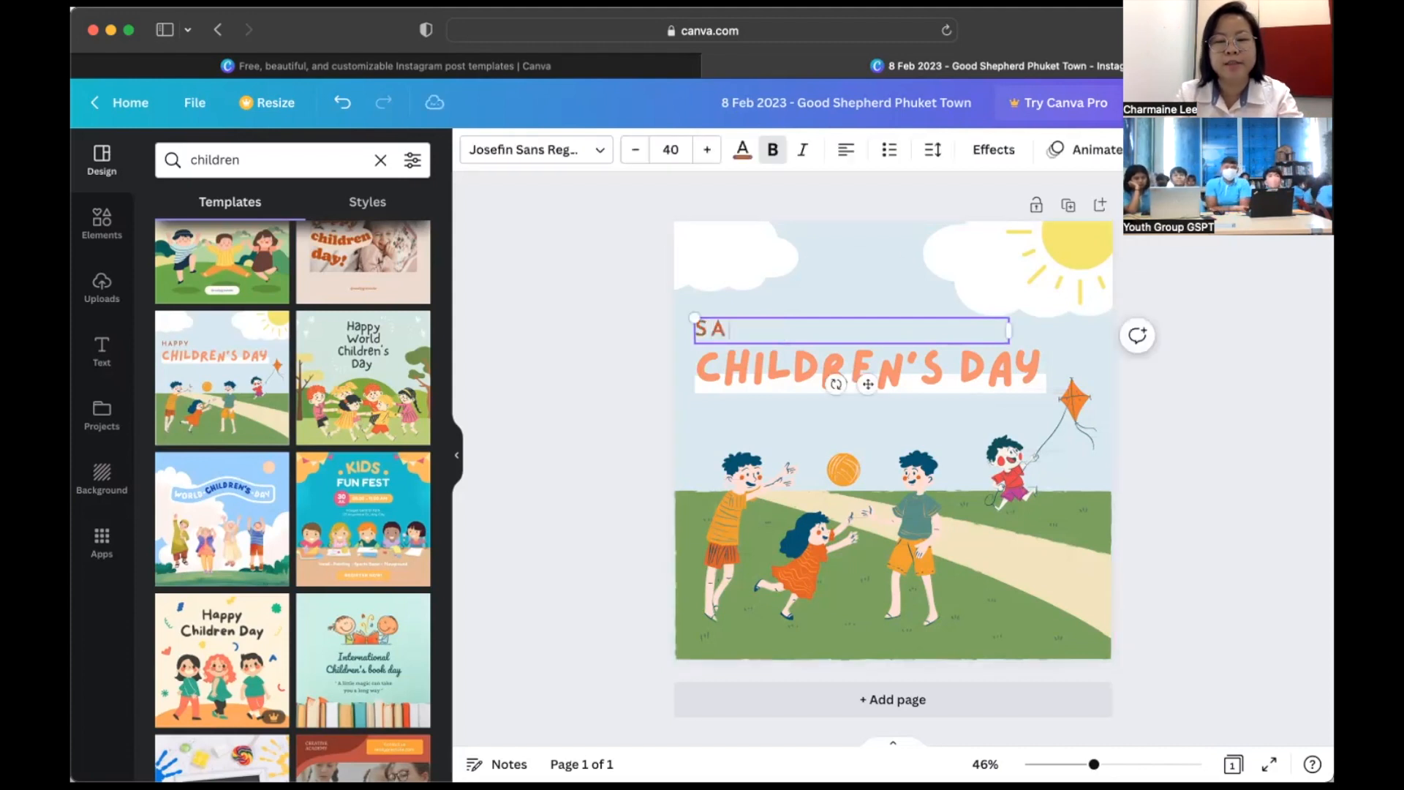
text(VE THE PLA)
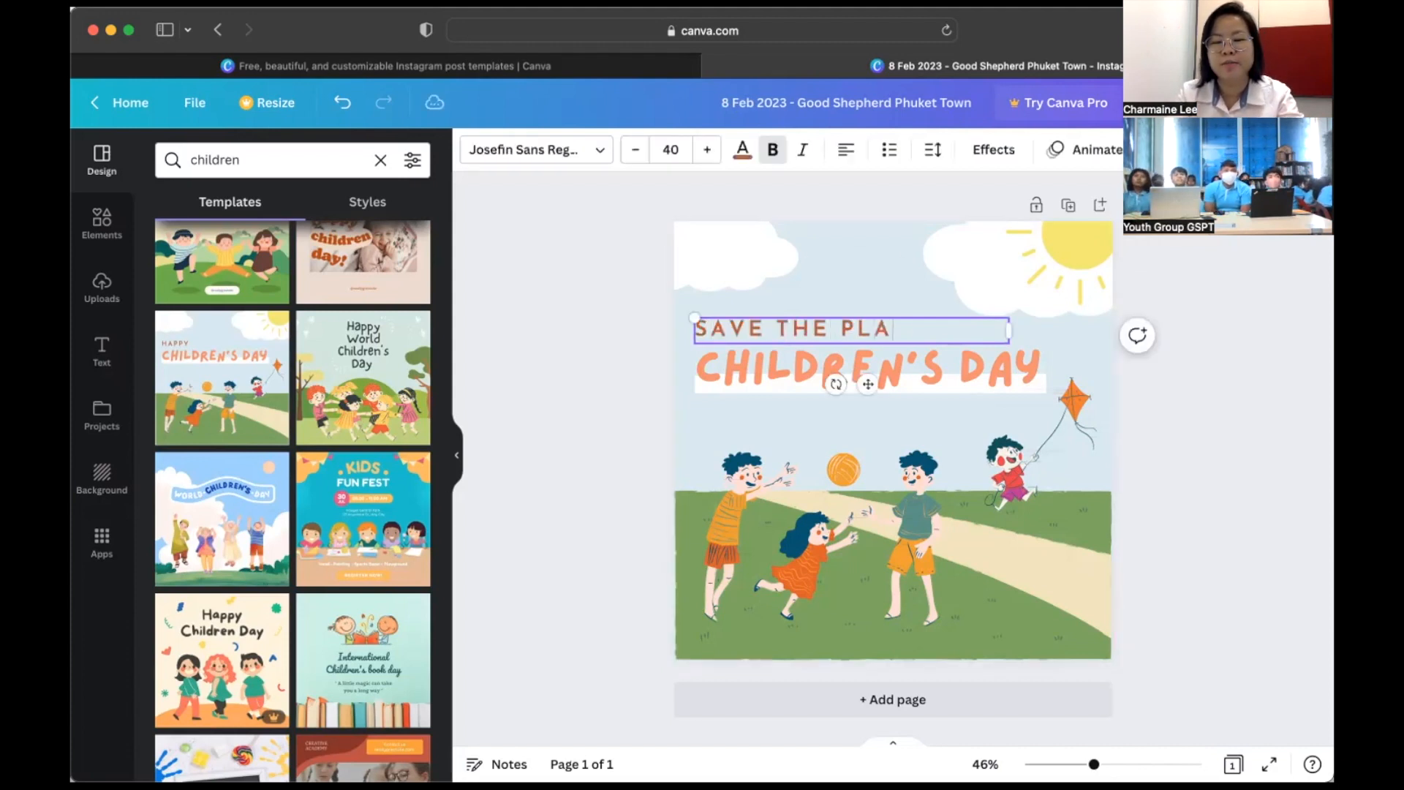
text(YGROUND'S LAND)
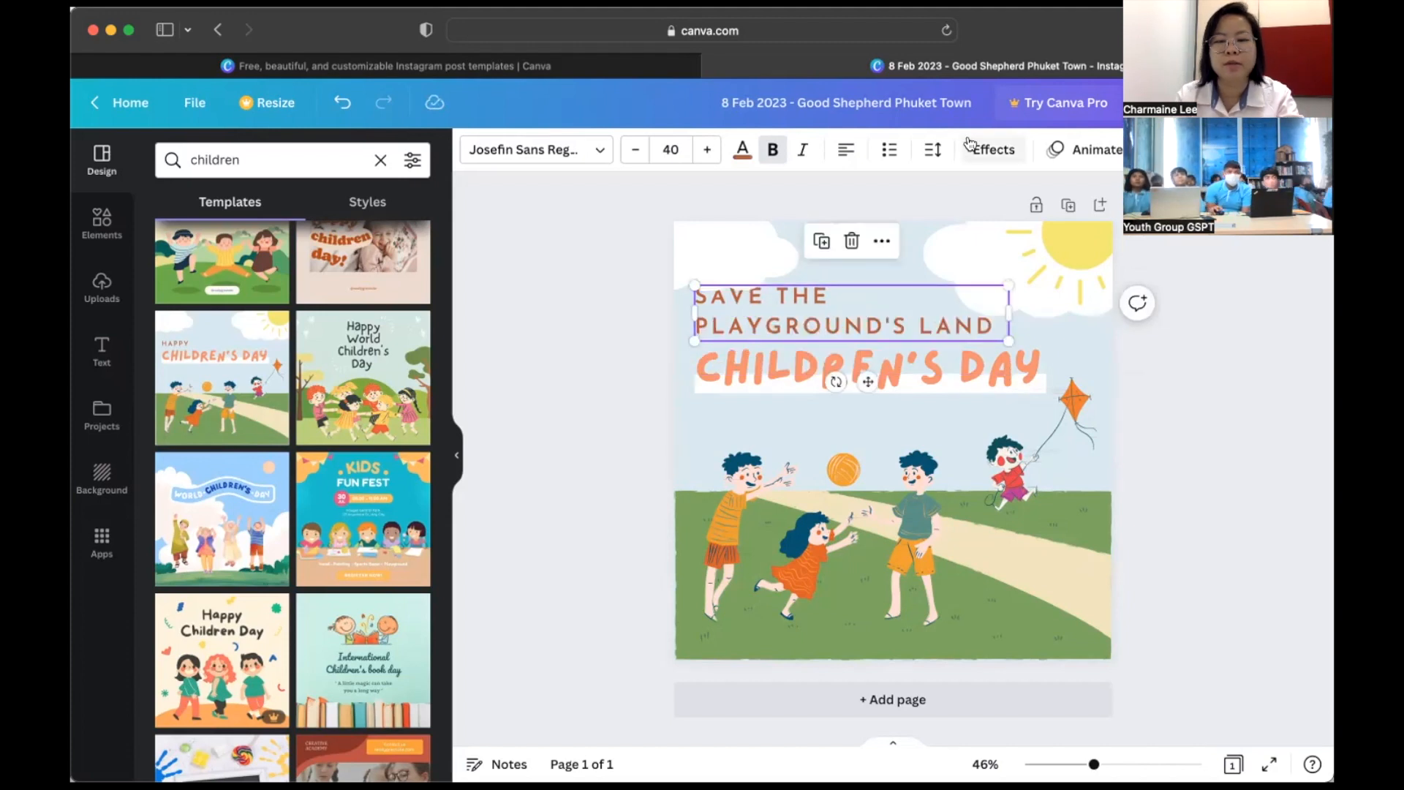
click(948, 361)
double_click(948, 361)
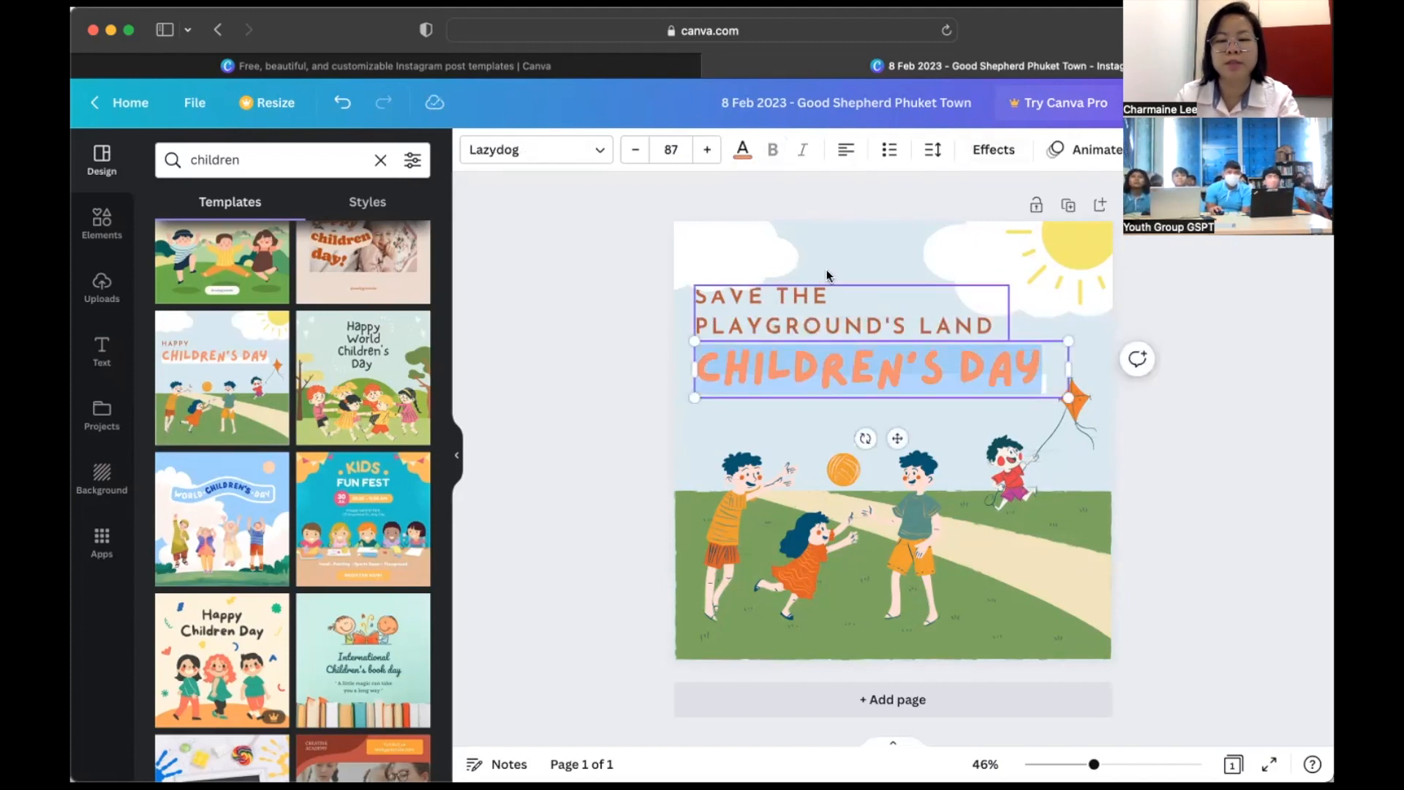
double_click(833, 310)
key(super+c)
double_click(985, 366)
key(super+v)
click(860, 322)
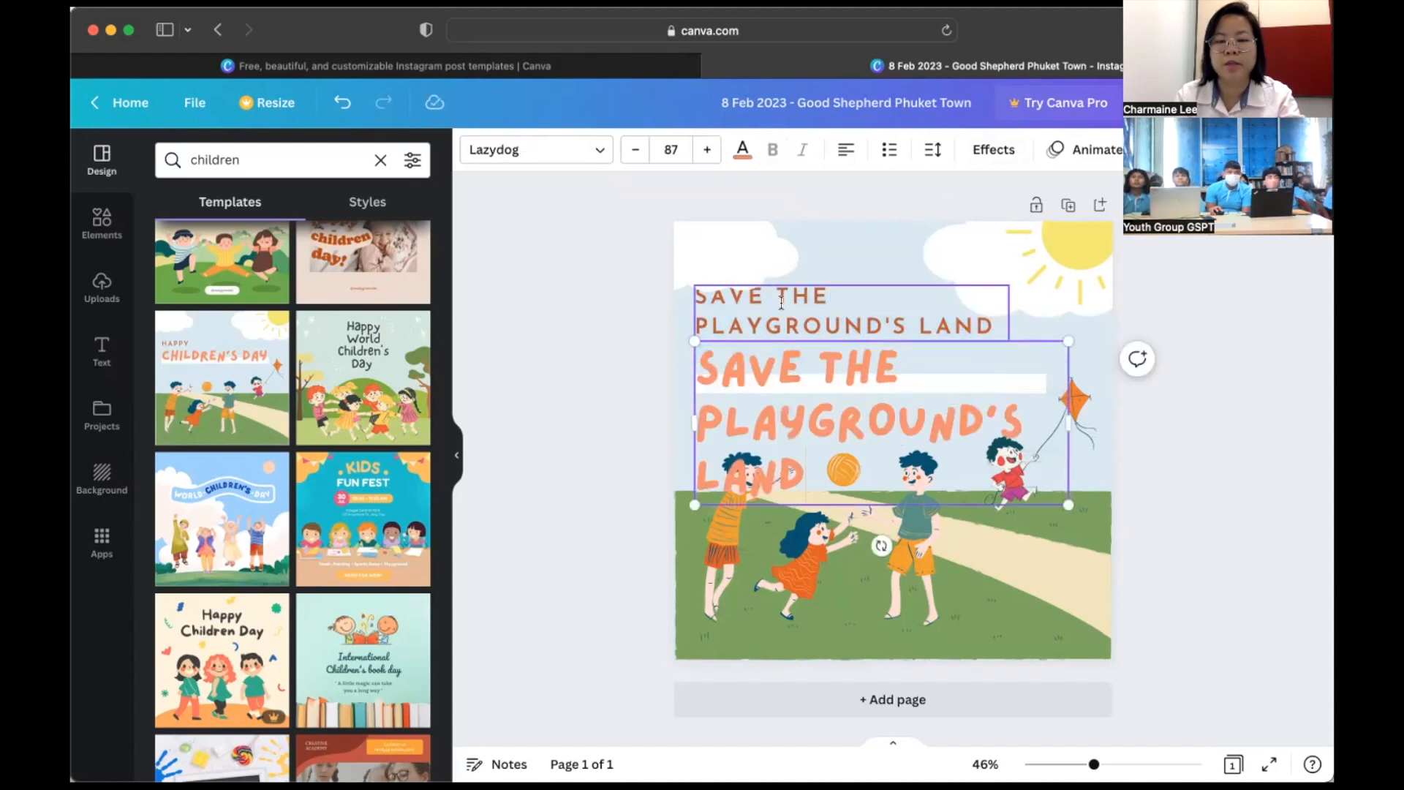
key(BackSpace)
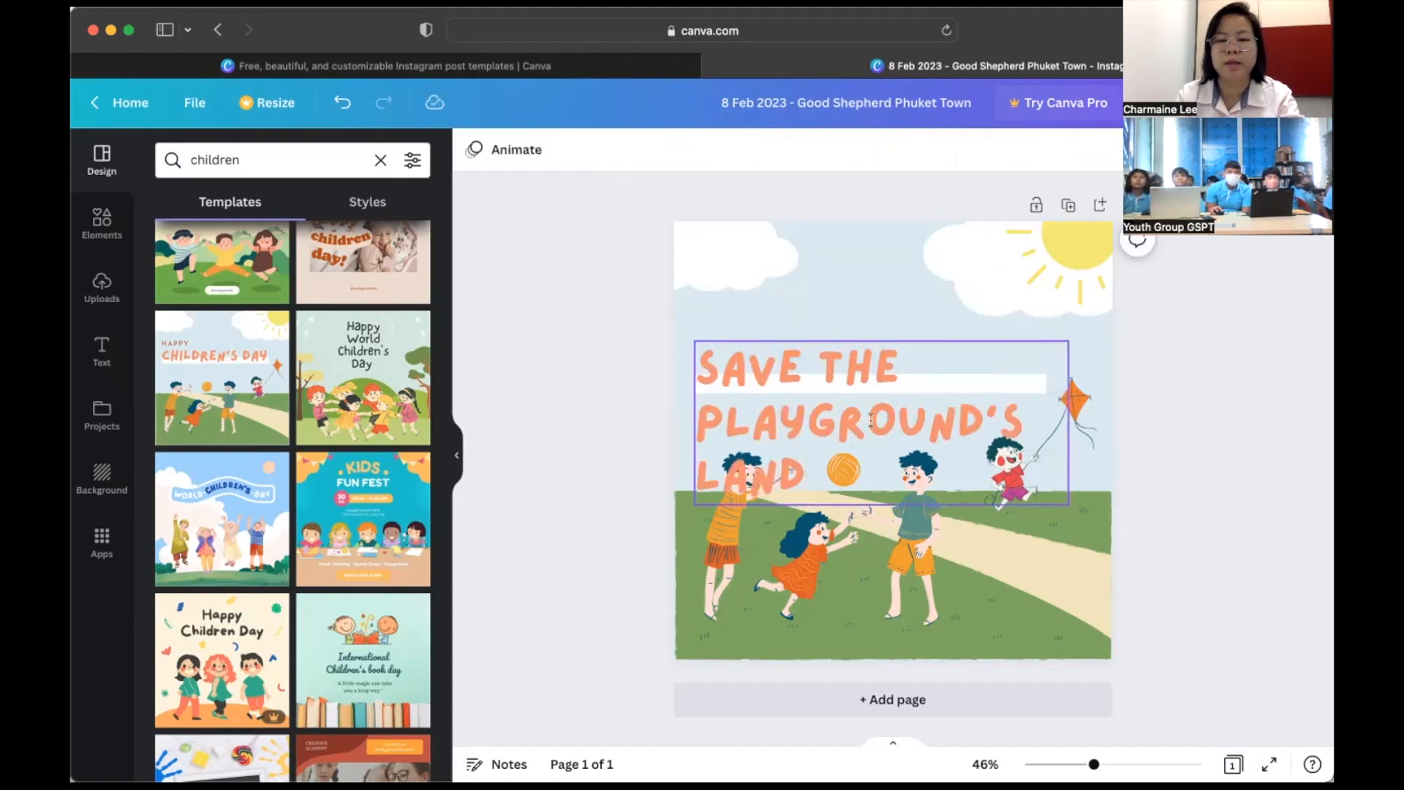
- Move the title up, set font size 70, wrap it to three lines with line spacing 1
click(870, 421)
drag(871, 421, 871, 335)
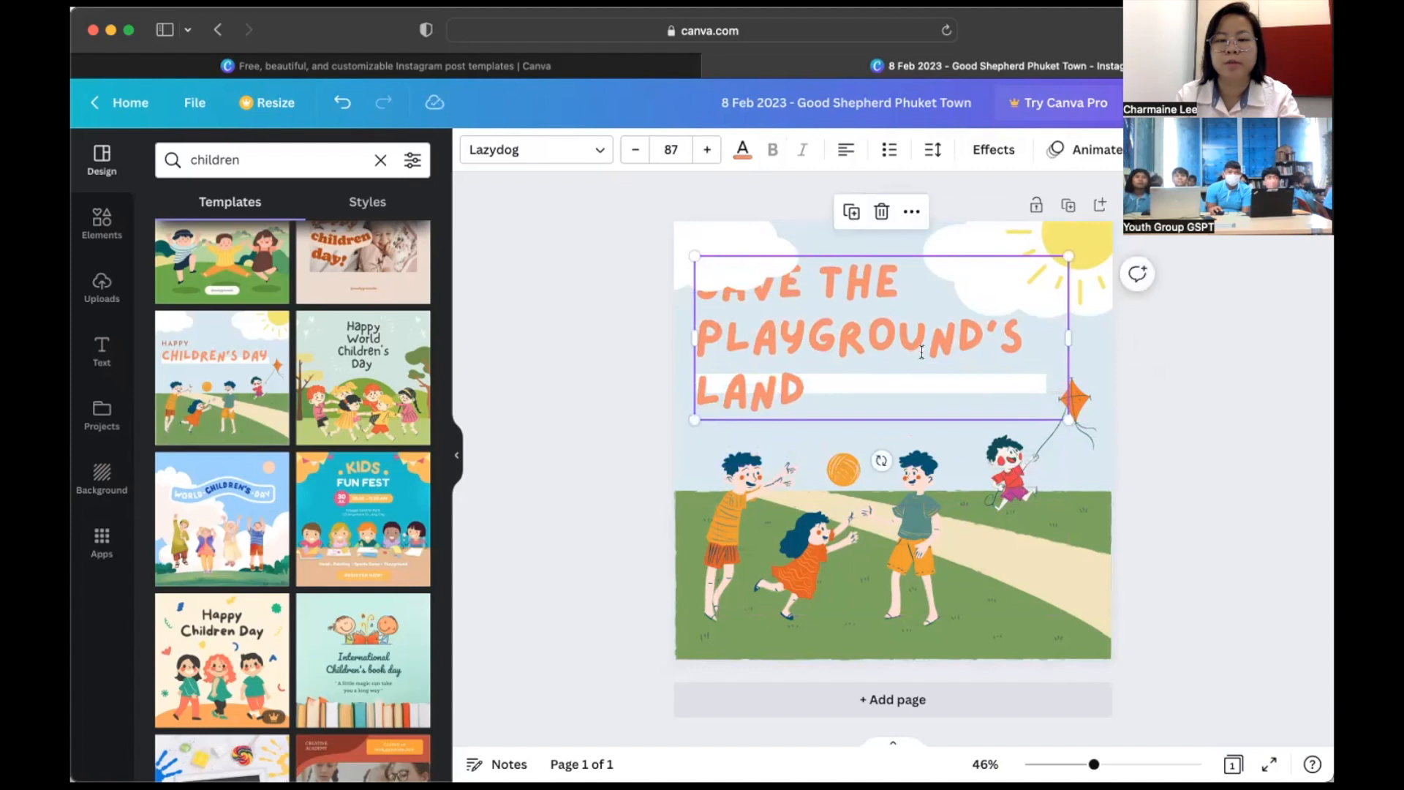
click(671, 149)
key(Return)
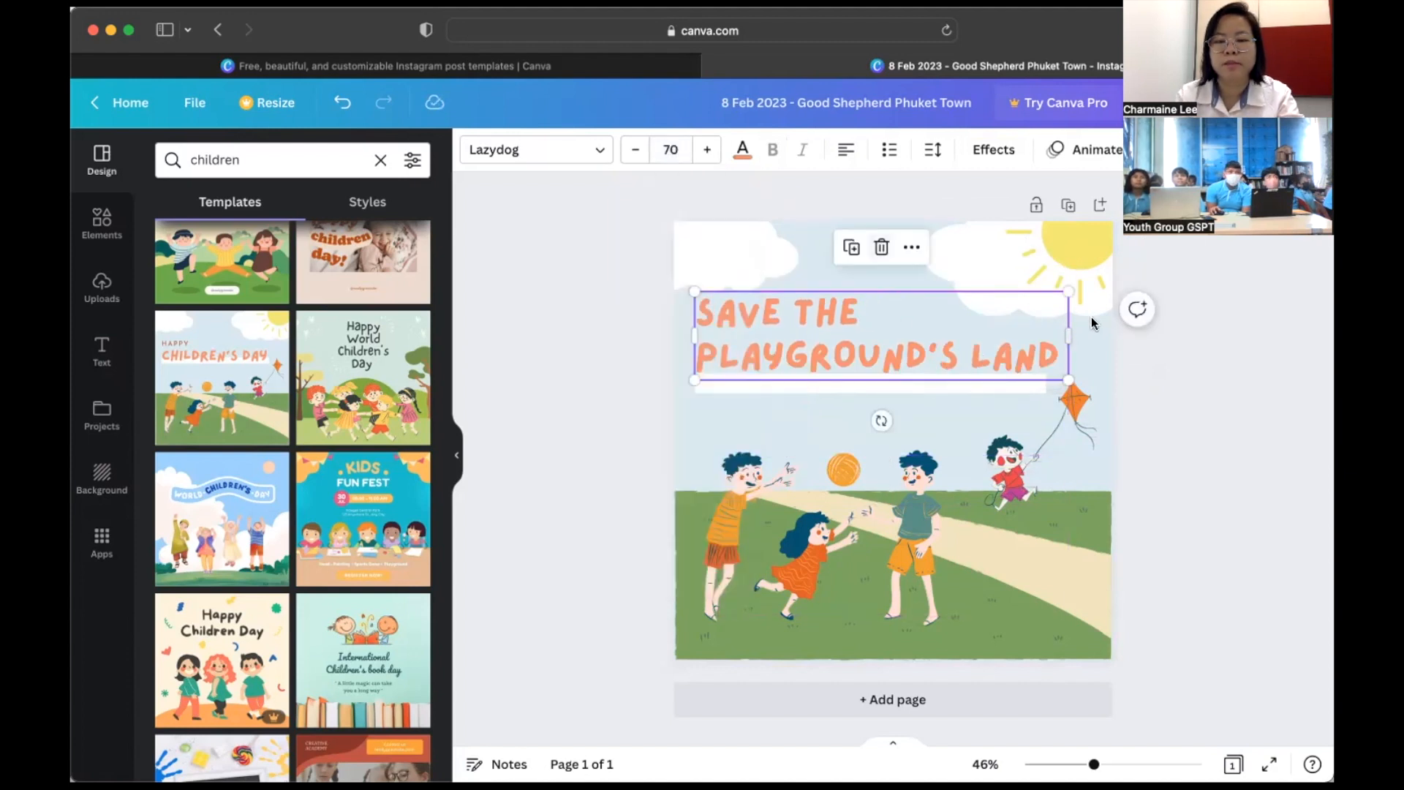
drag(1068, 347, 964, 349)
click(932, 149)
click(1134, 252)
text(1)
key(Return)
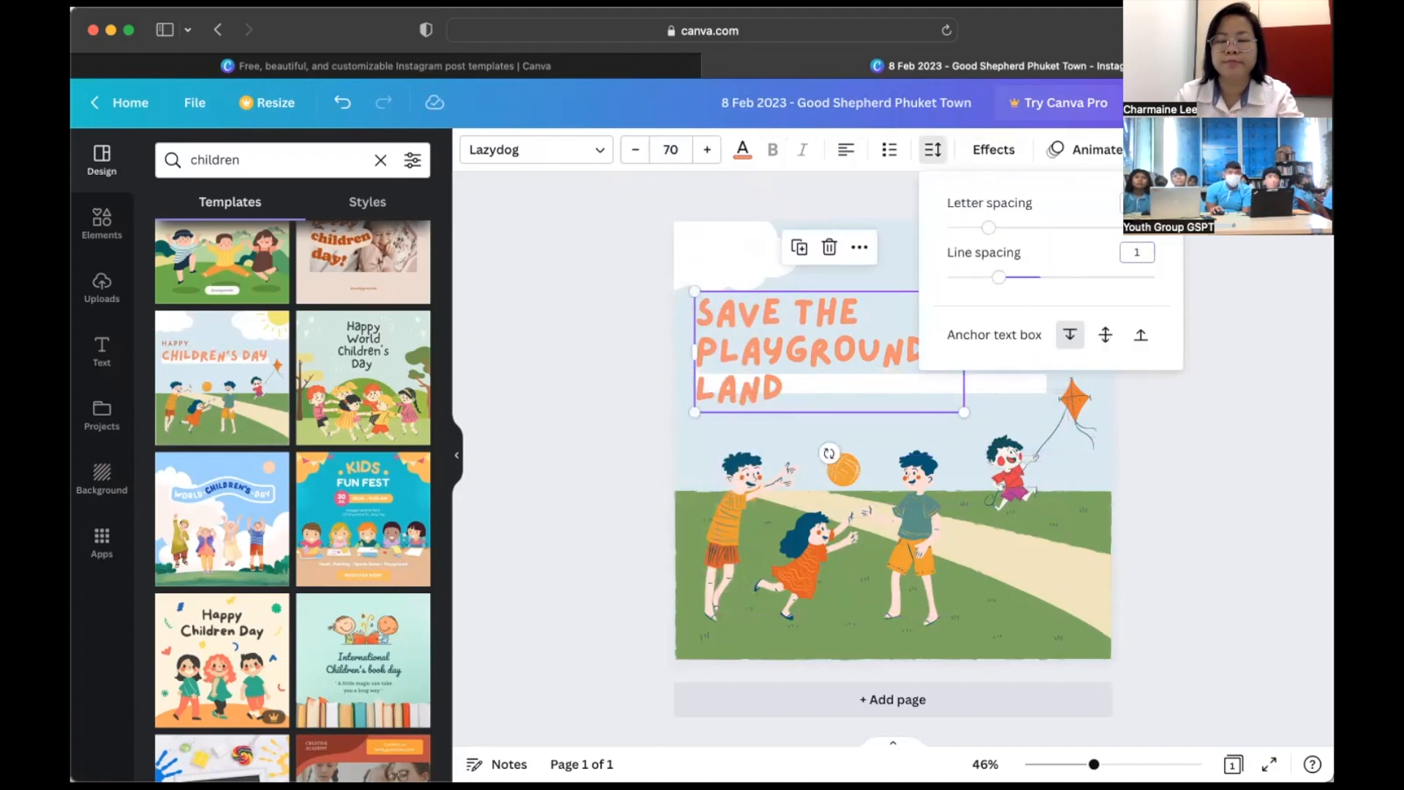
click(563, 272)
- Search Elements for 'playground' and place a slide graphic on the lower right grass
click(102, 223)
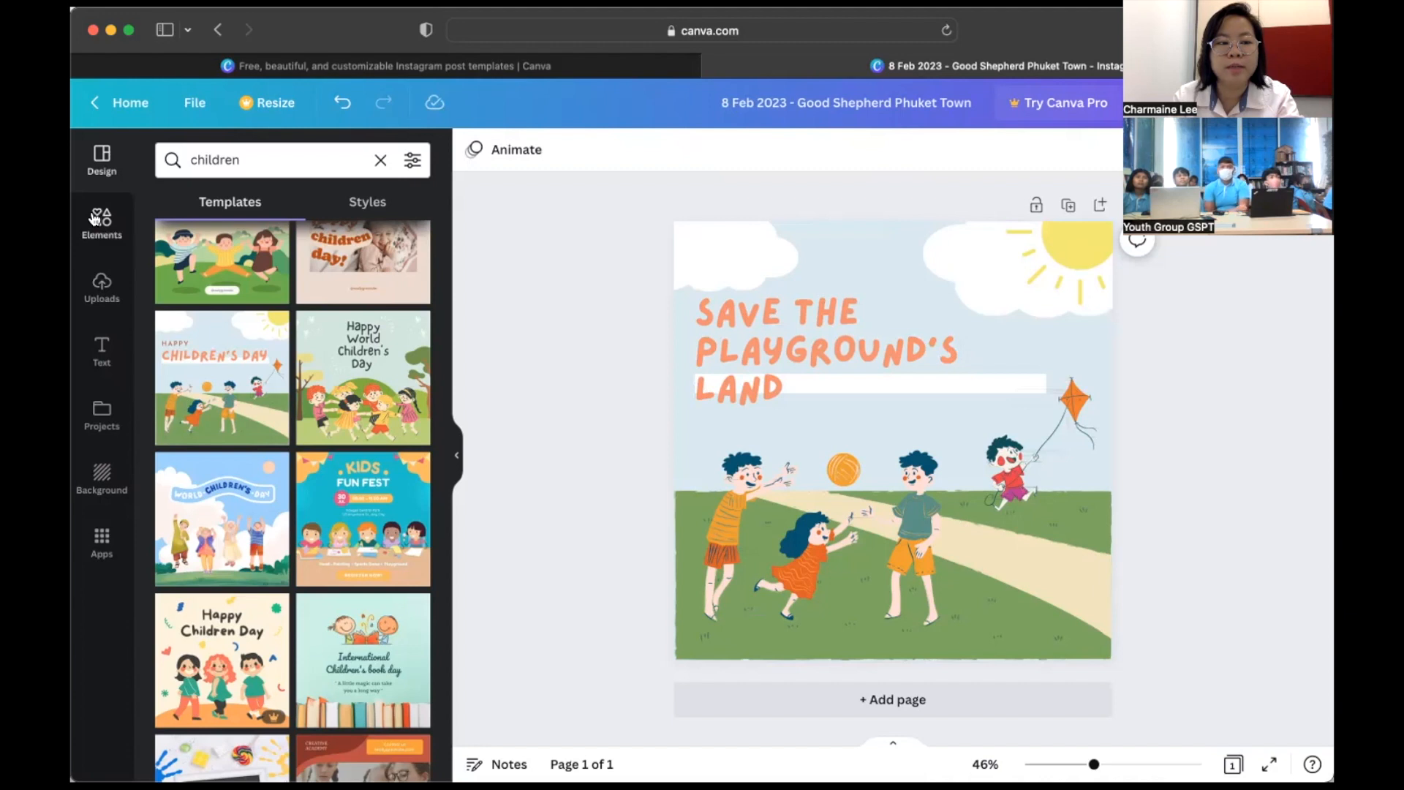
click(262, 157)
text(p)
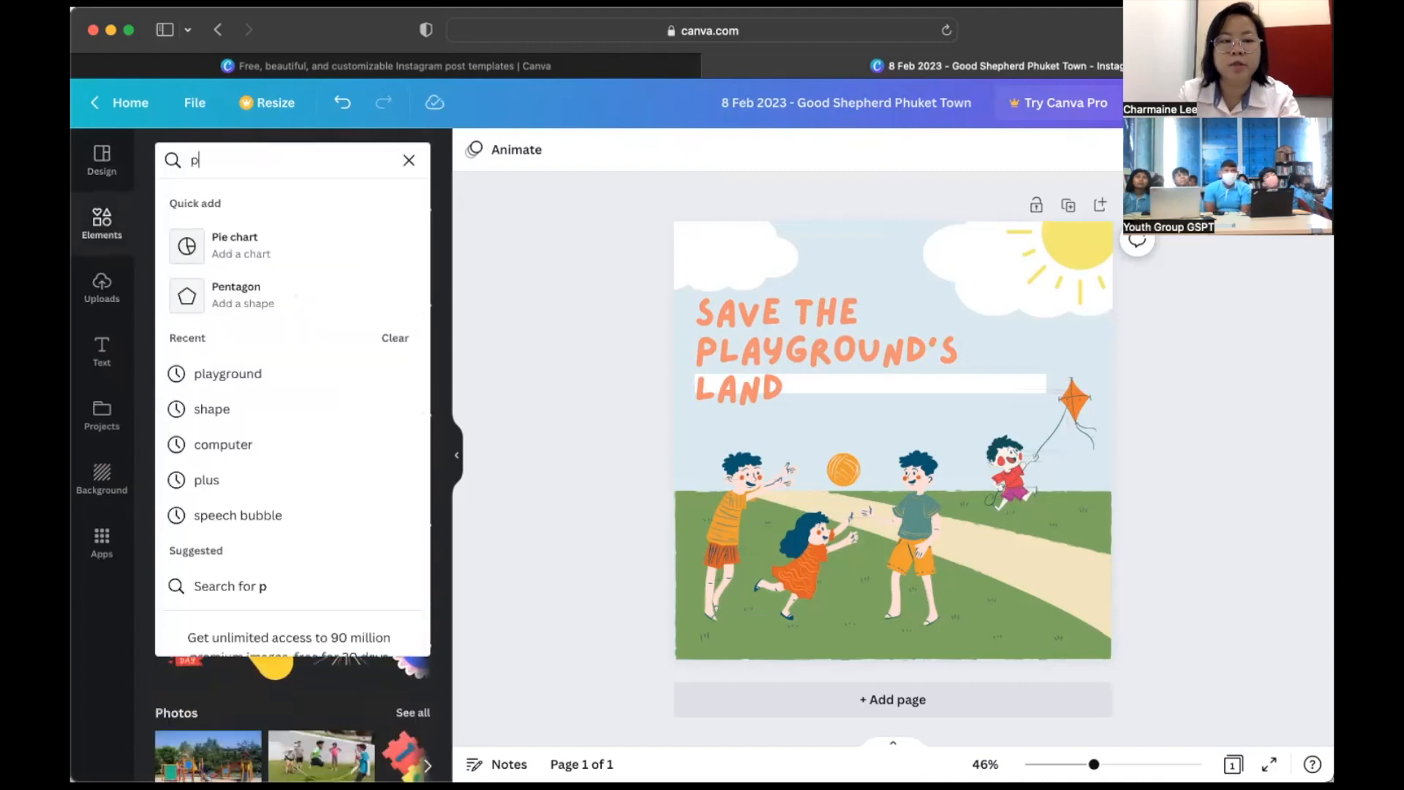
text(layground)
key(Return)
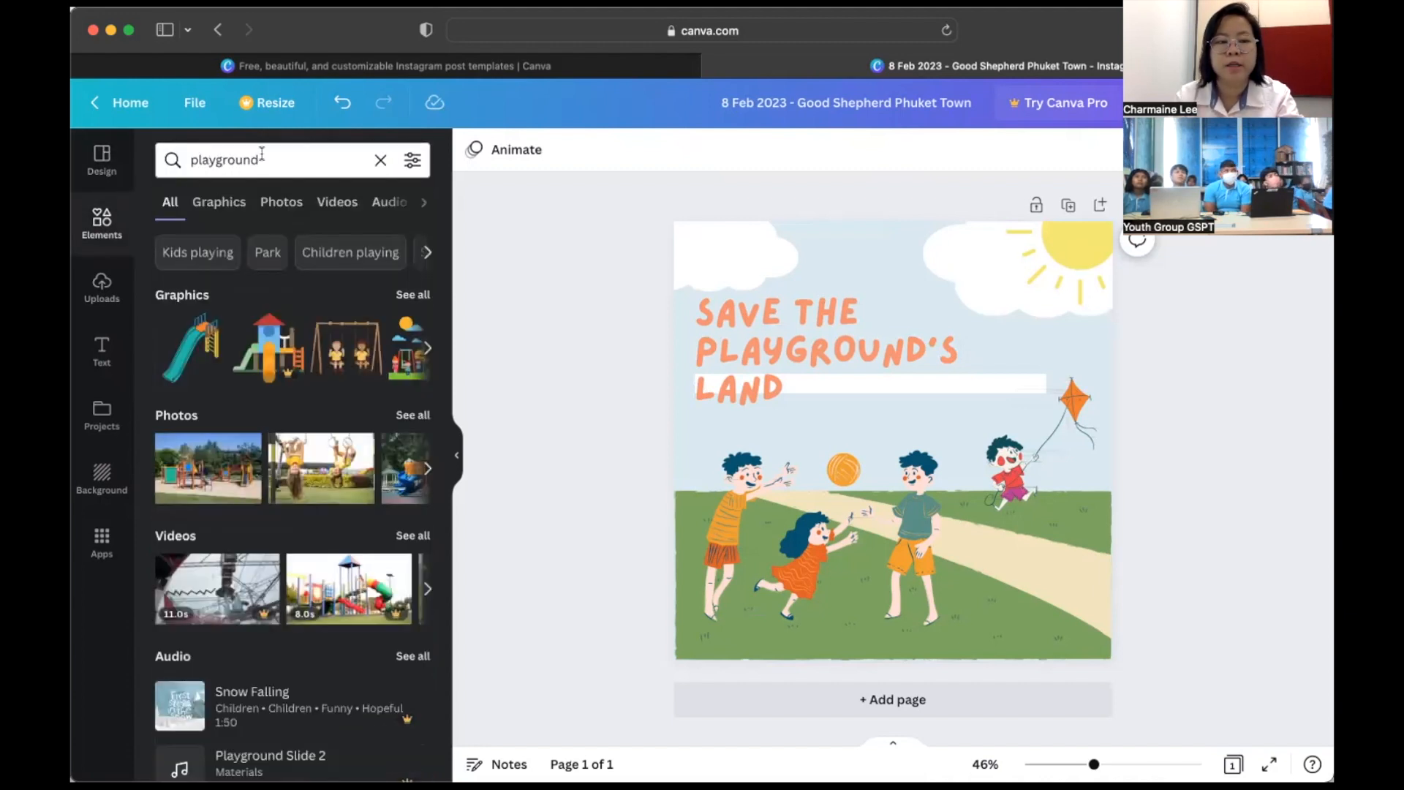
click(408, 296)
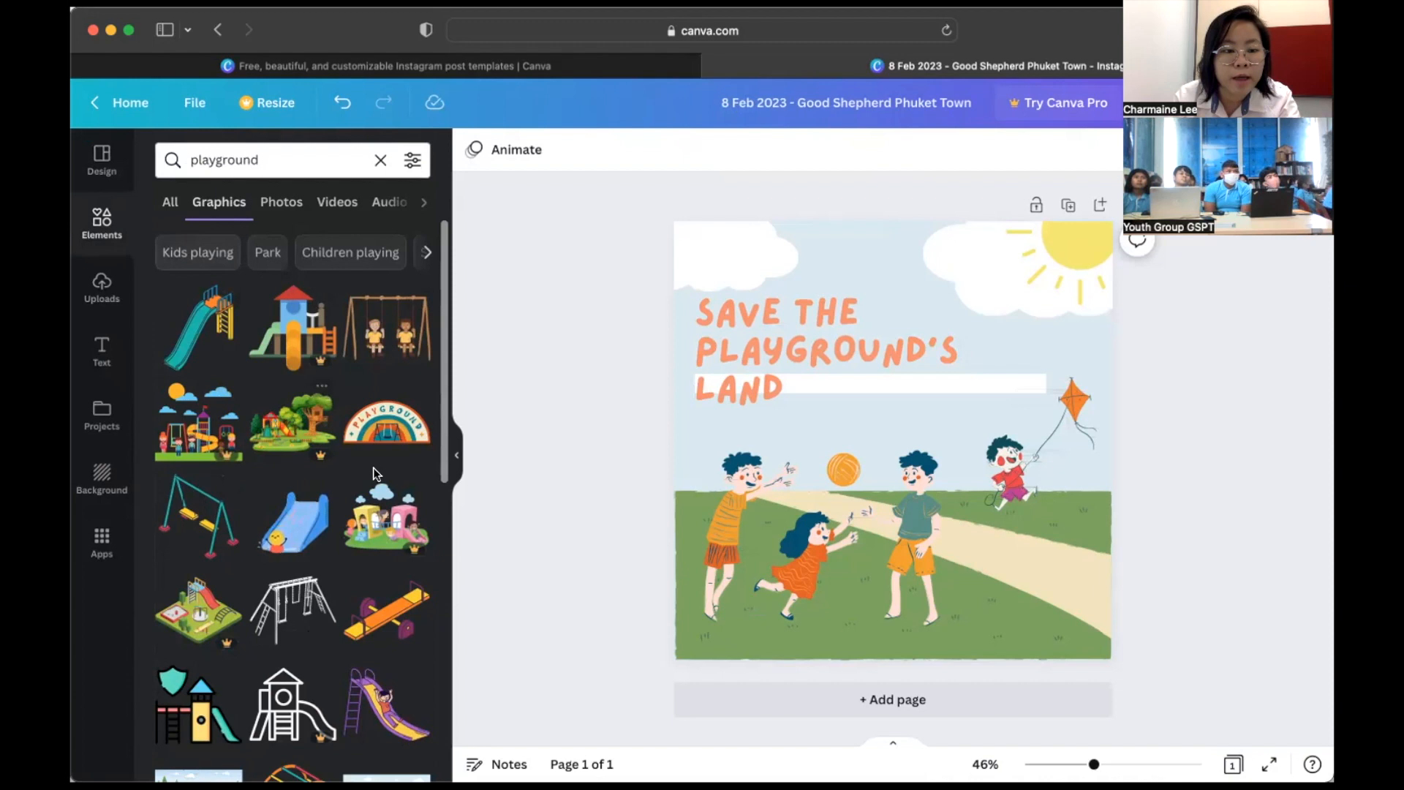
scroll(373, 474, down, 6)
click(829, 329)
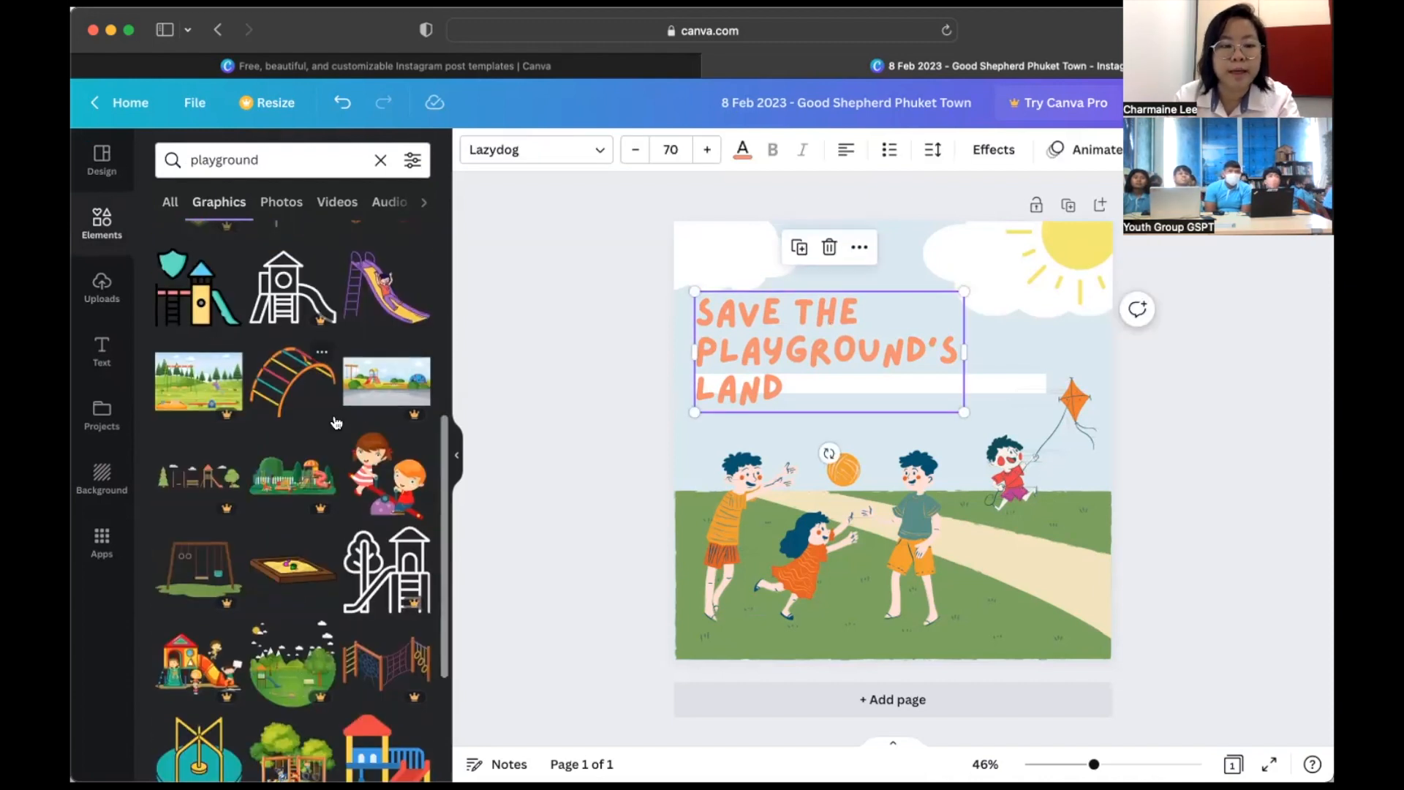
scroll(336, 422, down, 1)
scroll(336, 423, down, 1)
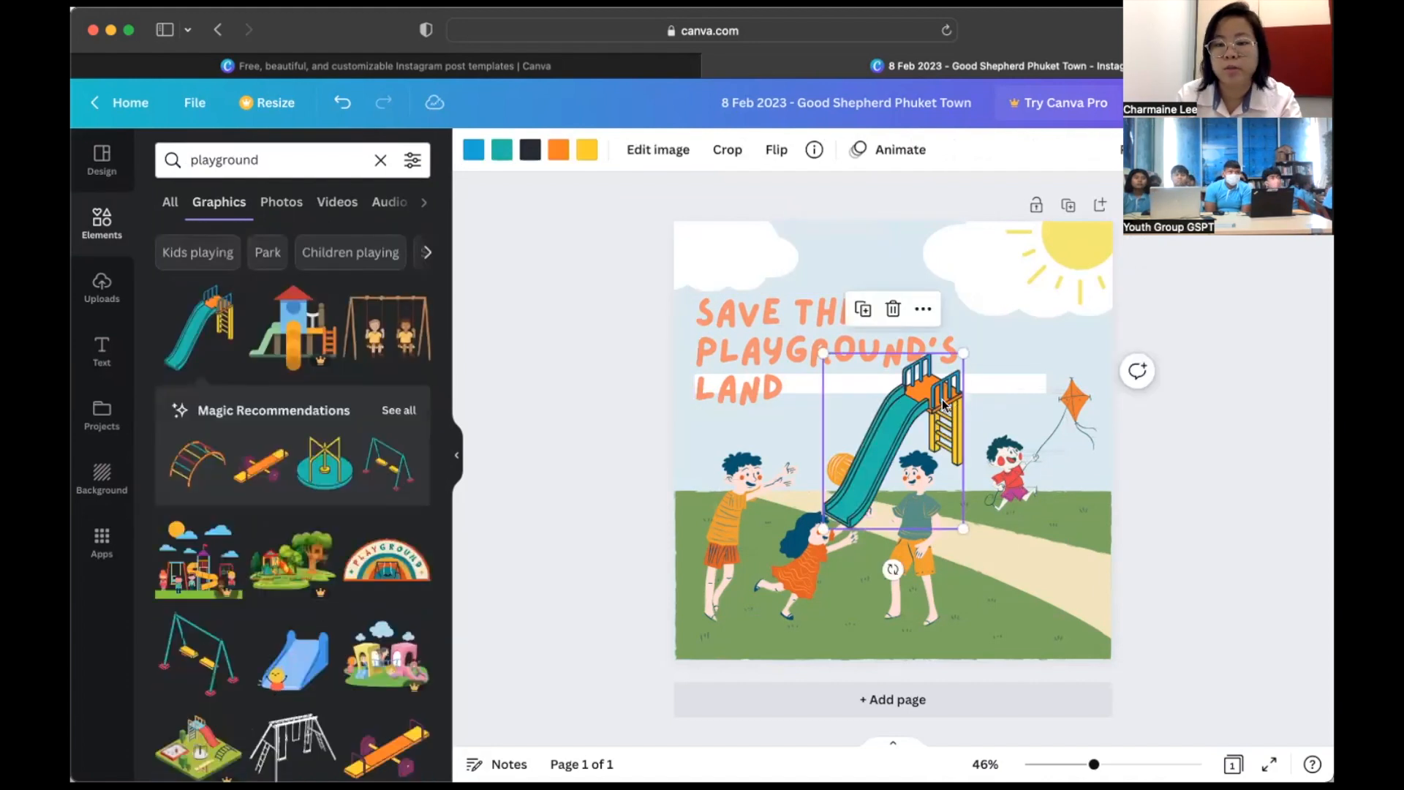
drag(946, 404, 1094, 495)
- Delete the children illustrations and position the slide and a smaller merry-go-round on the grass
click(1084, 414)
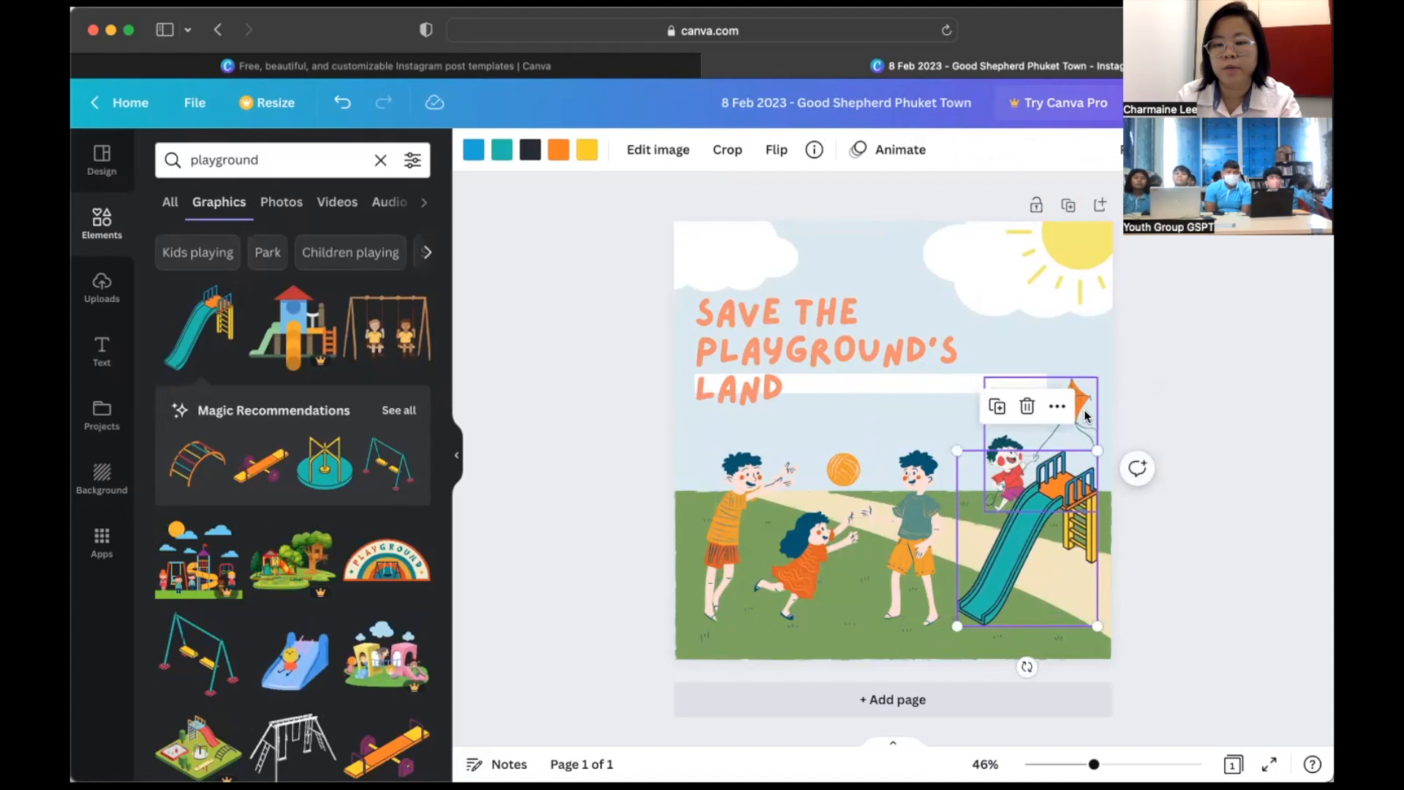
key(Delete)
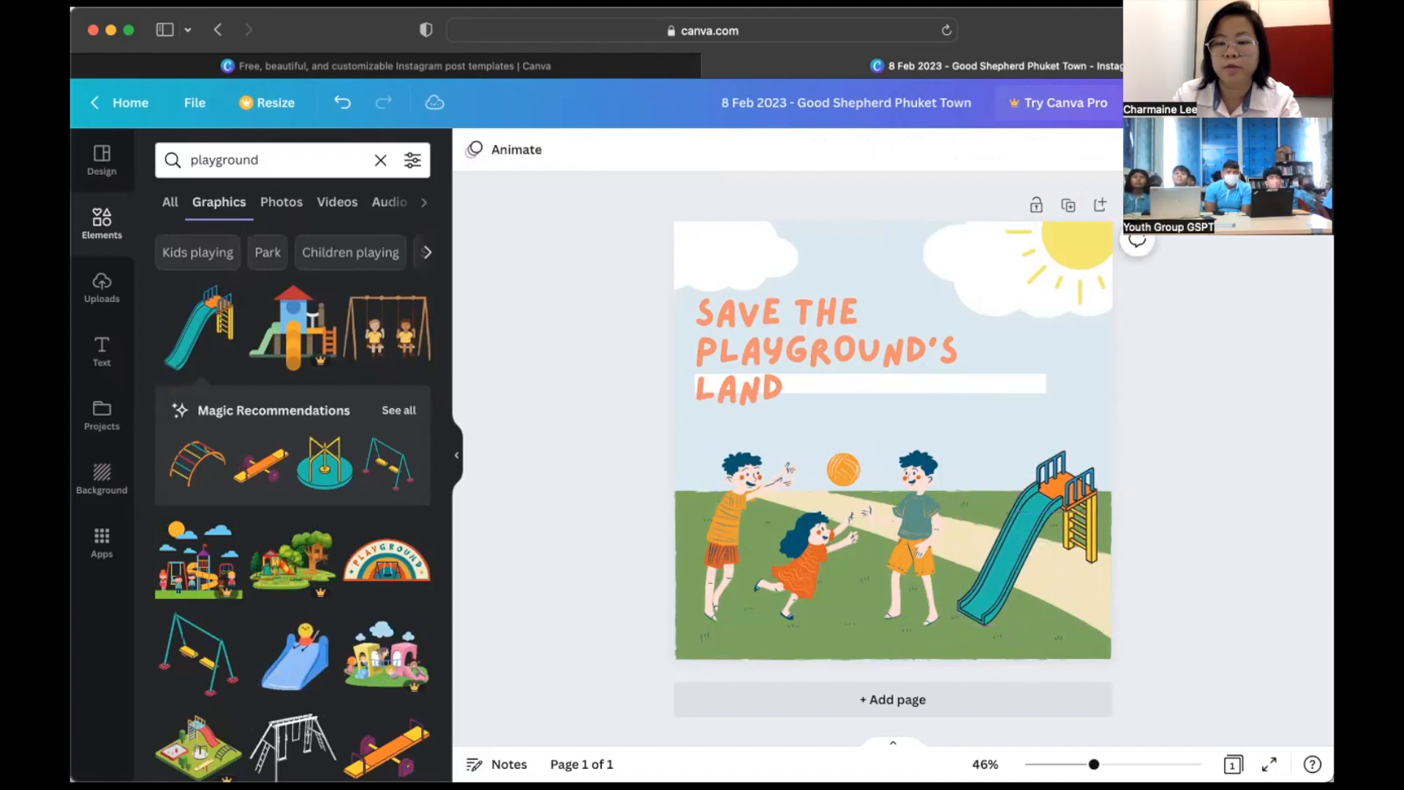
mouse_move(1031, 525)
mouse_down()
mouse_move(1001, 516)
mouse_move(1033, 491)
mouse_move(1016, 489)
mouse_move(1018, 508)
mouse_up()
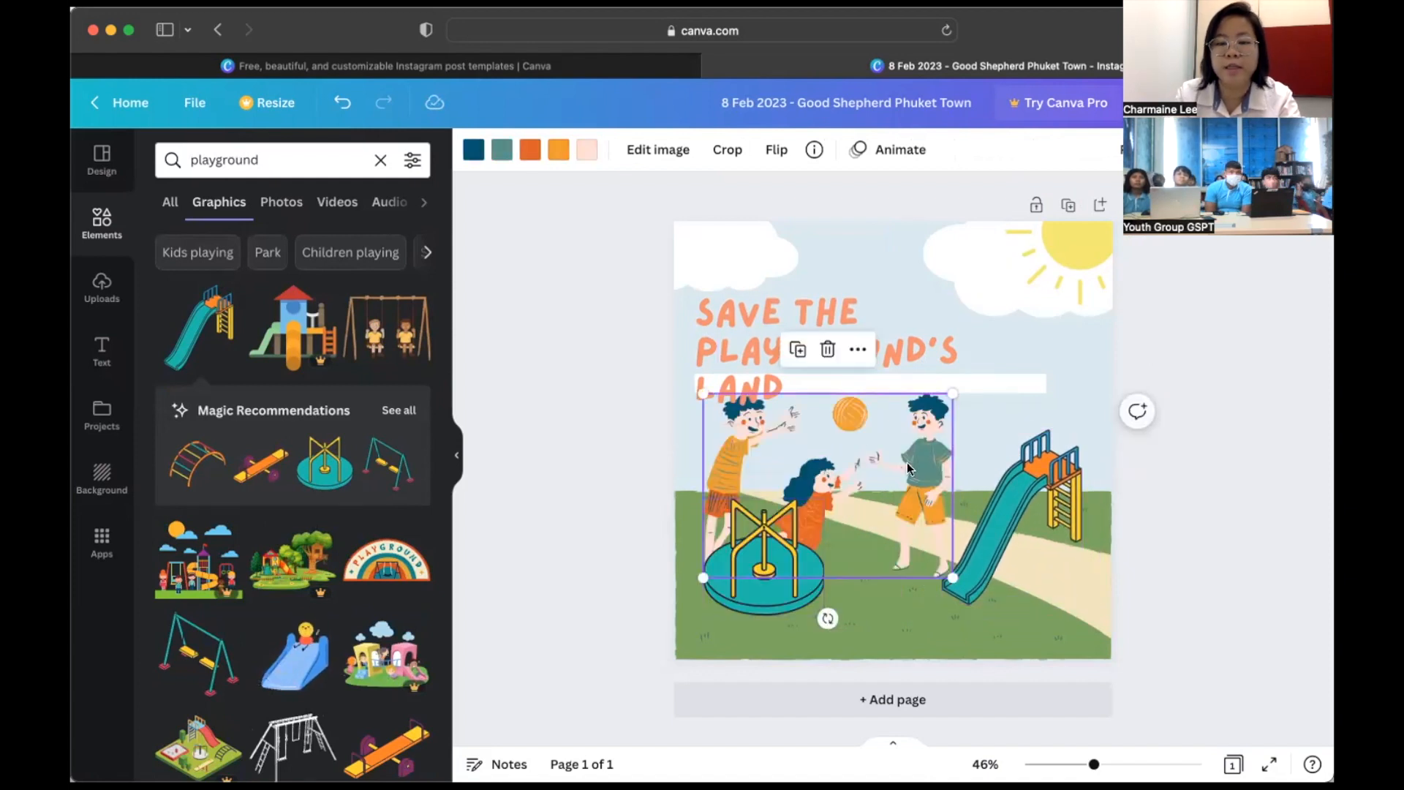
key(Delete)
drag(777, 544, 800, 520)
drag(847, 473, 814, 507)
drag(765, 548, 760, 496)
- Add a swing set and a sandbox graphic, placing the sandbox on the lower right grass
click(385, 469)
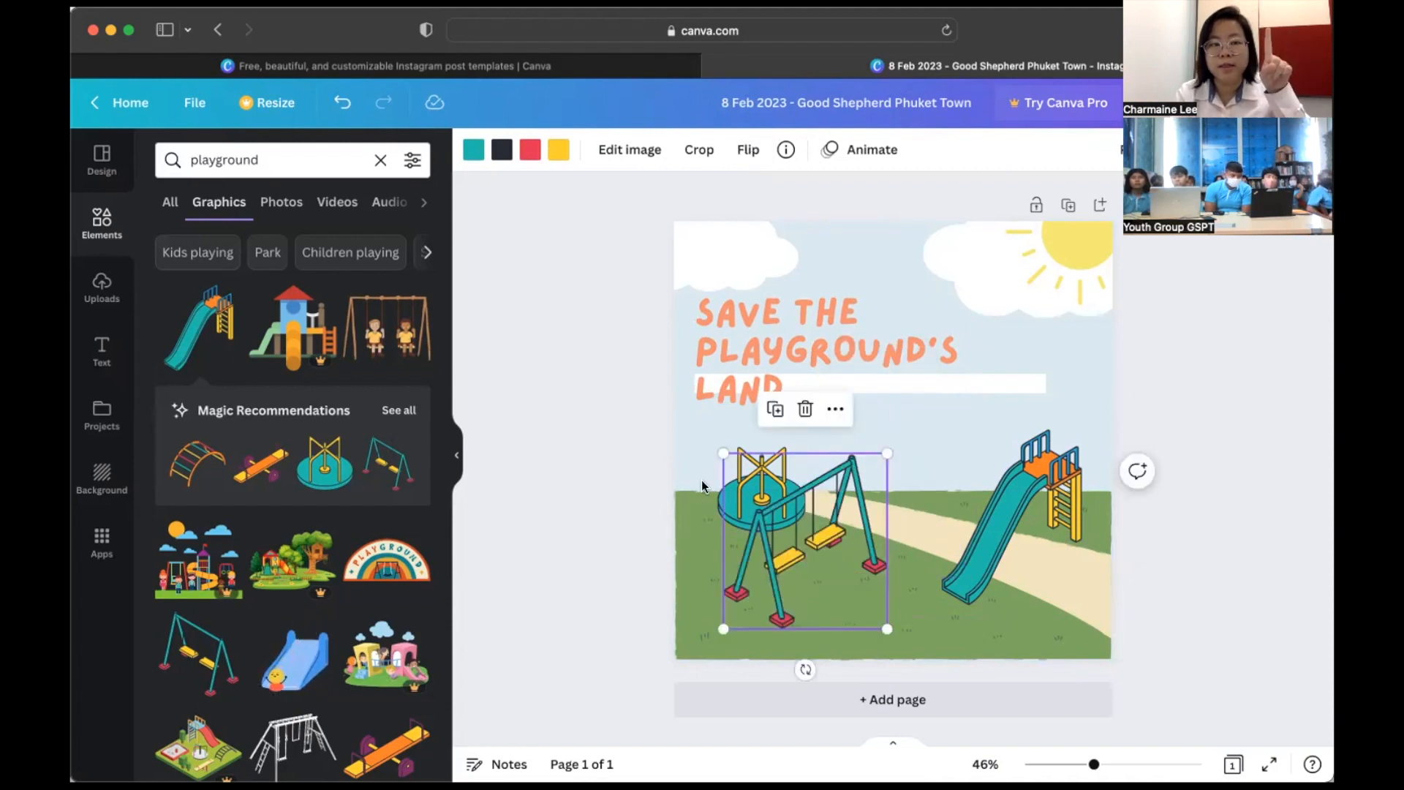
click(783, 357)
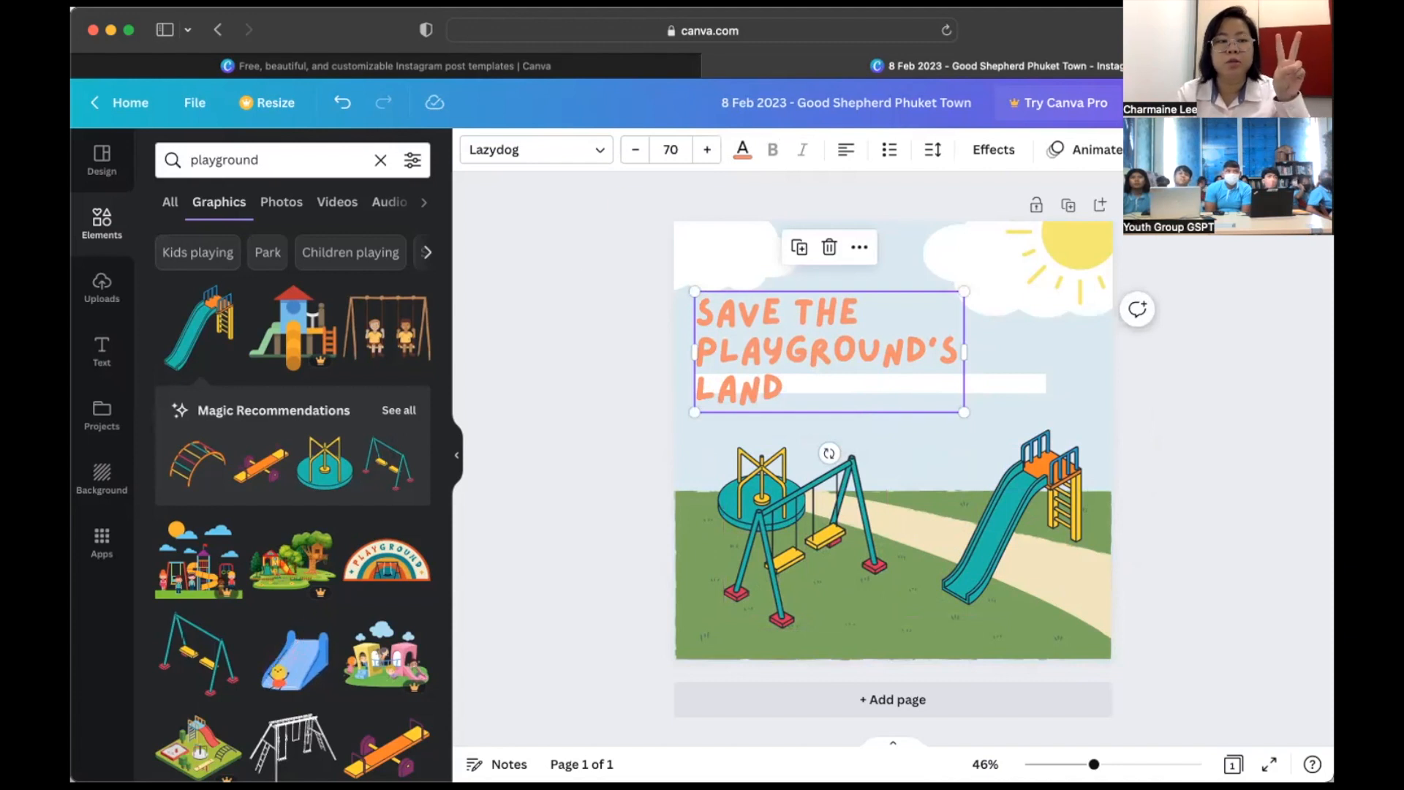
click(251, 159)
drag(257, 159, 137, 162)
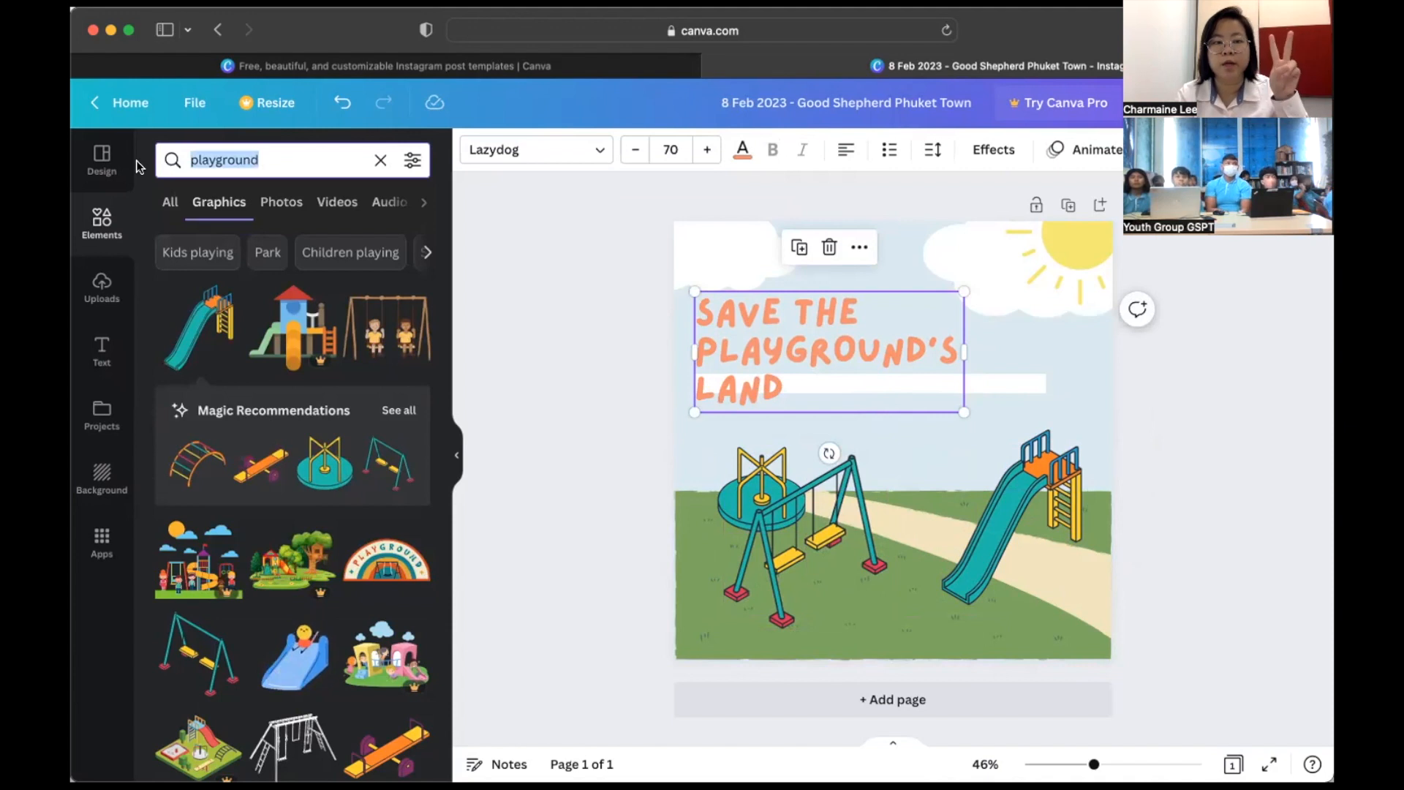
click(287, 410)
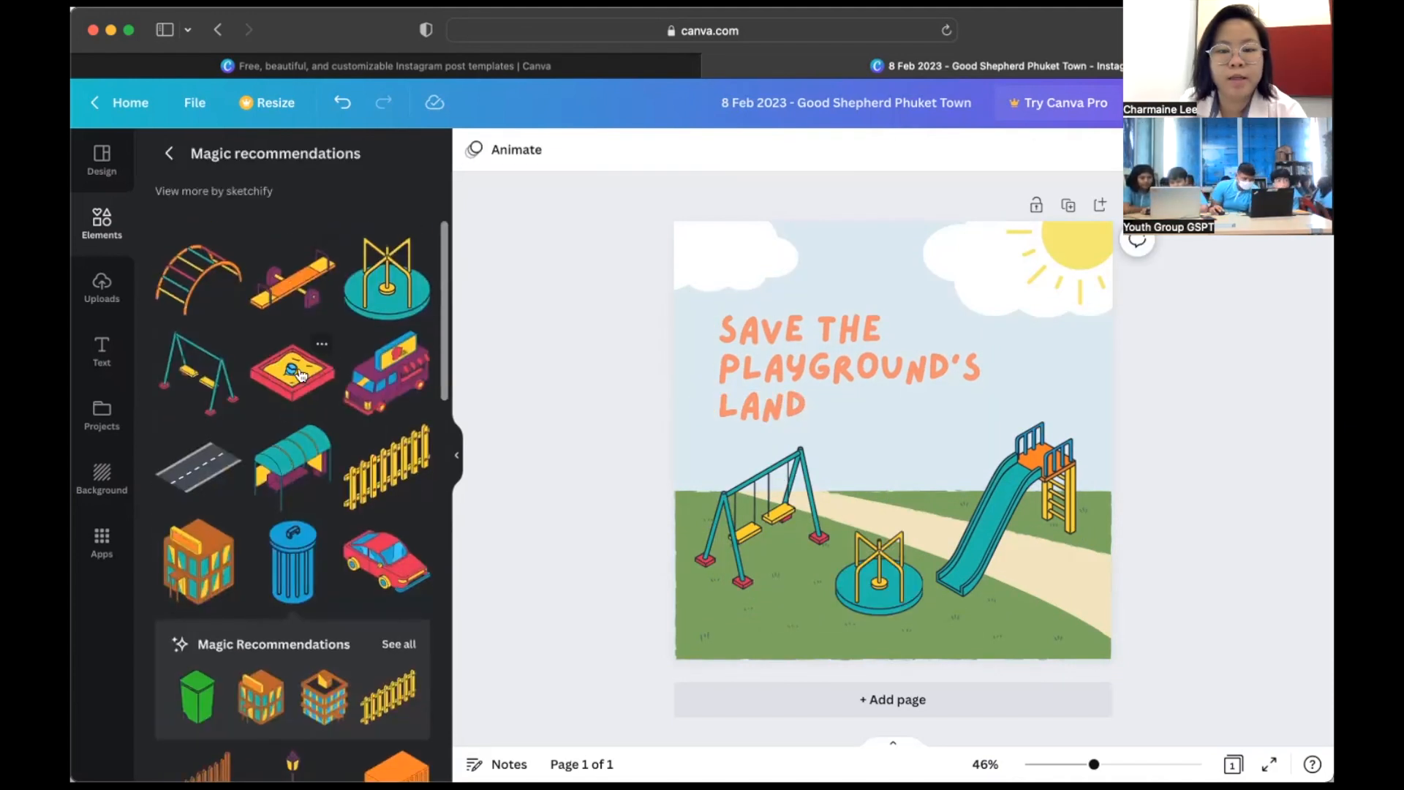
click(300, 374)
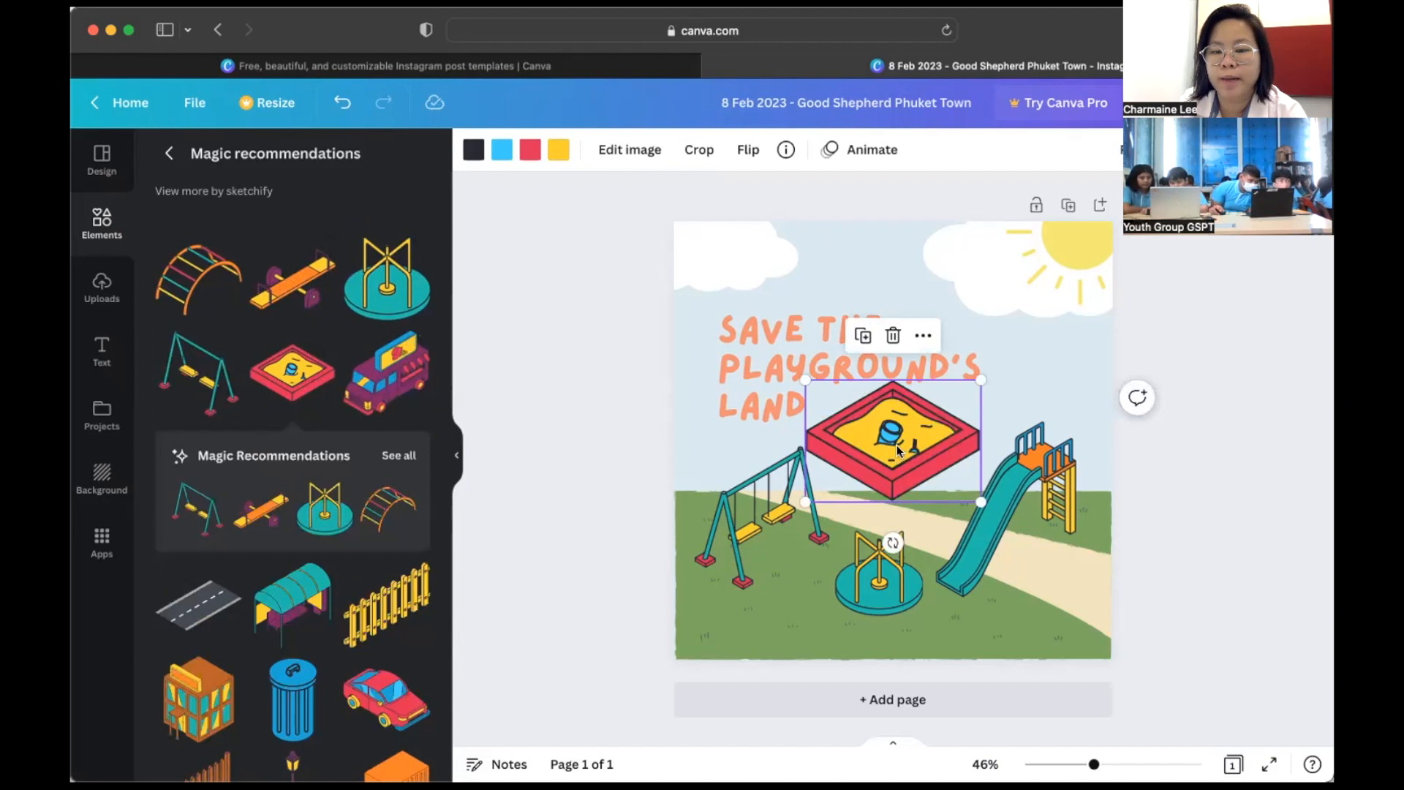
drag(897, 449, 961, 561)
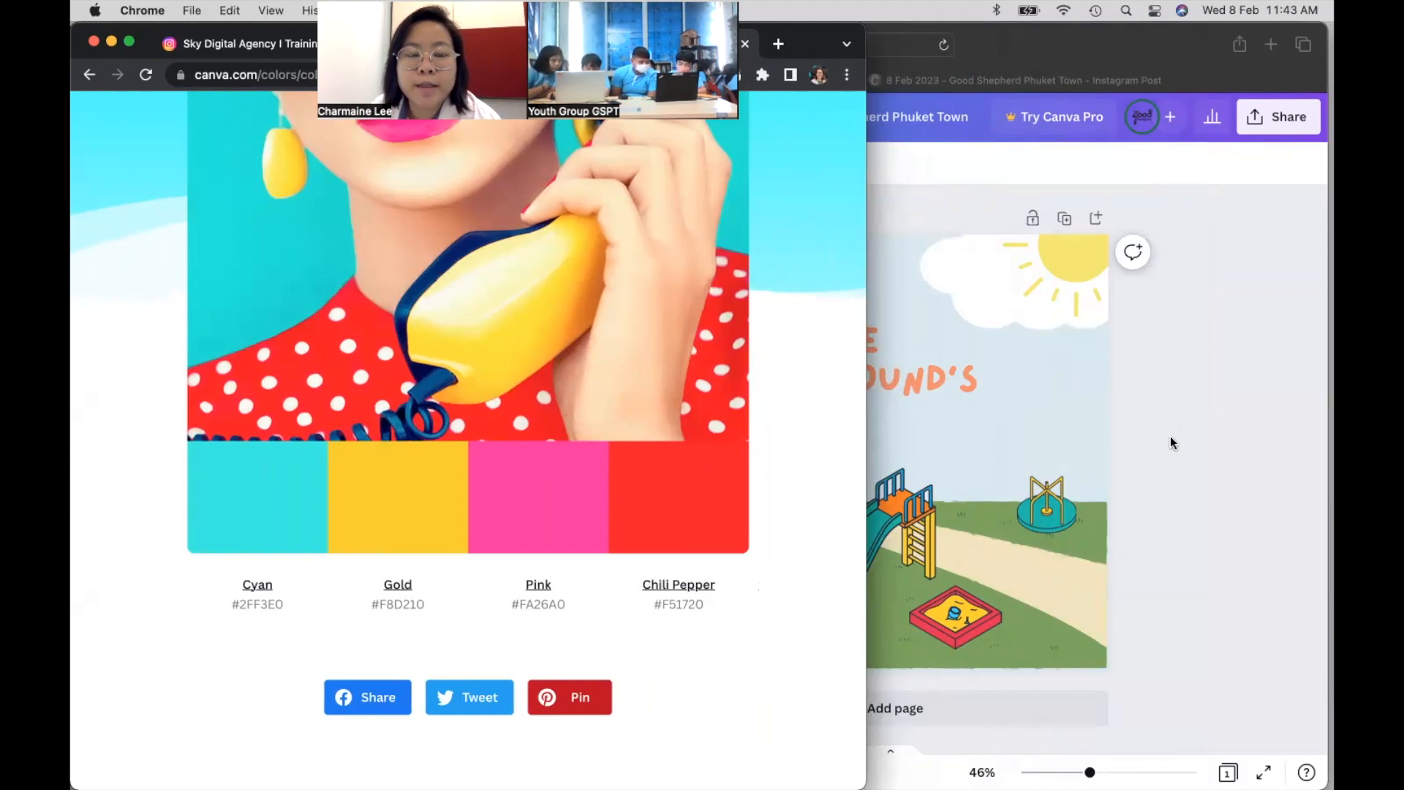
- Narrow the Chrome window beside the Canva design and scroll to the Retro Punch hex codes
drag(866, 376, 688, 373)
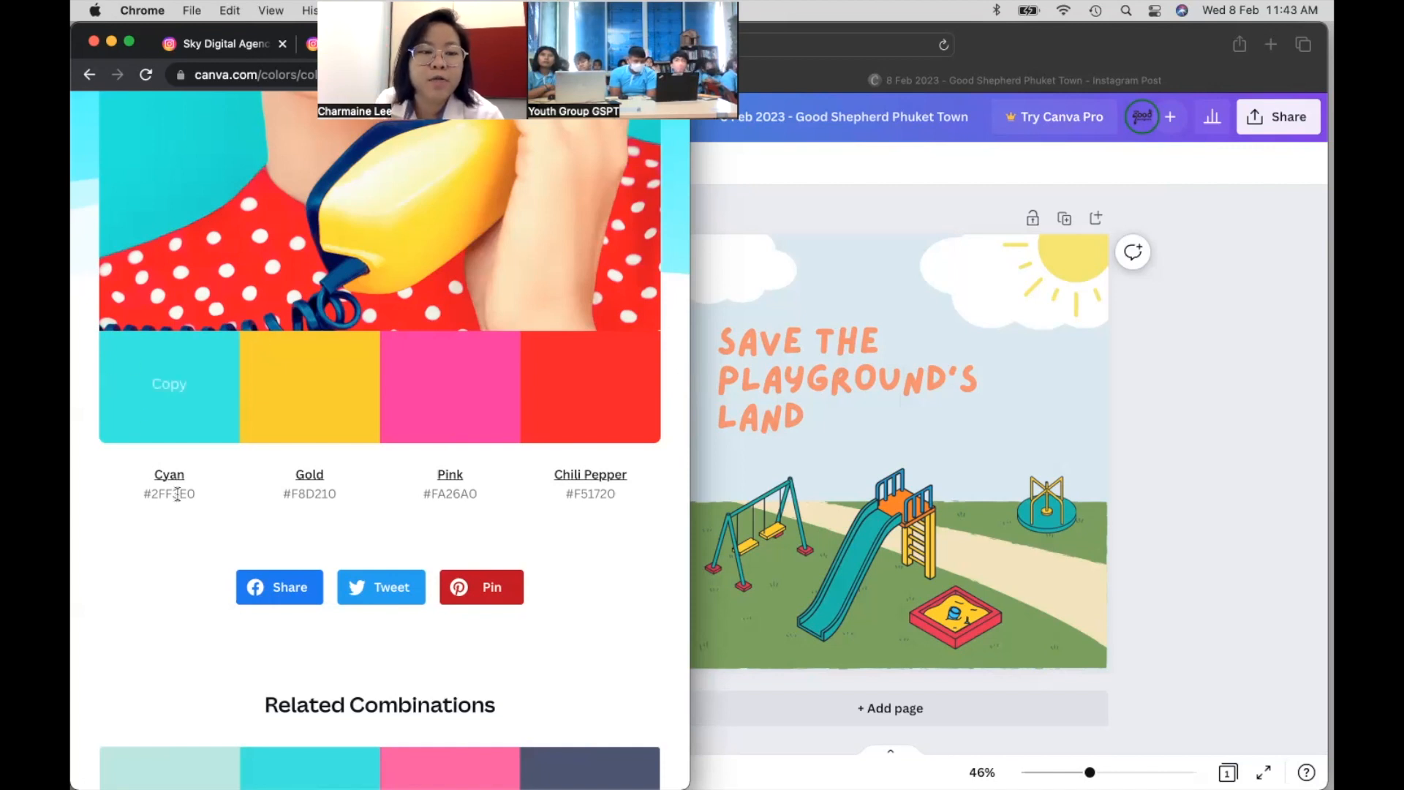
scroll(439, 395, up, 4)
scroll(450, 392, up, 1)
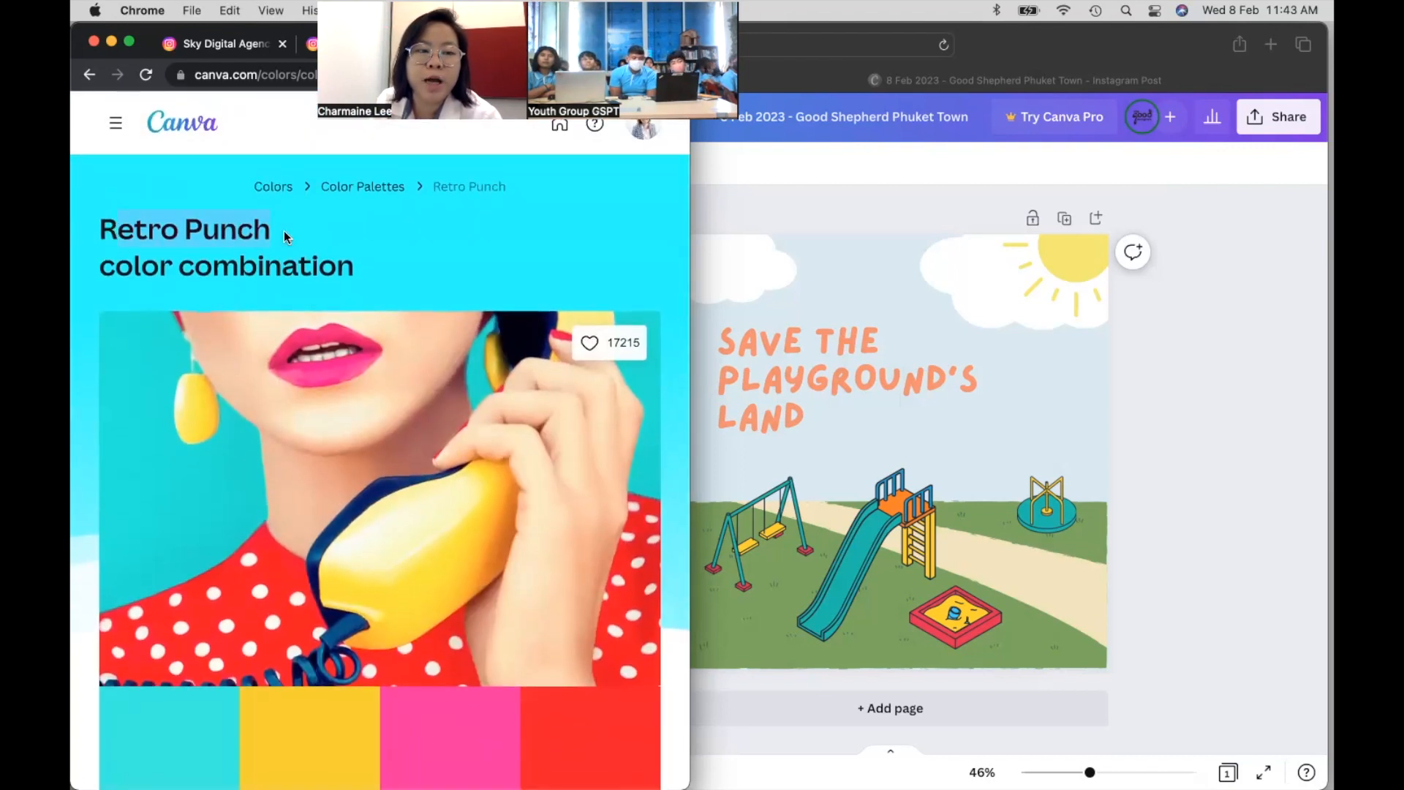
scroll(283, 230, down, 5)
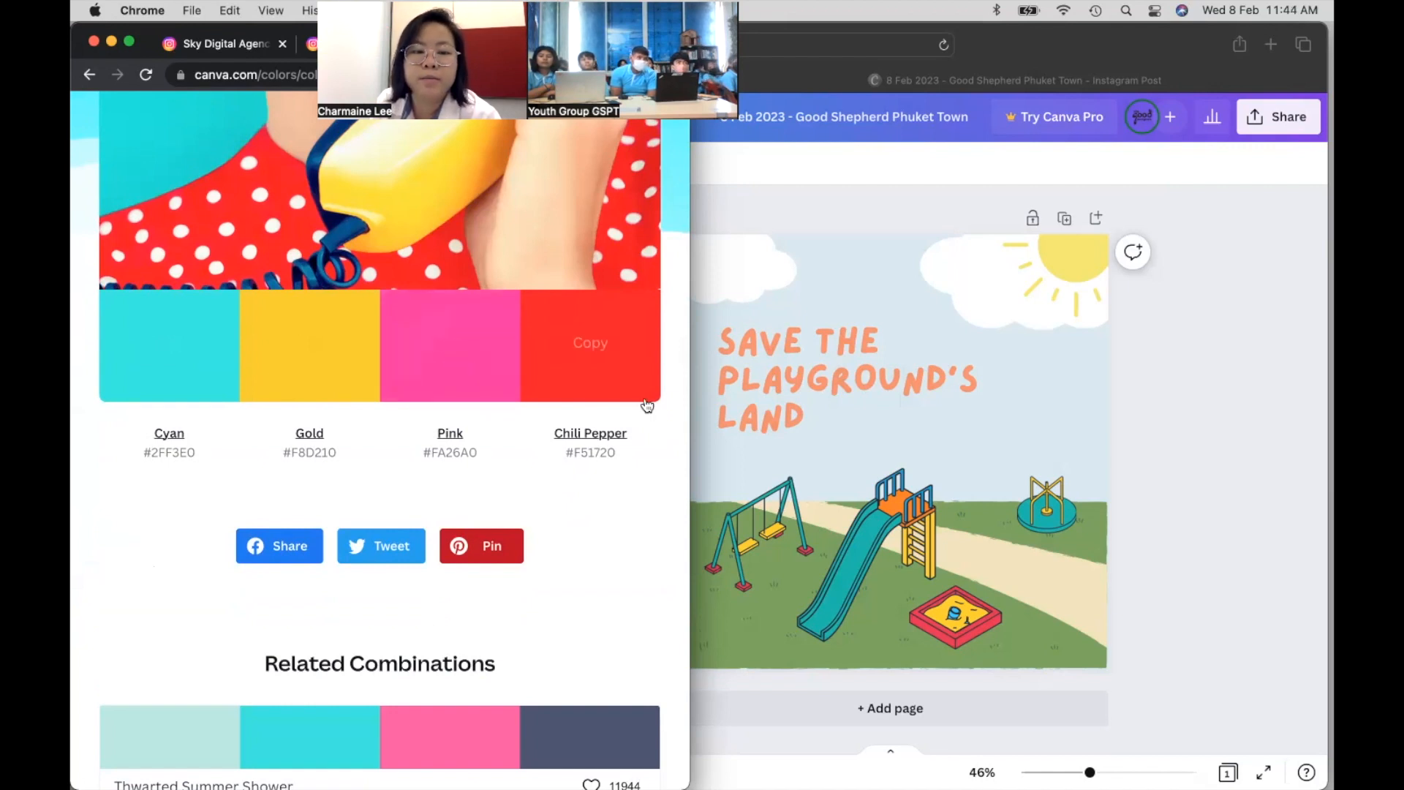
click(887, 370)
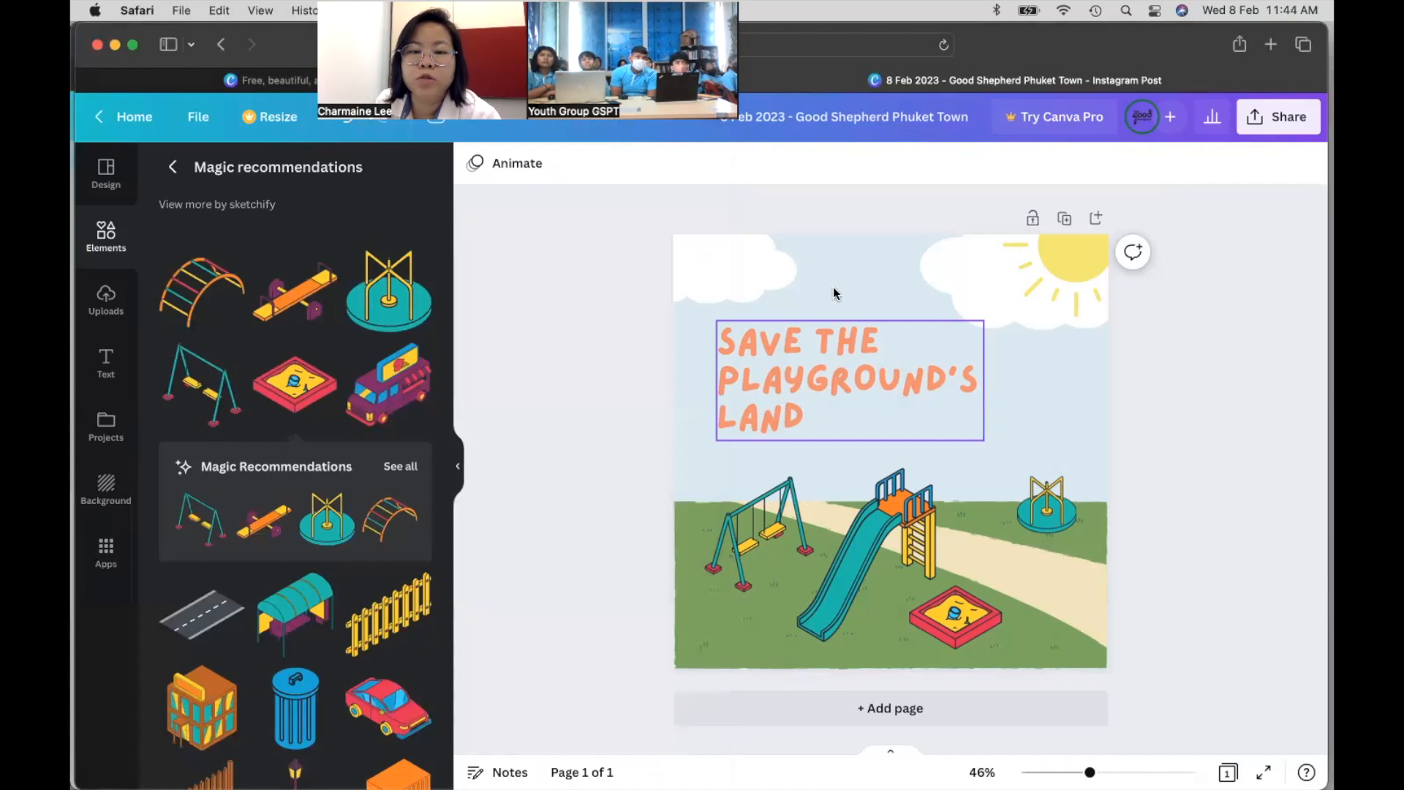
- Set the SAVE THE PLAYGROUND'S LAND title's text colour to pink #FA26A0
click(845, 371)
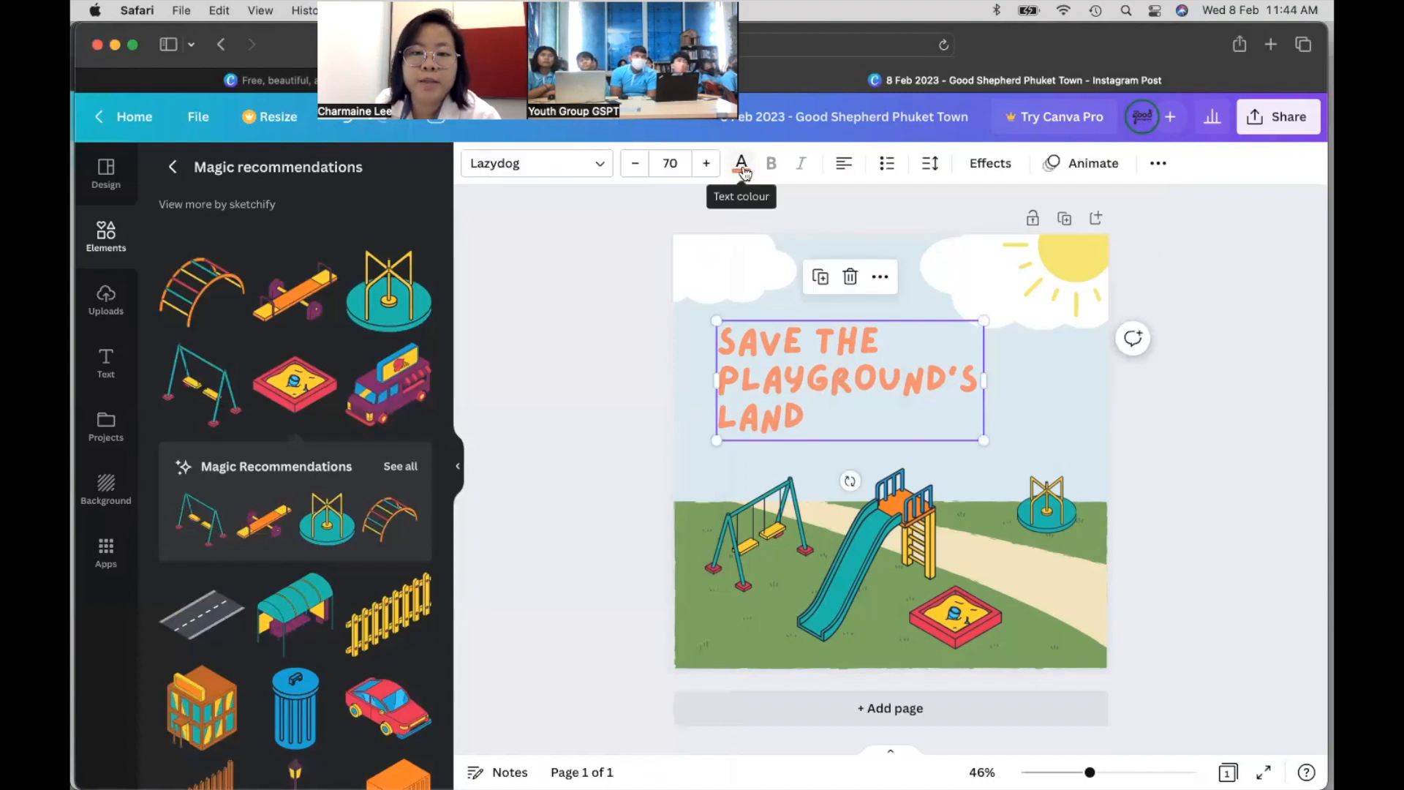
click(742, 167)
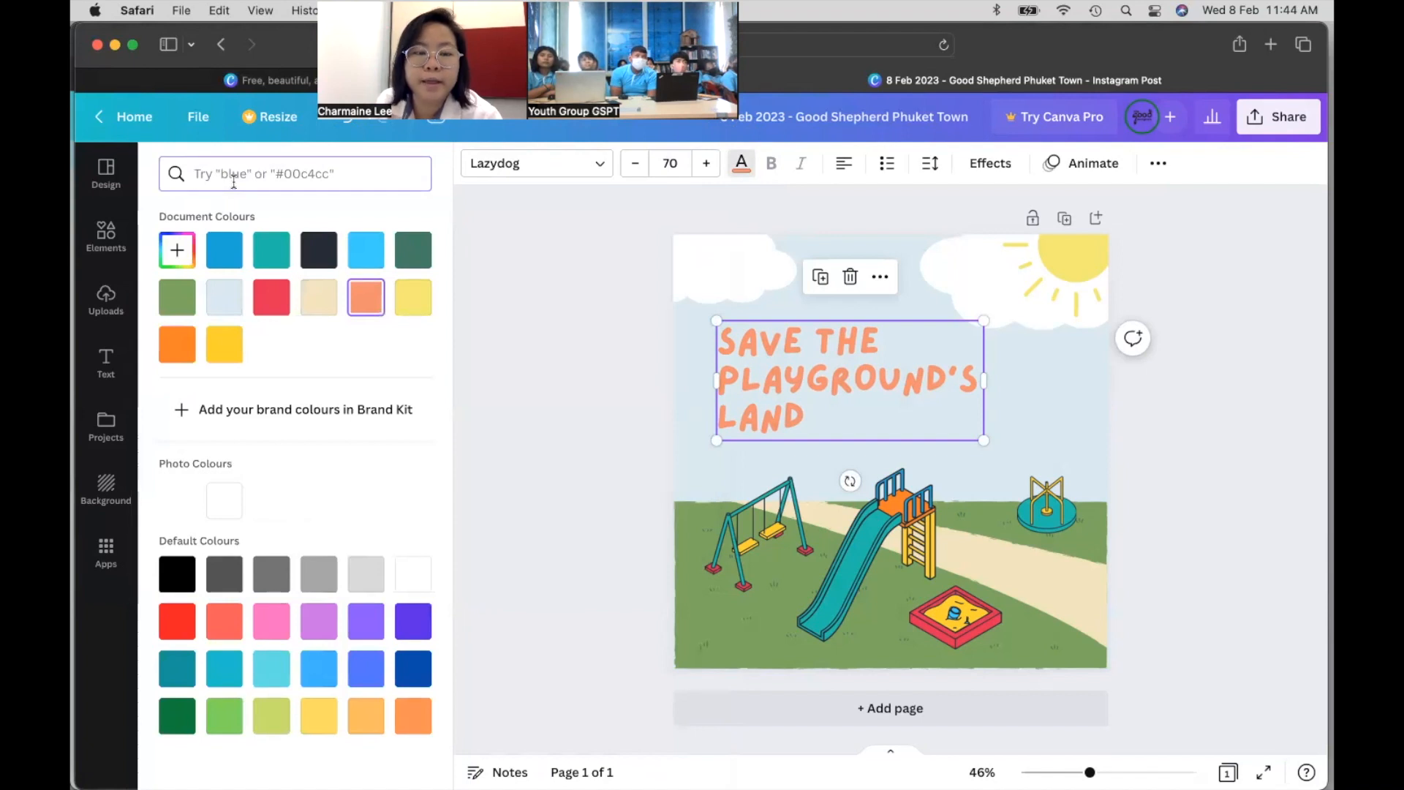
text(#FA26A0)
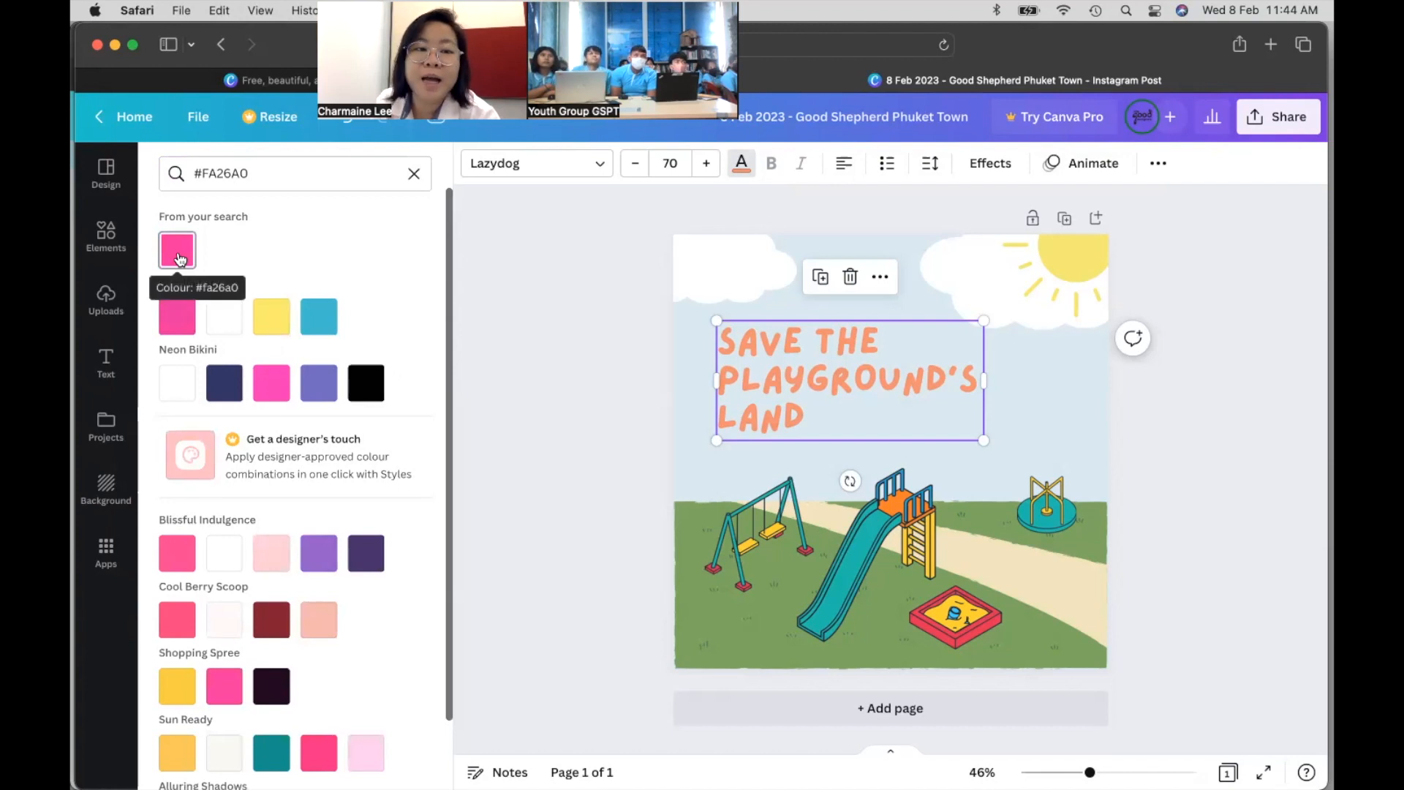
click(178, 256)
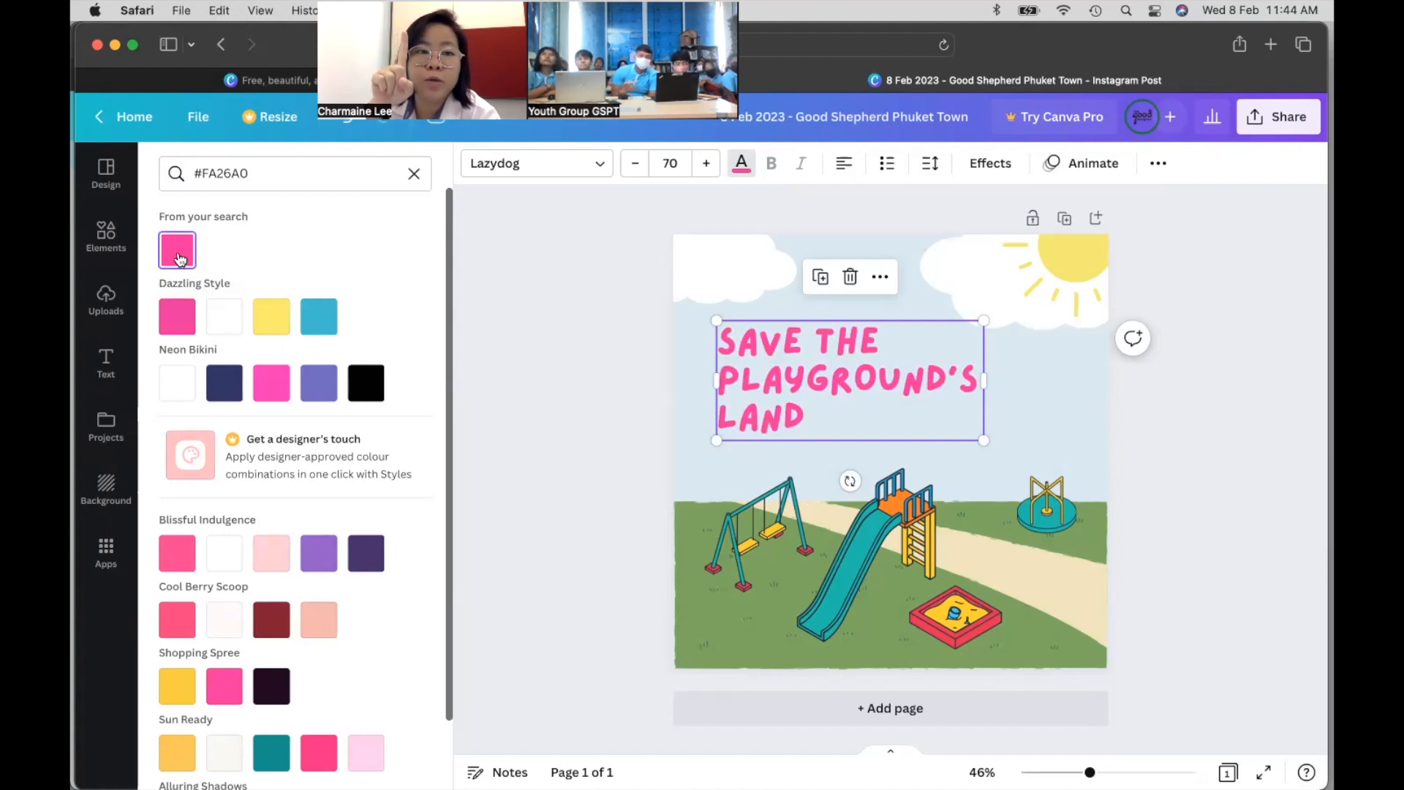
mouse_move(372, 779)
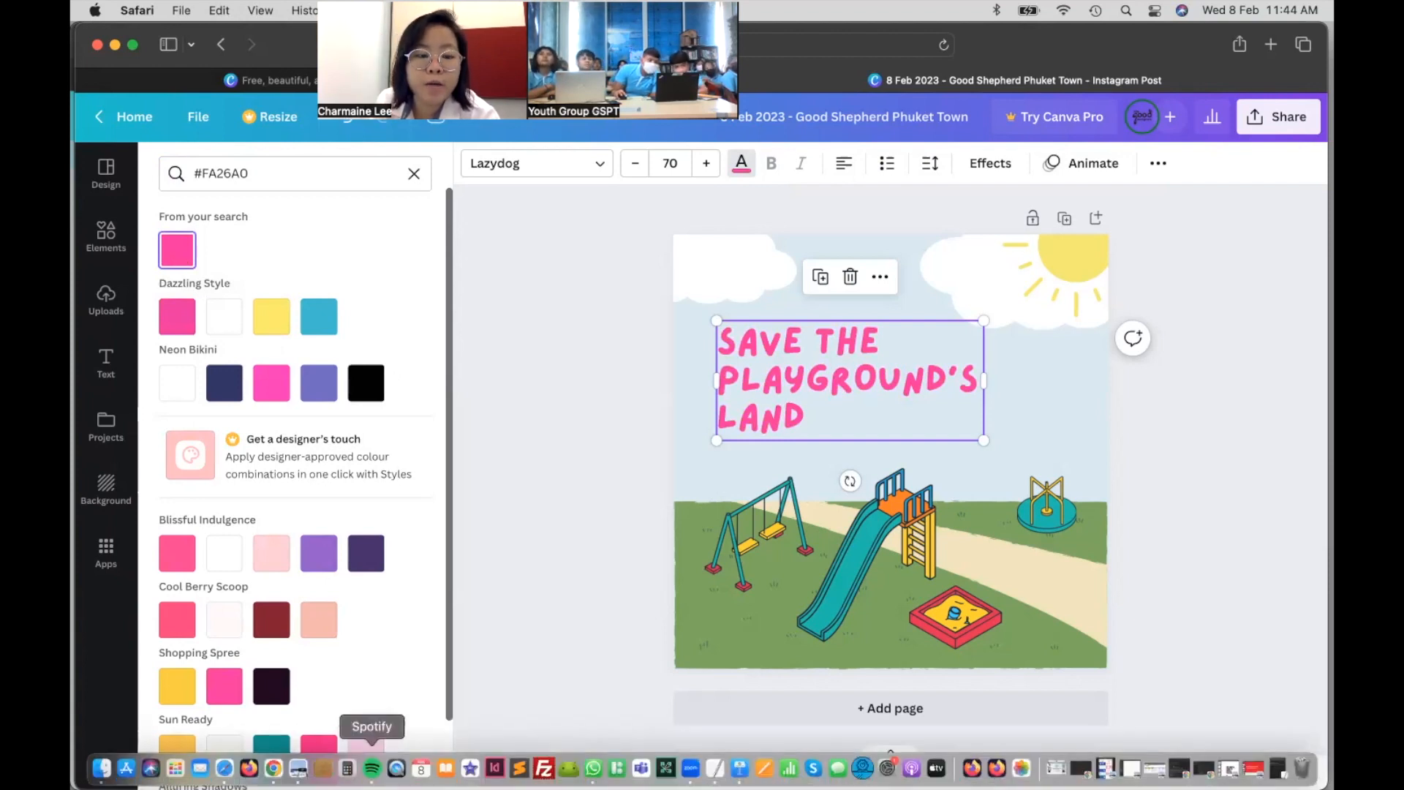
click(273, 768)
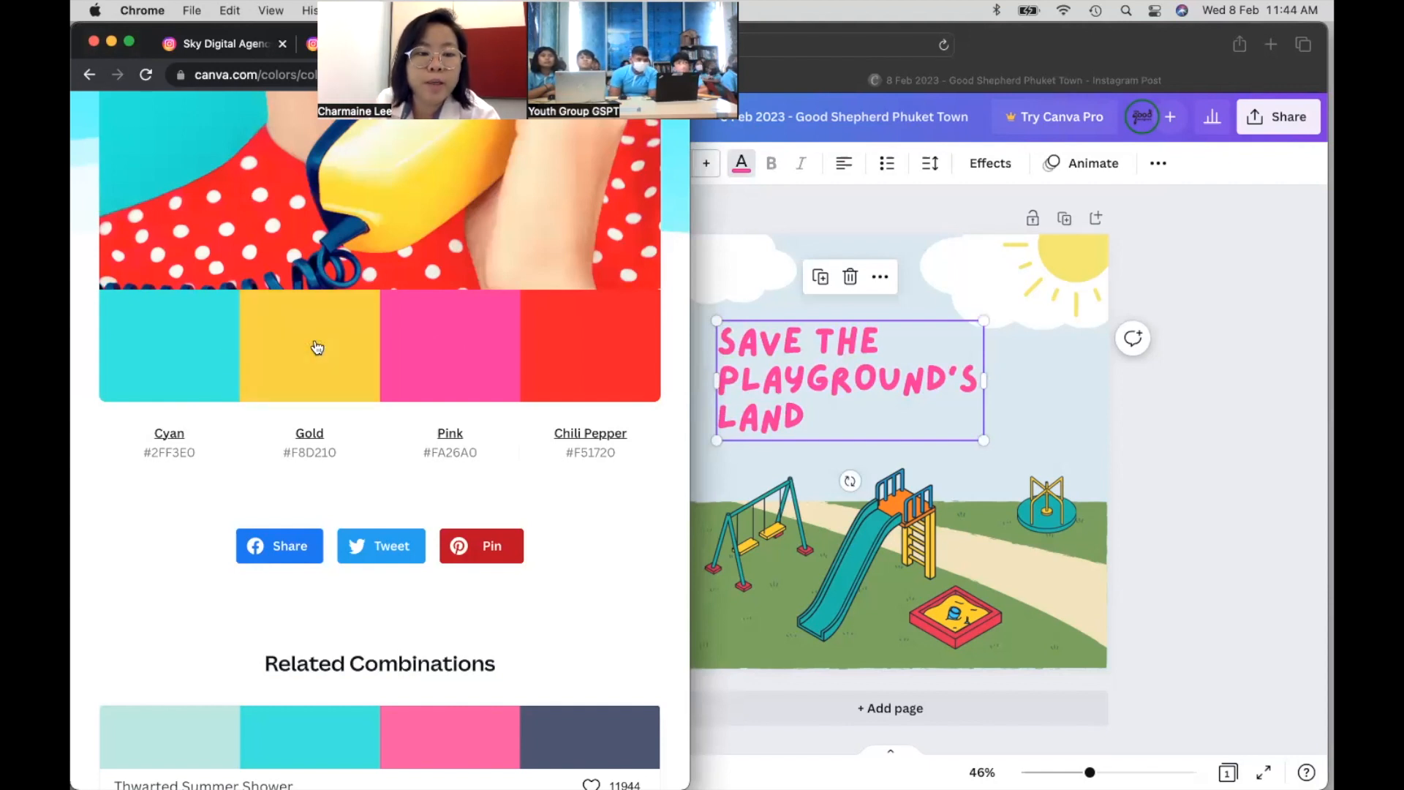
- Recolour both of the sun graphic's yellows to gold #F8D210
click(1065, 256)
click(1079, 258)
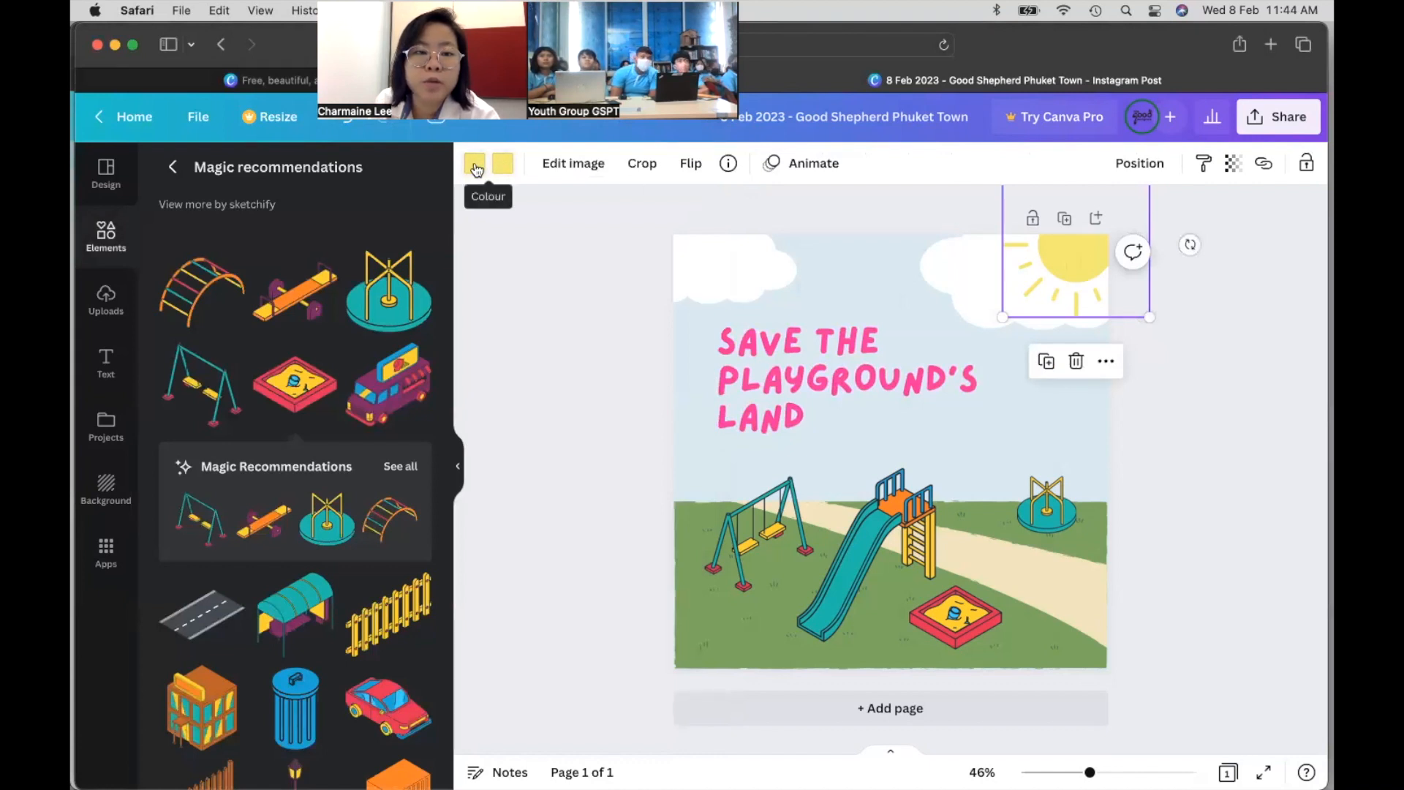
click(503, 165)
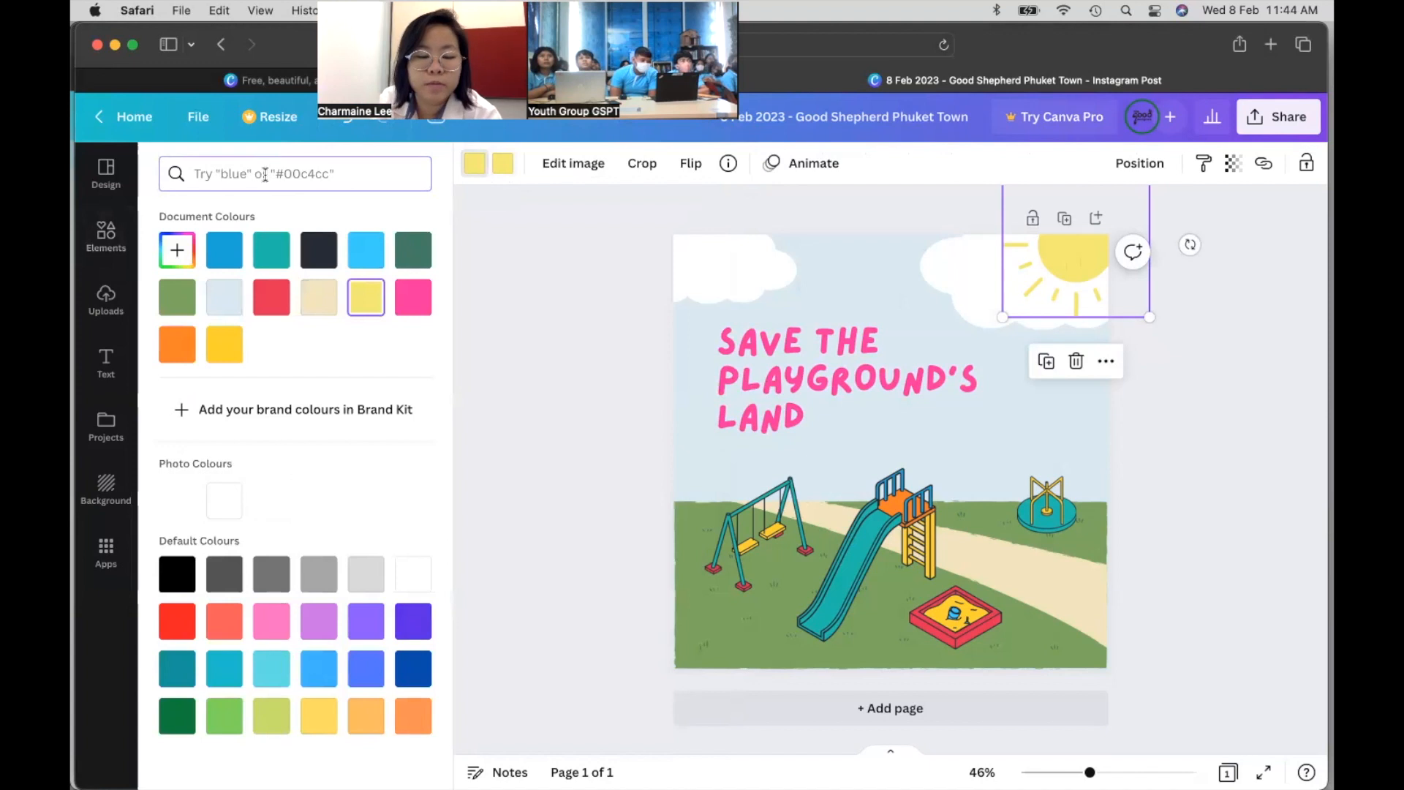
text(#F8D210)
click(177, 248)
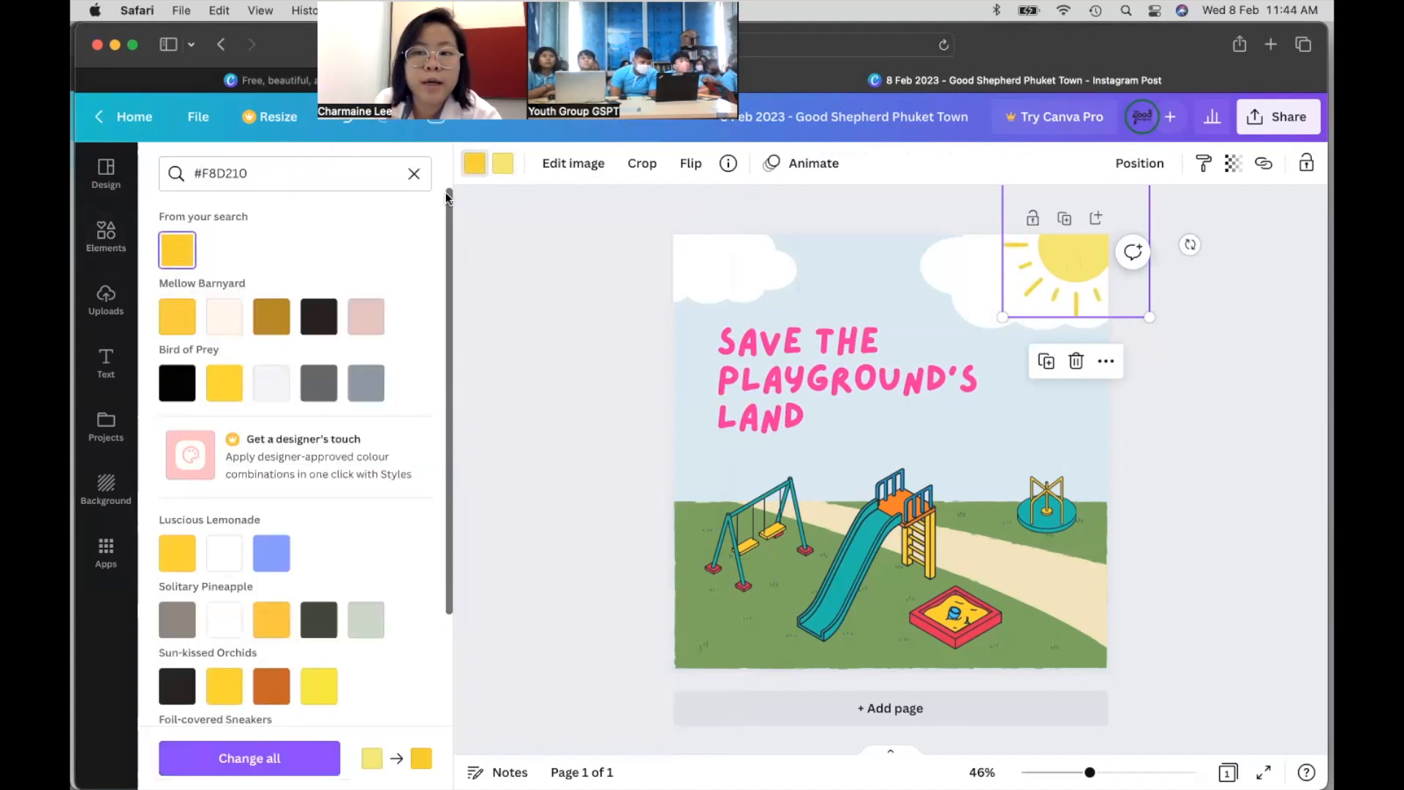
click(505, 171)
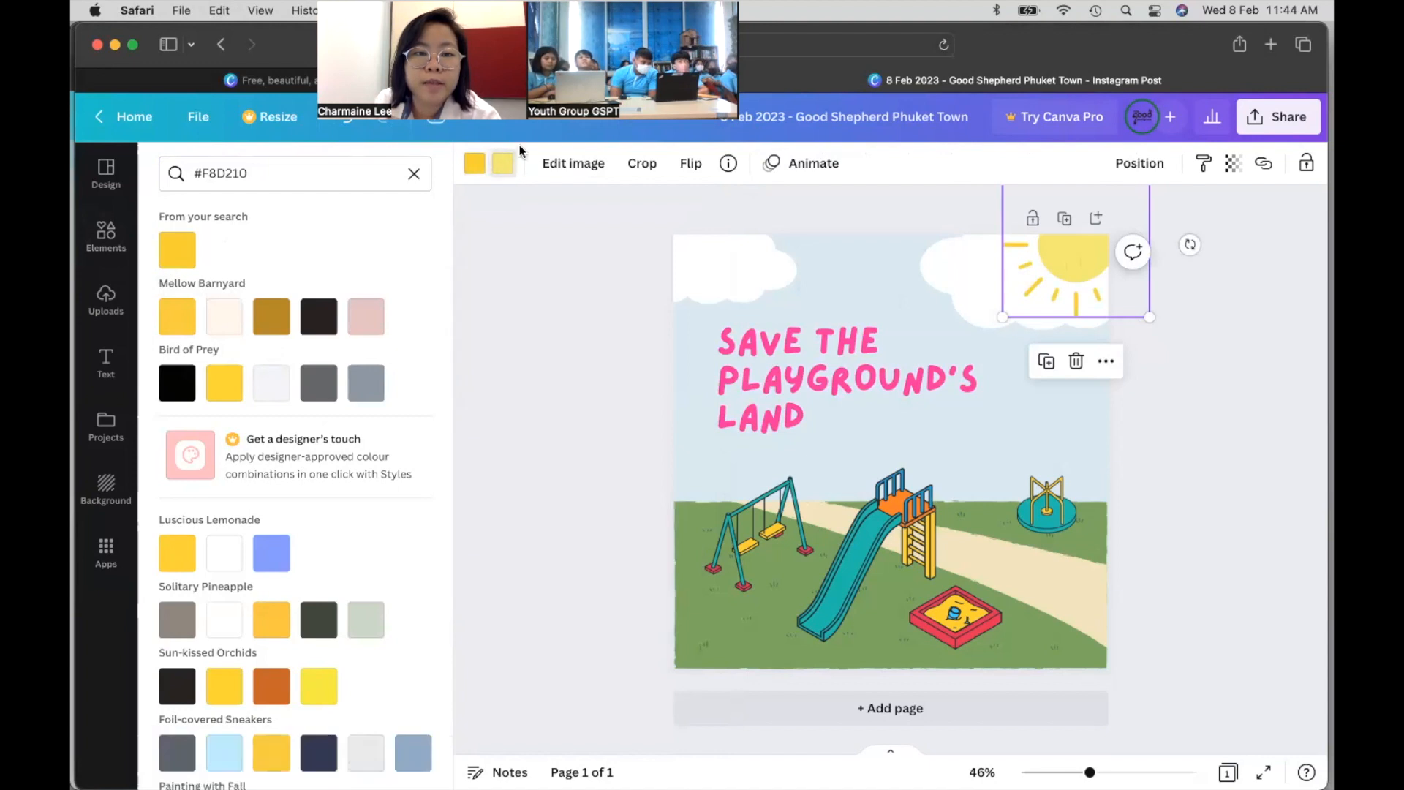
drag(275, 178, 189, 178)
text(#F8D210)
click(178, 249)
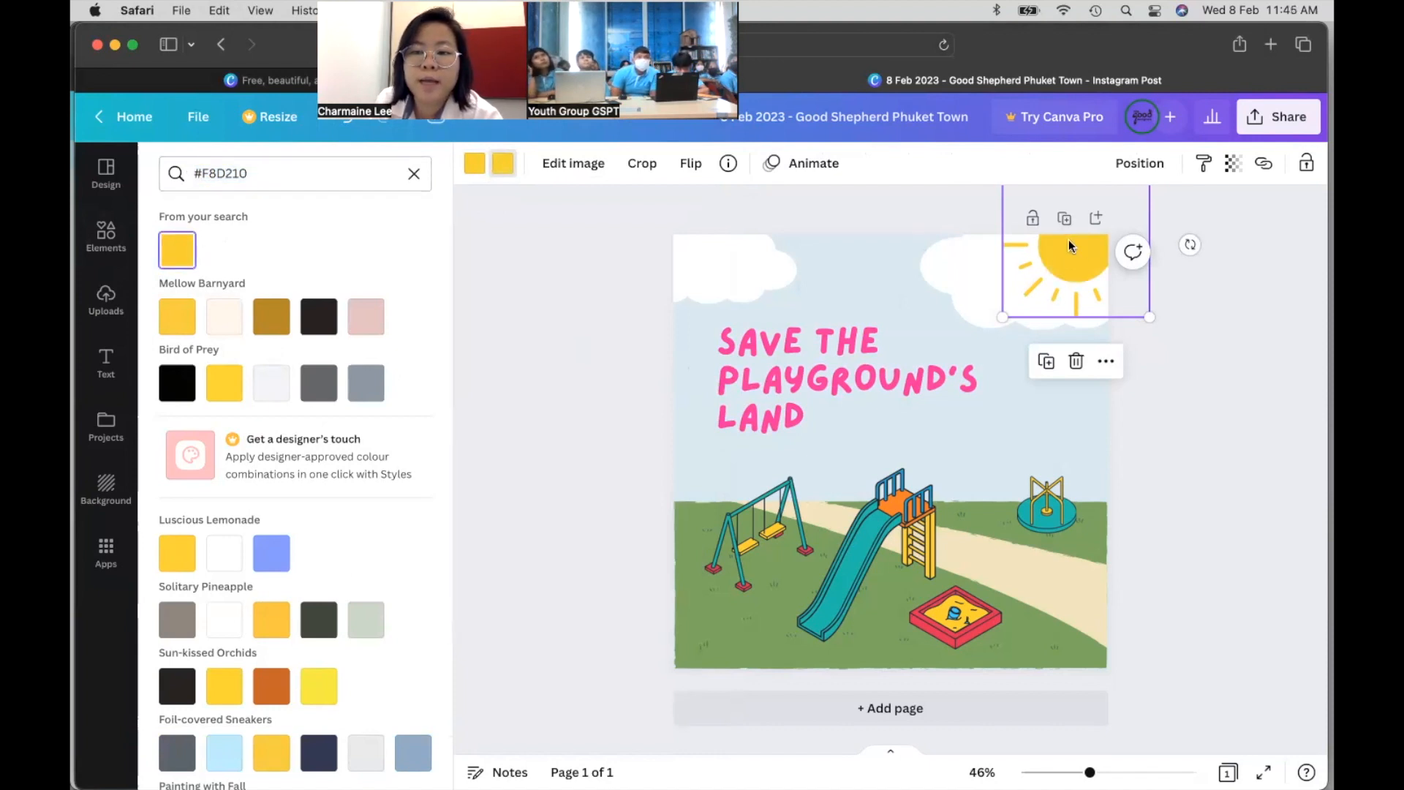
key(super+Tab)
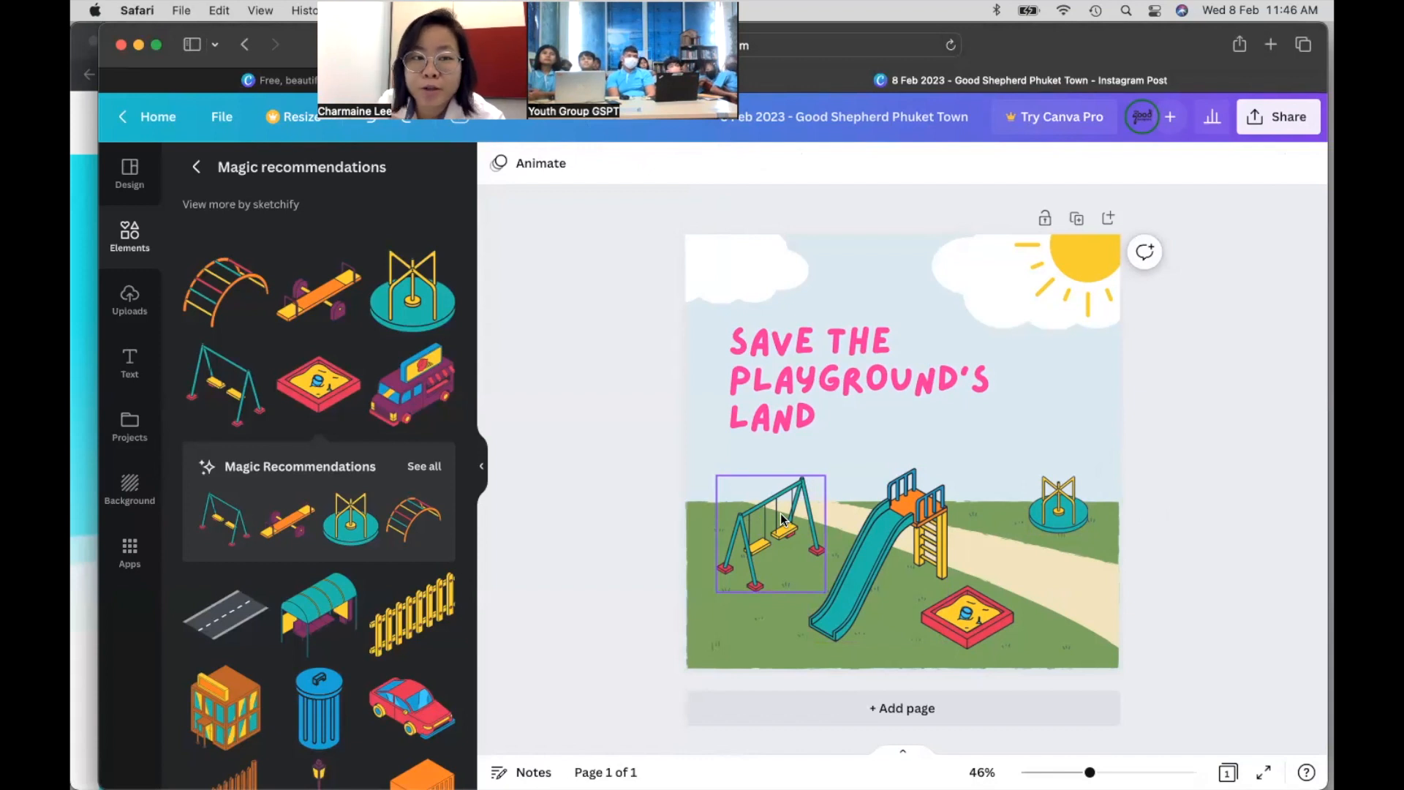
- Change the merry-go-round's teal to Retro Punch cyan and apply it to all teal elements
click(1058, 510)
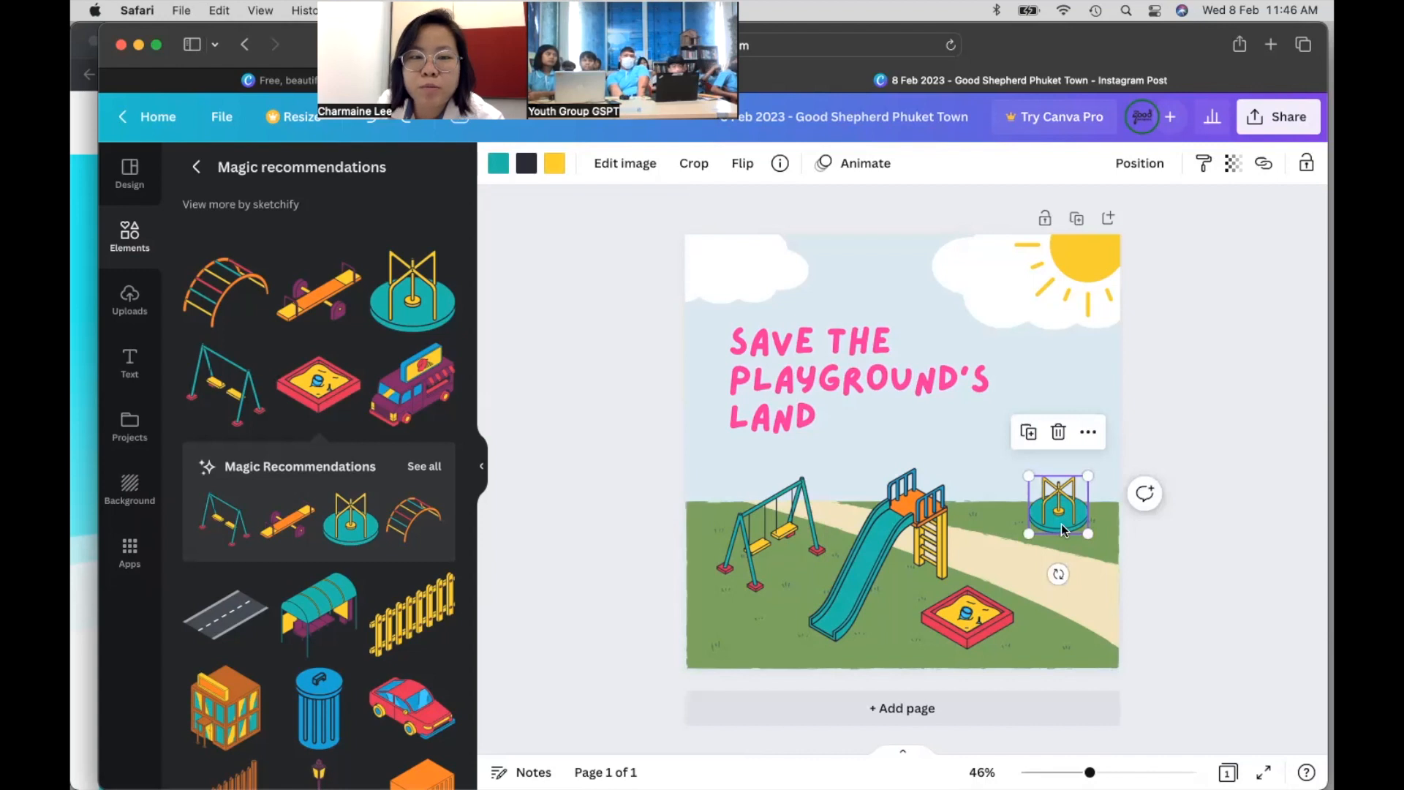
click(498, 164)
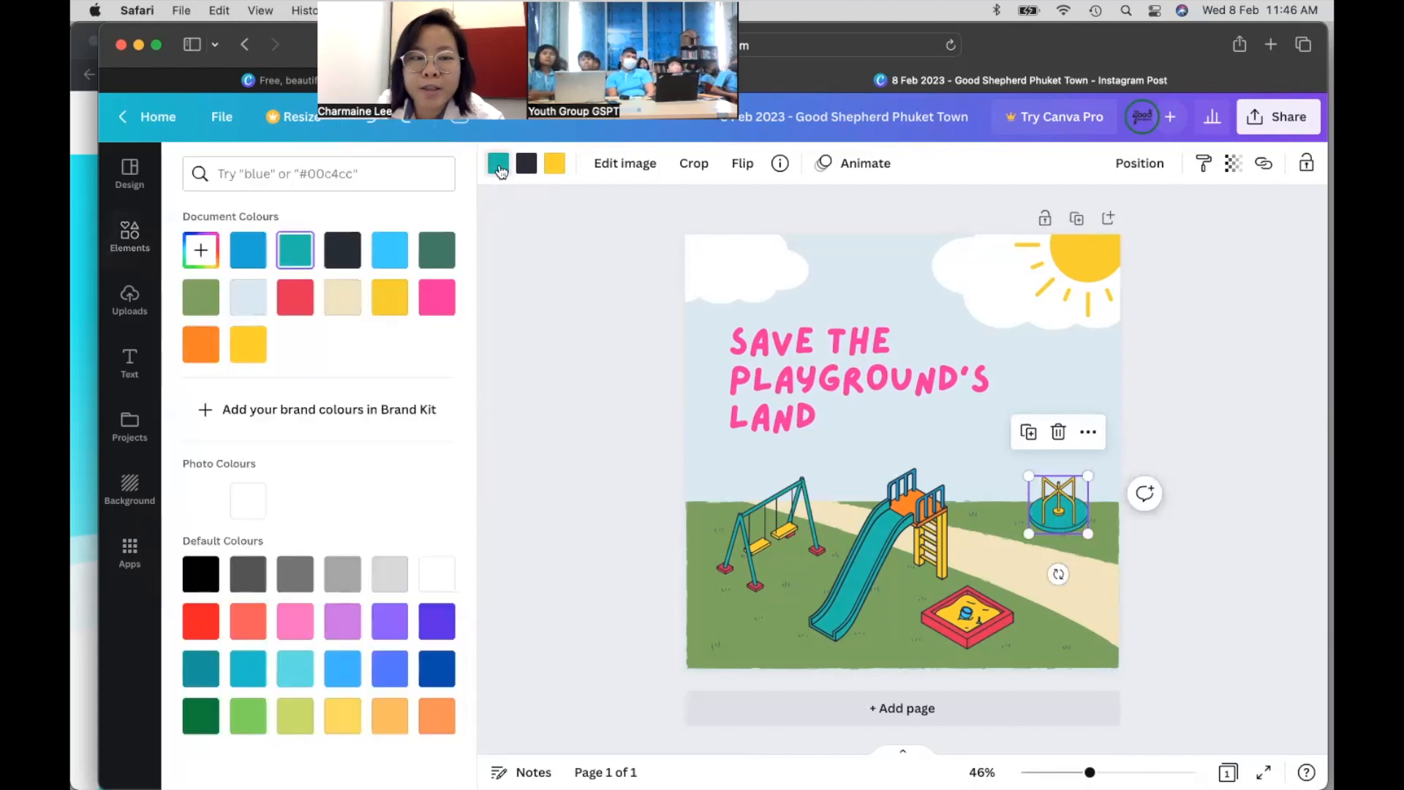
click(367, 174)
text(Retro punch)
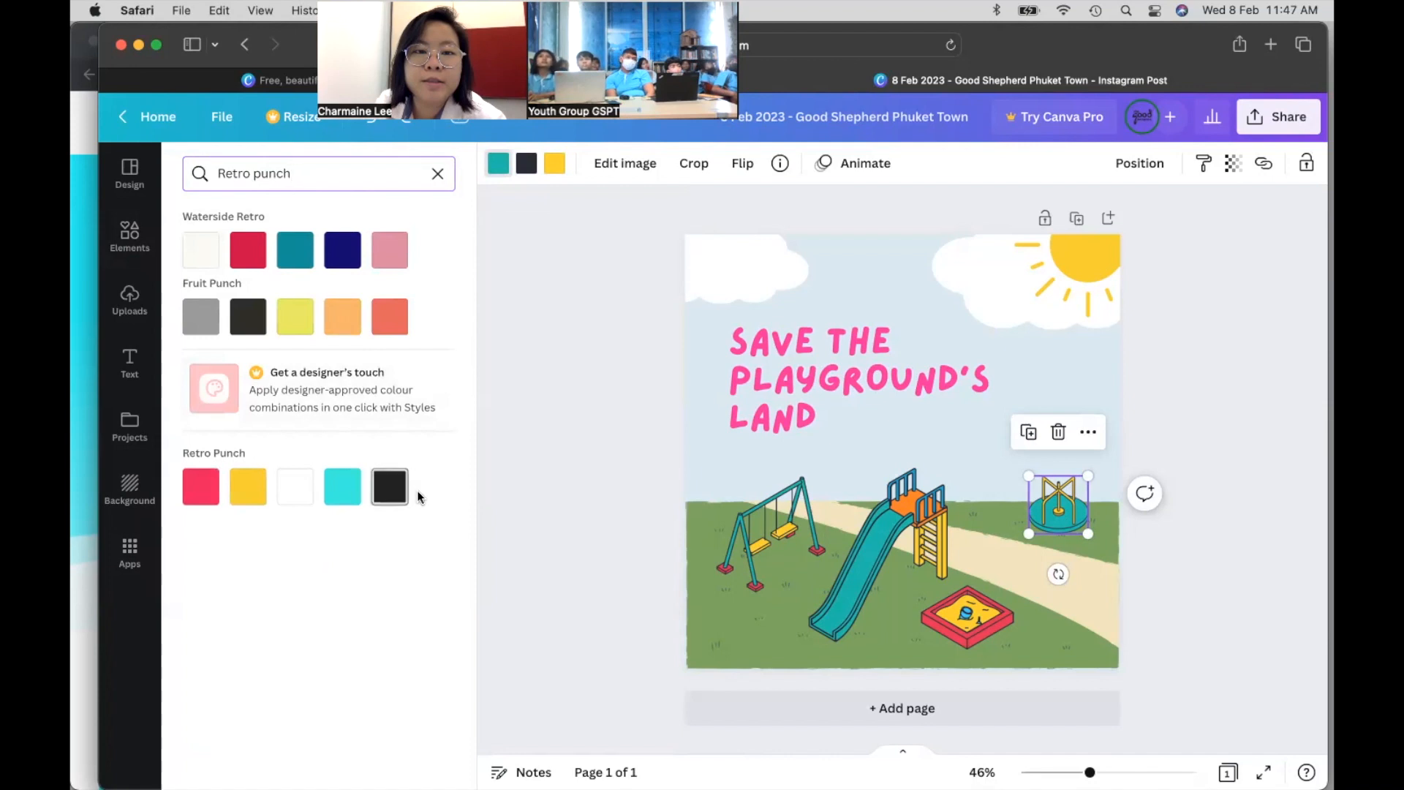
click(344, 492)
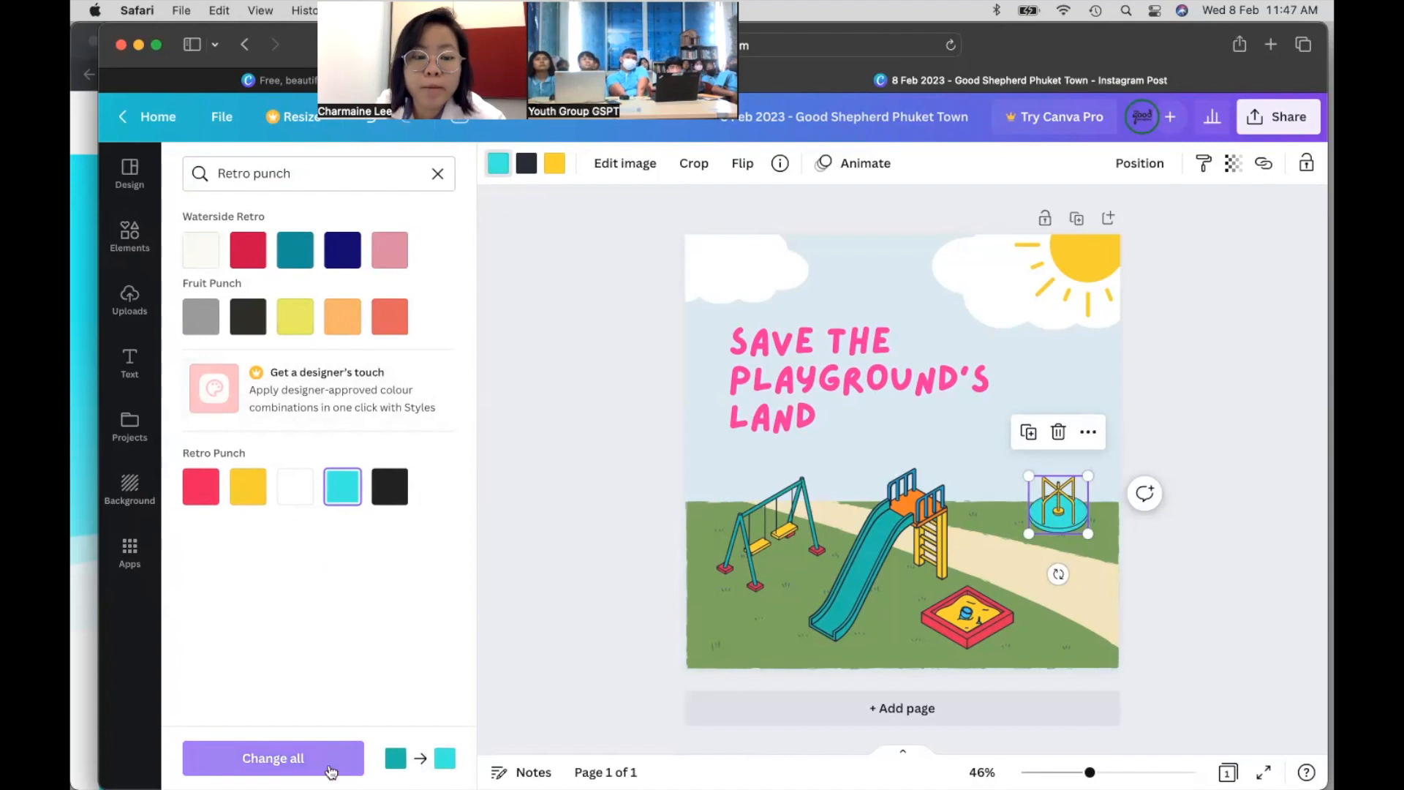
click(273, 759)
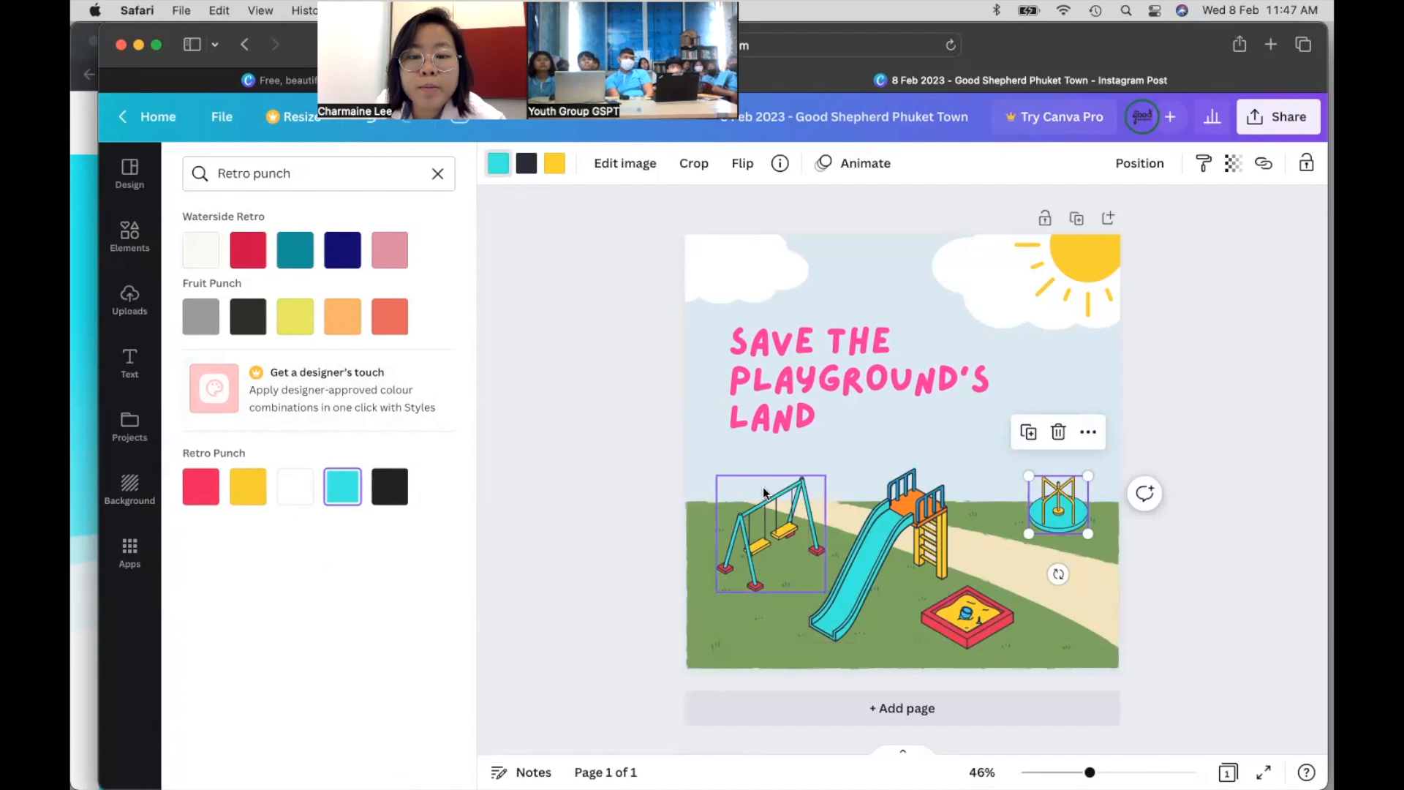
click(76, 591)
scroll(364, 636, down, 5)
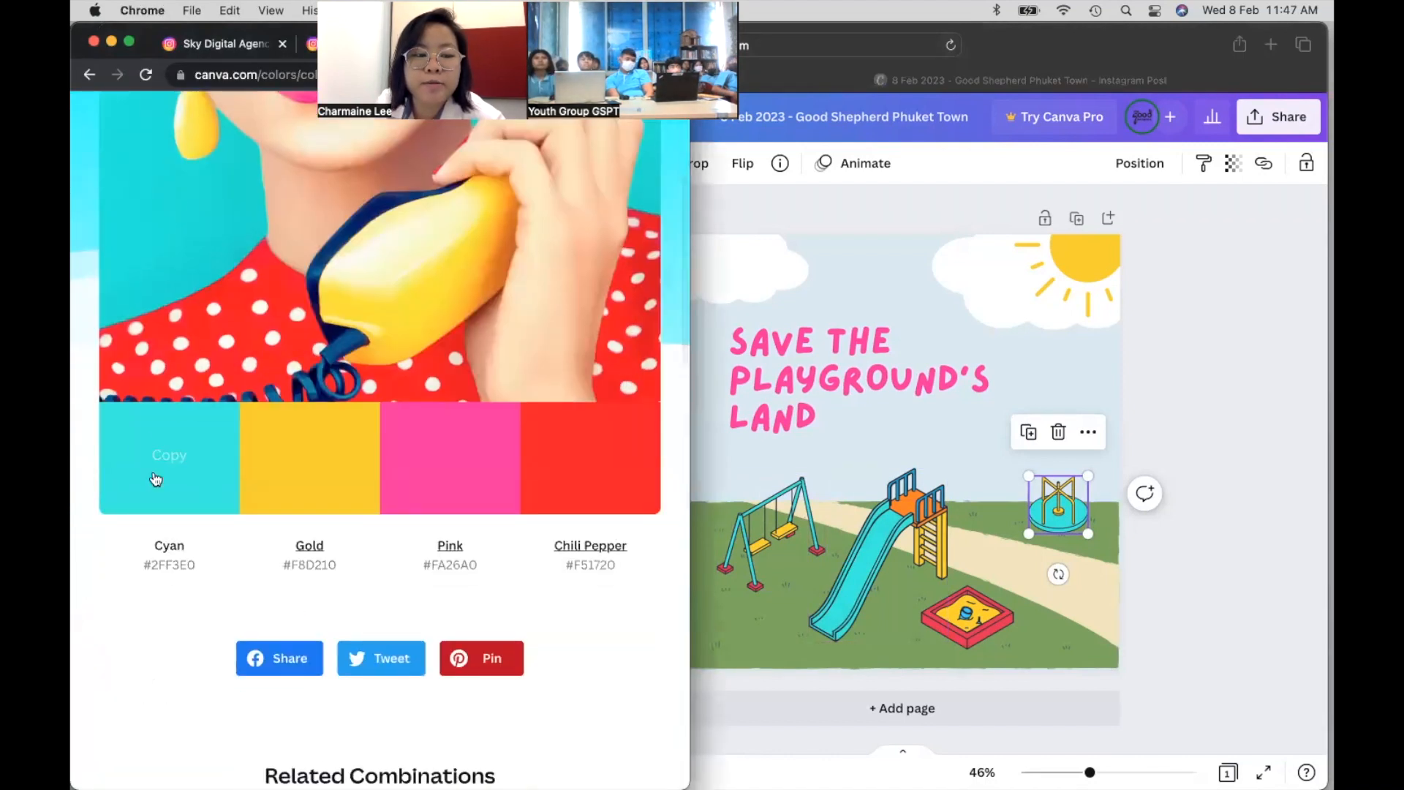
- Recolour the sandbox's red and yellow to Retro Punch red and yellow throughout the design
click(1253, 326)
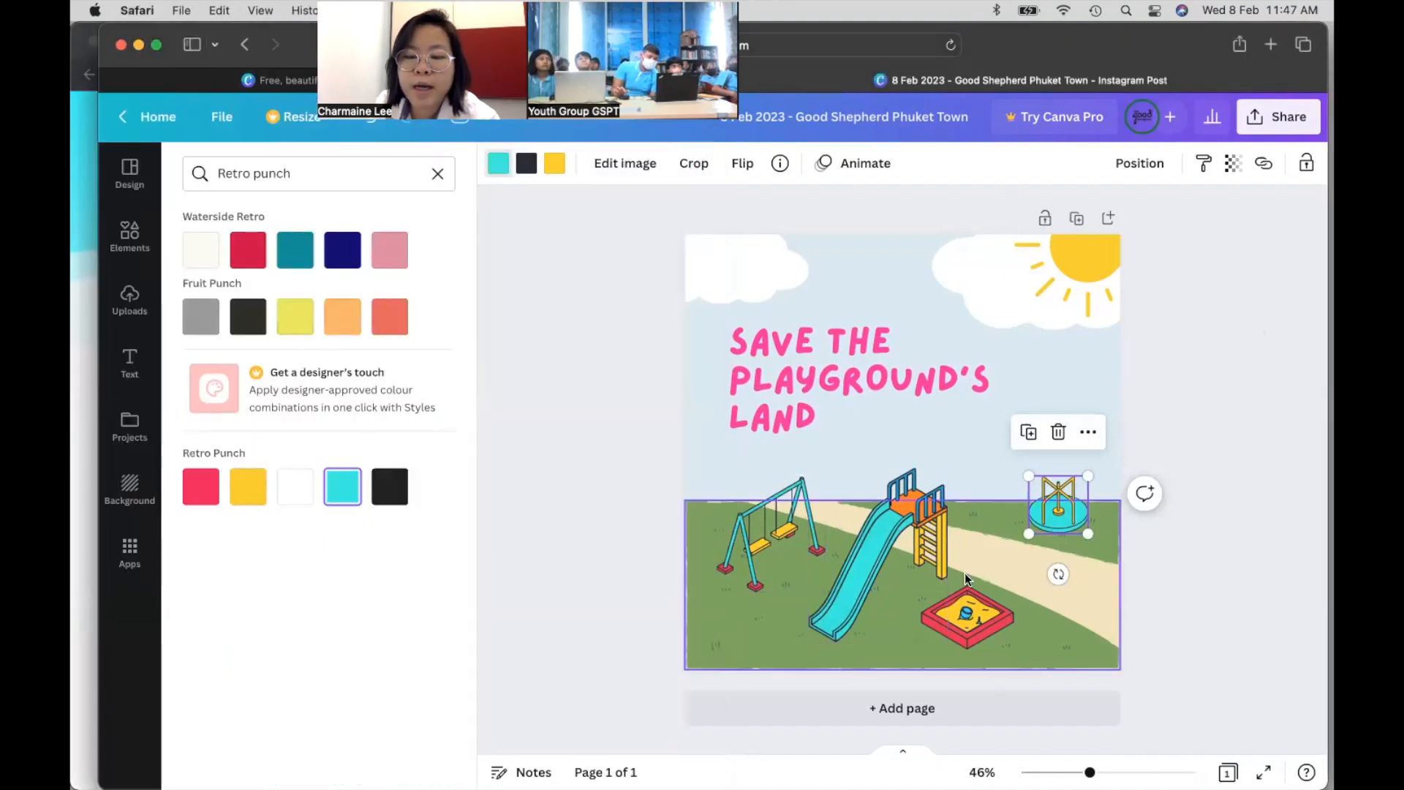
click(967, 621)
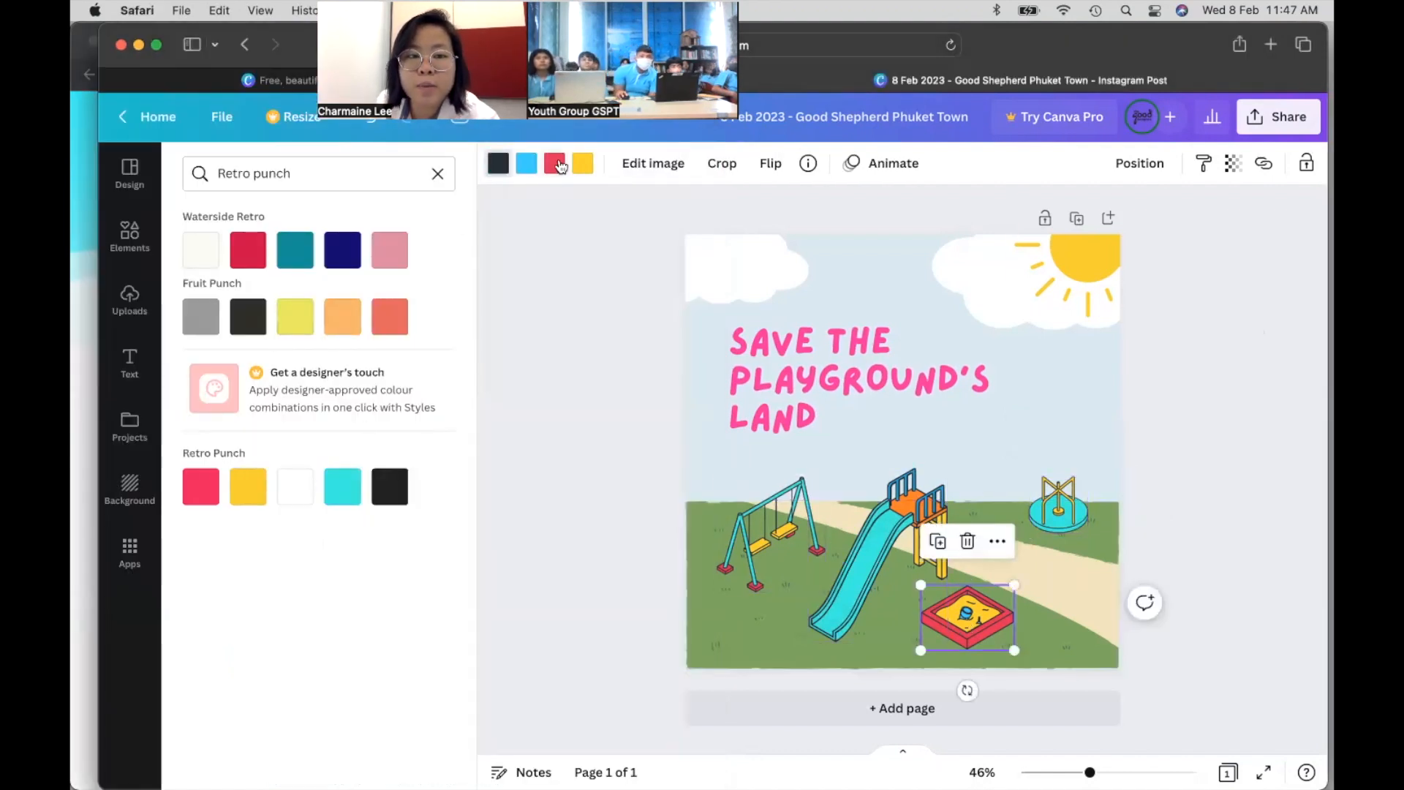
click(207, 500)
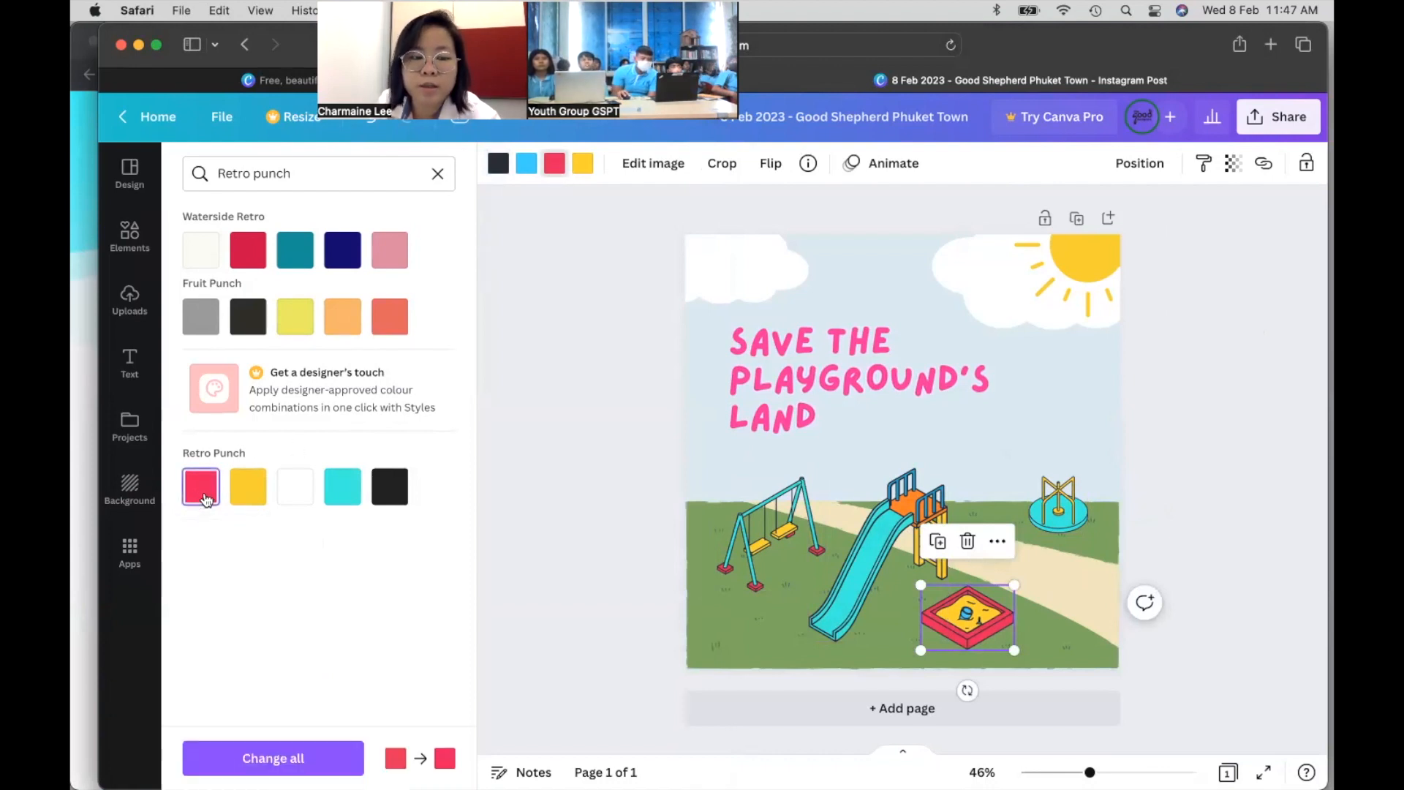
click(319, 760)
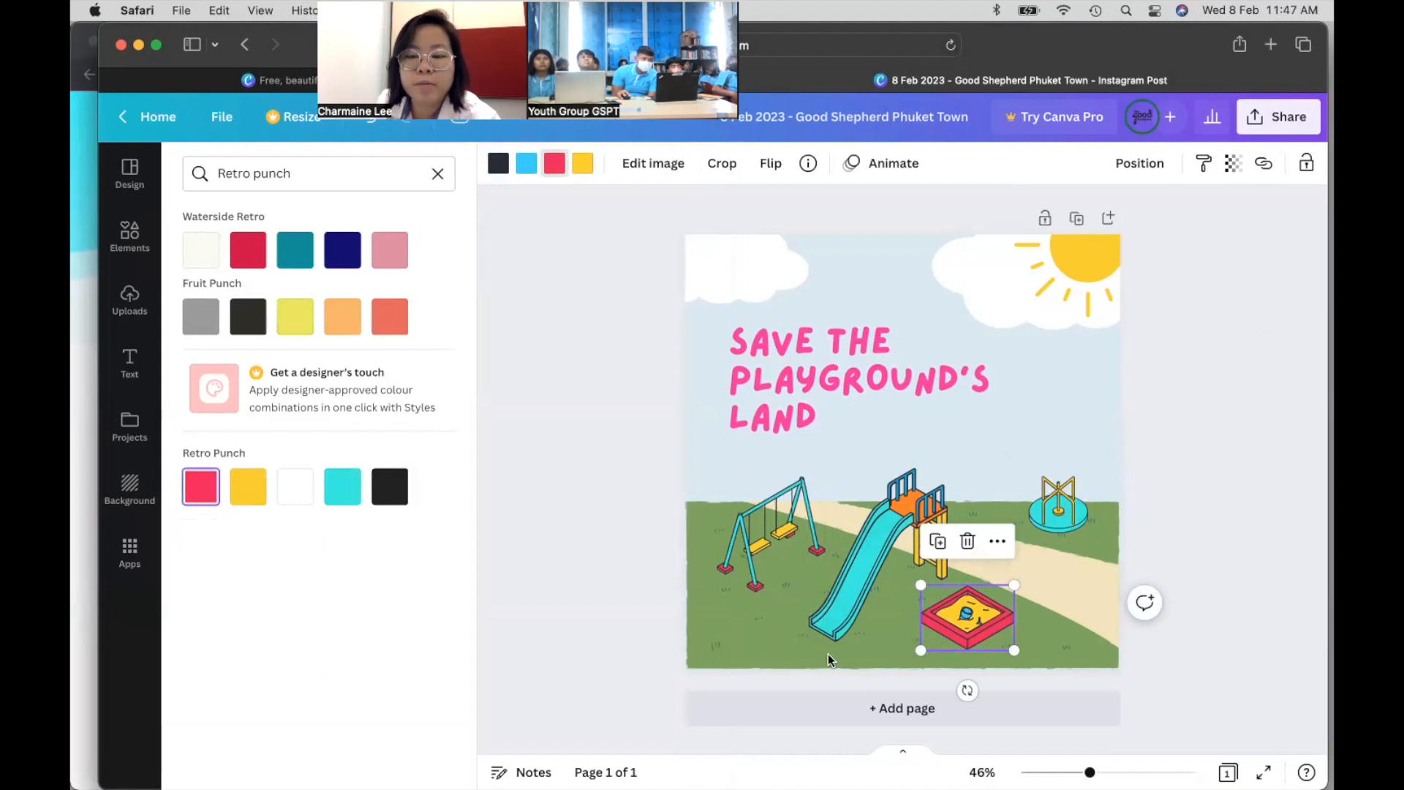
click(589, 165)
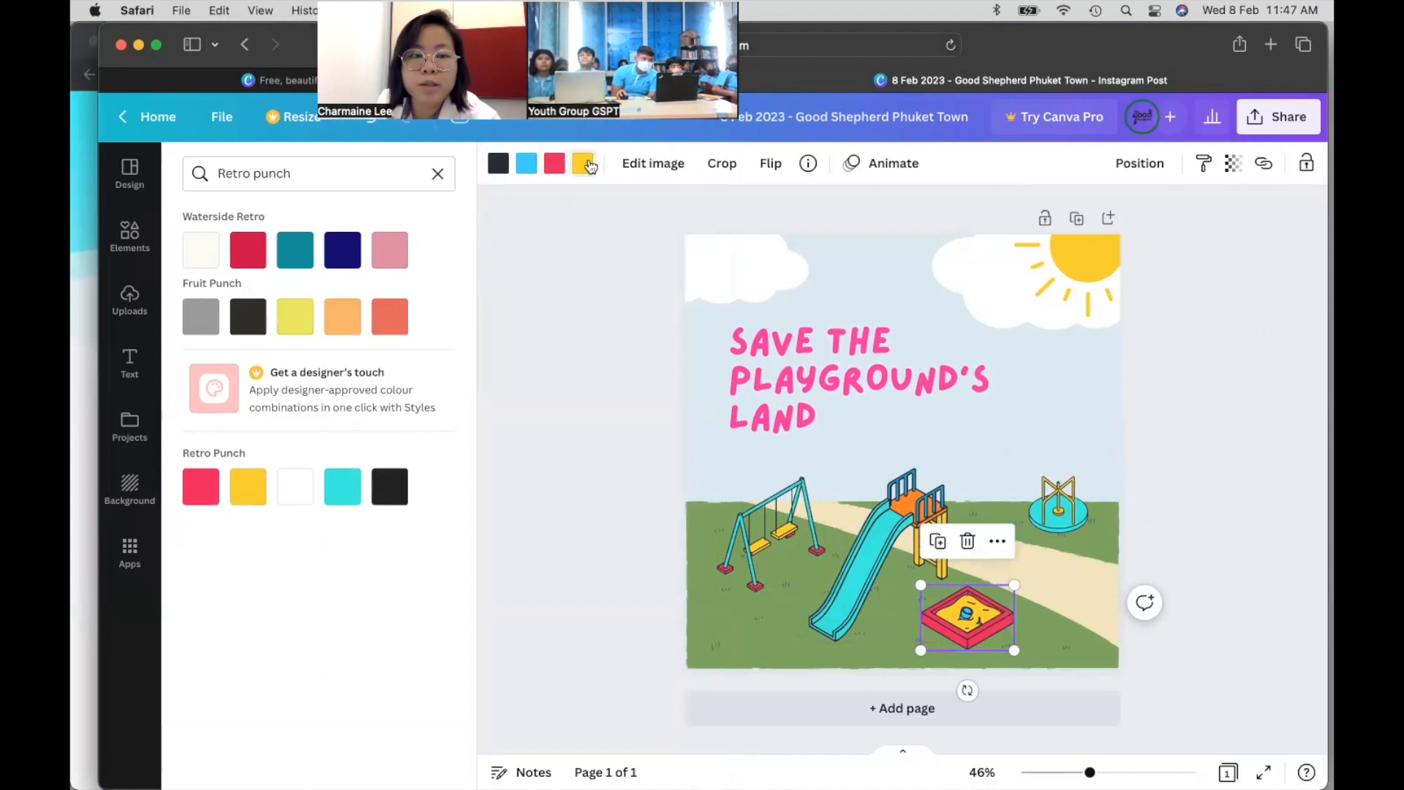
click(249, 484)
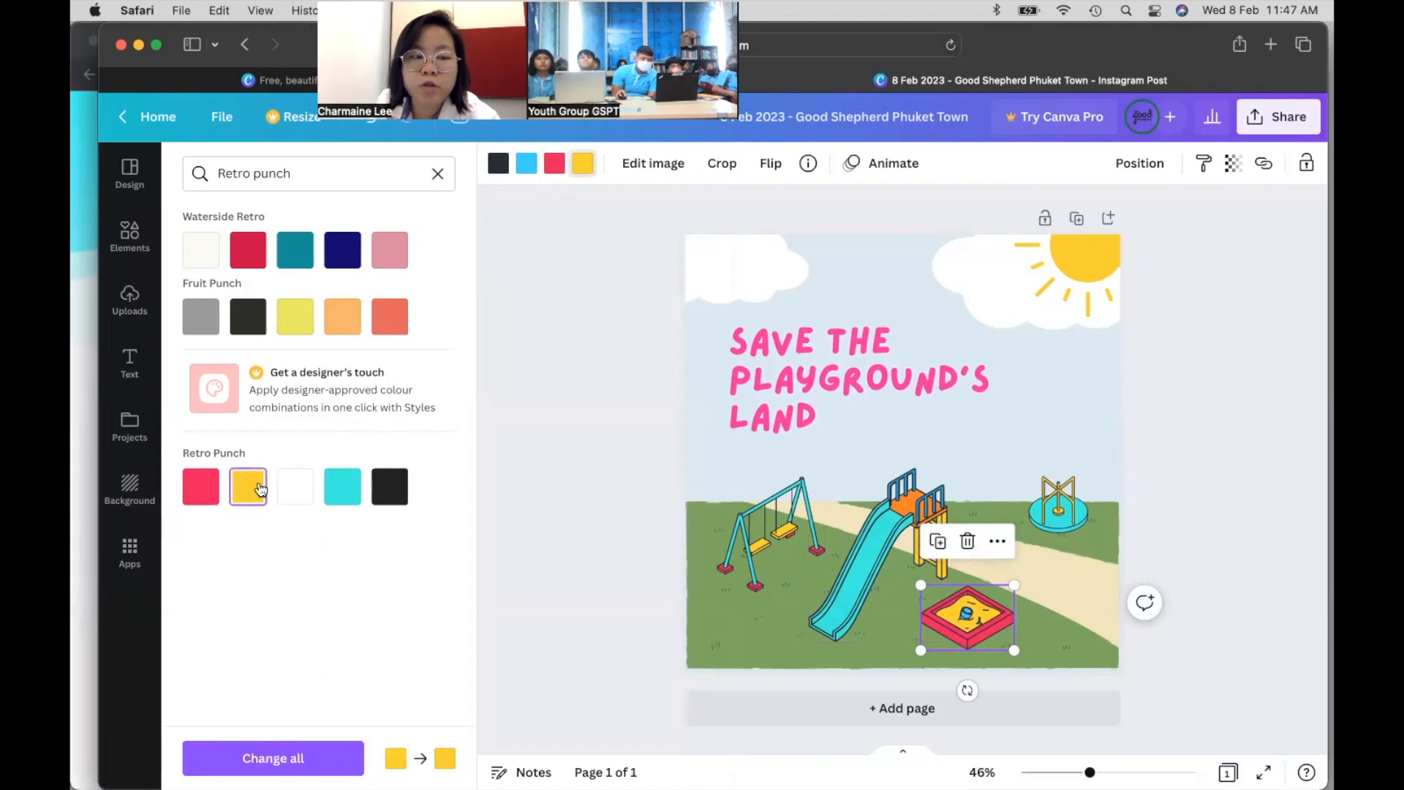
click(283, 764)
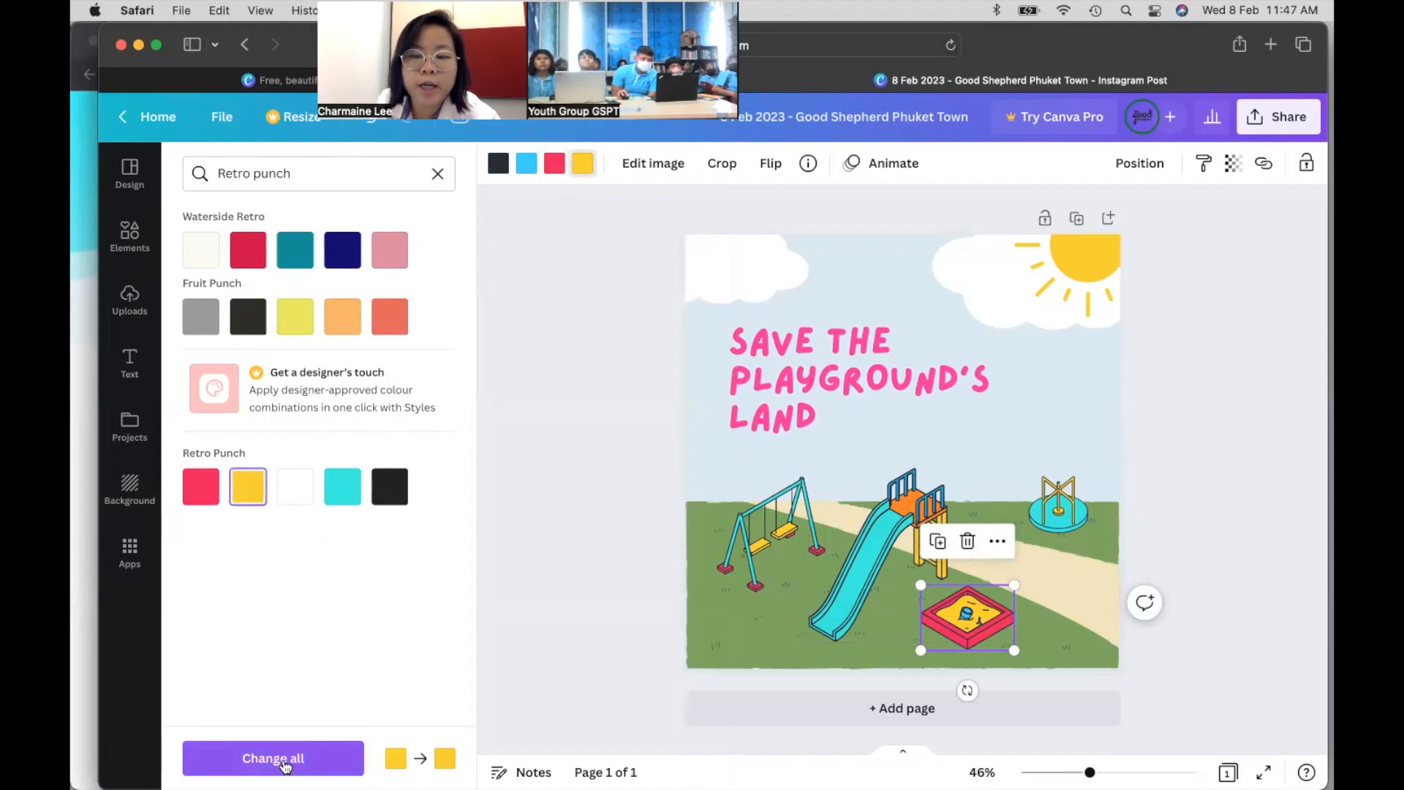
- Make the slide's blue Retro Punch cyan and its orange parts Retro Punch red
click(936, 496)
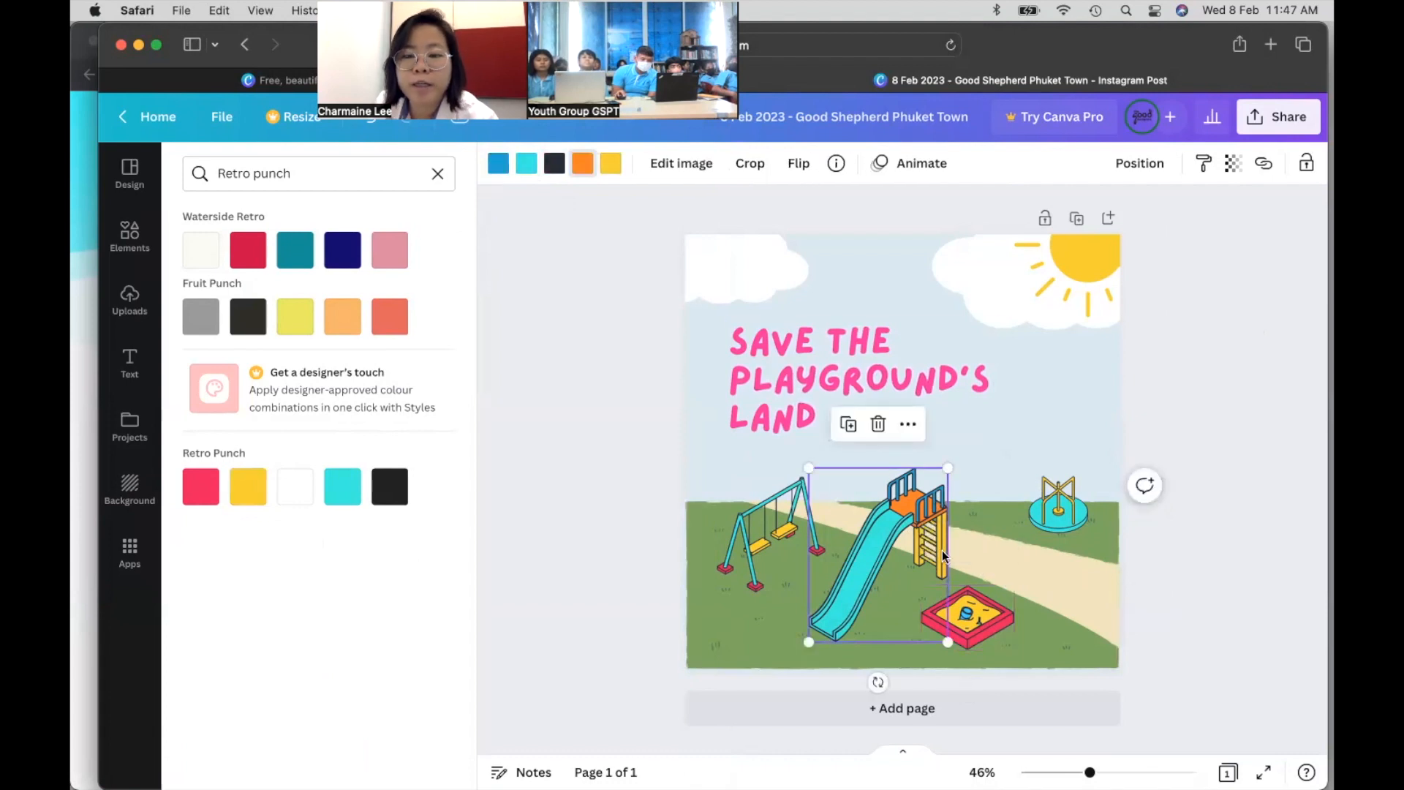
click(342, 487)
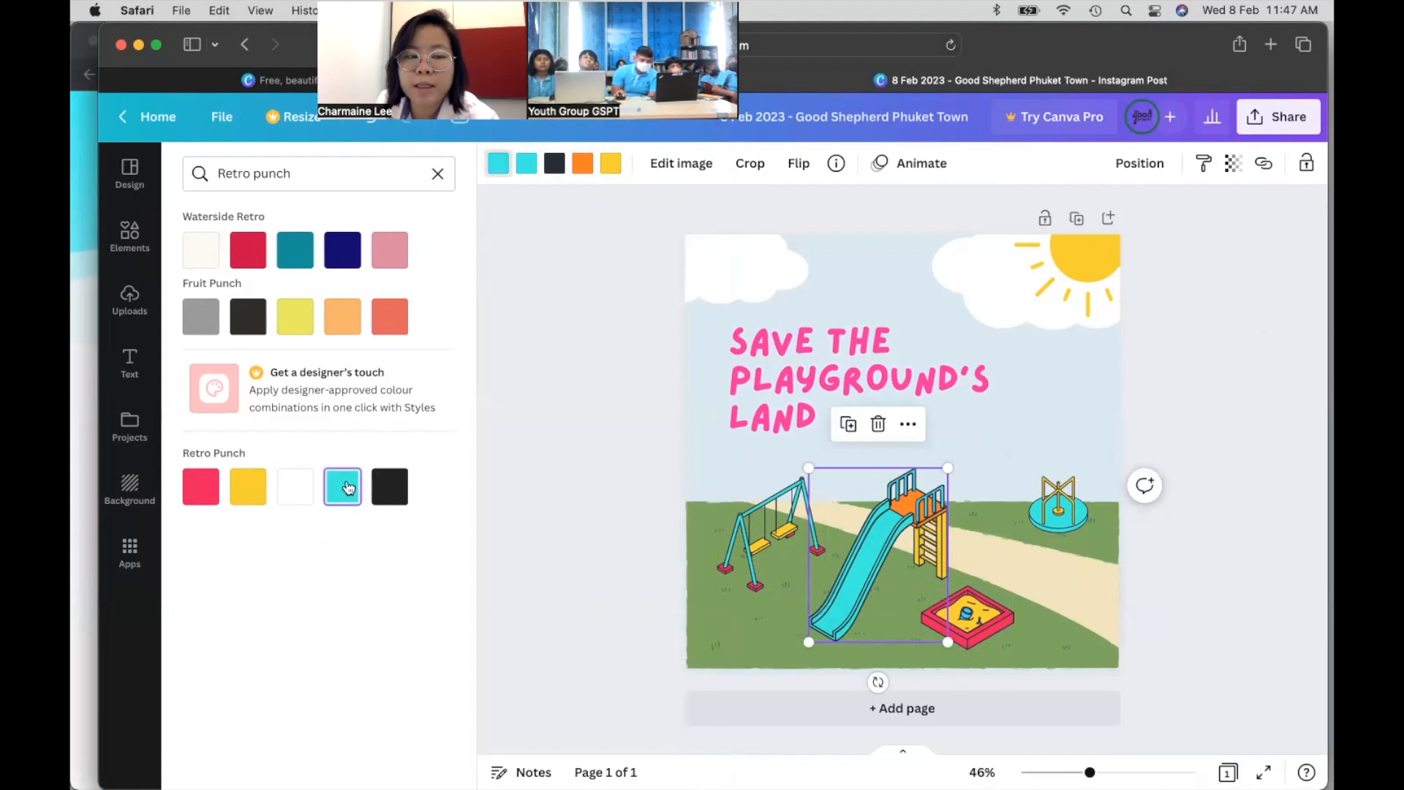
click(583, 163)
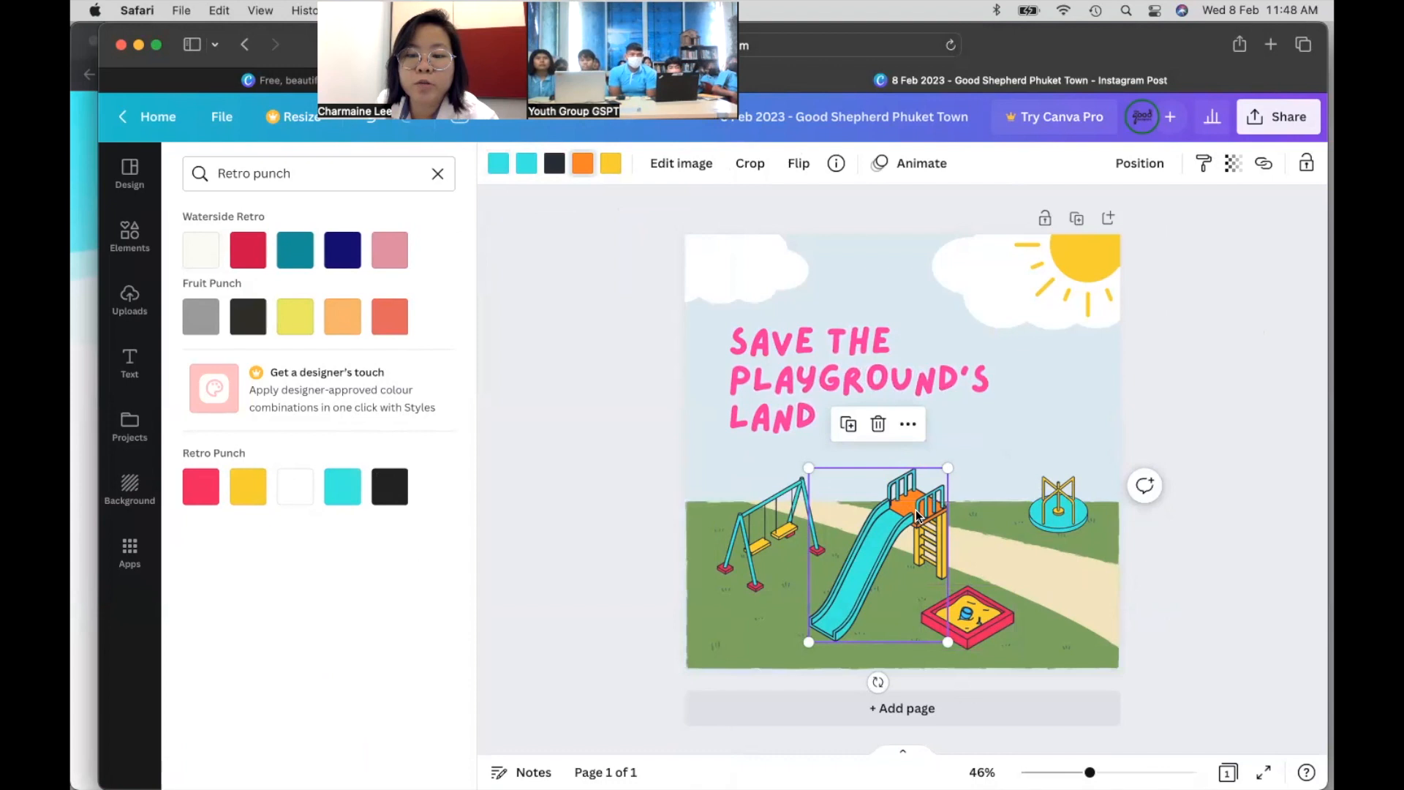
click(200, 486)
click(1211, 394)
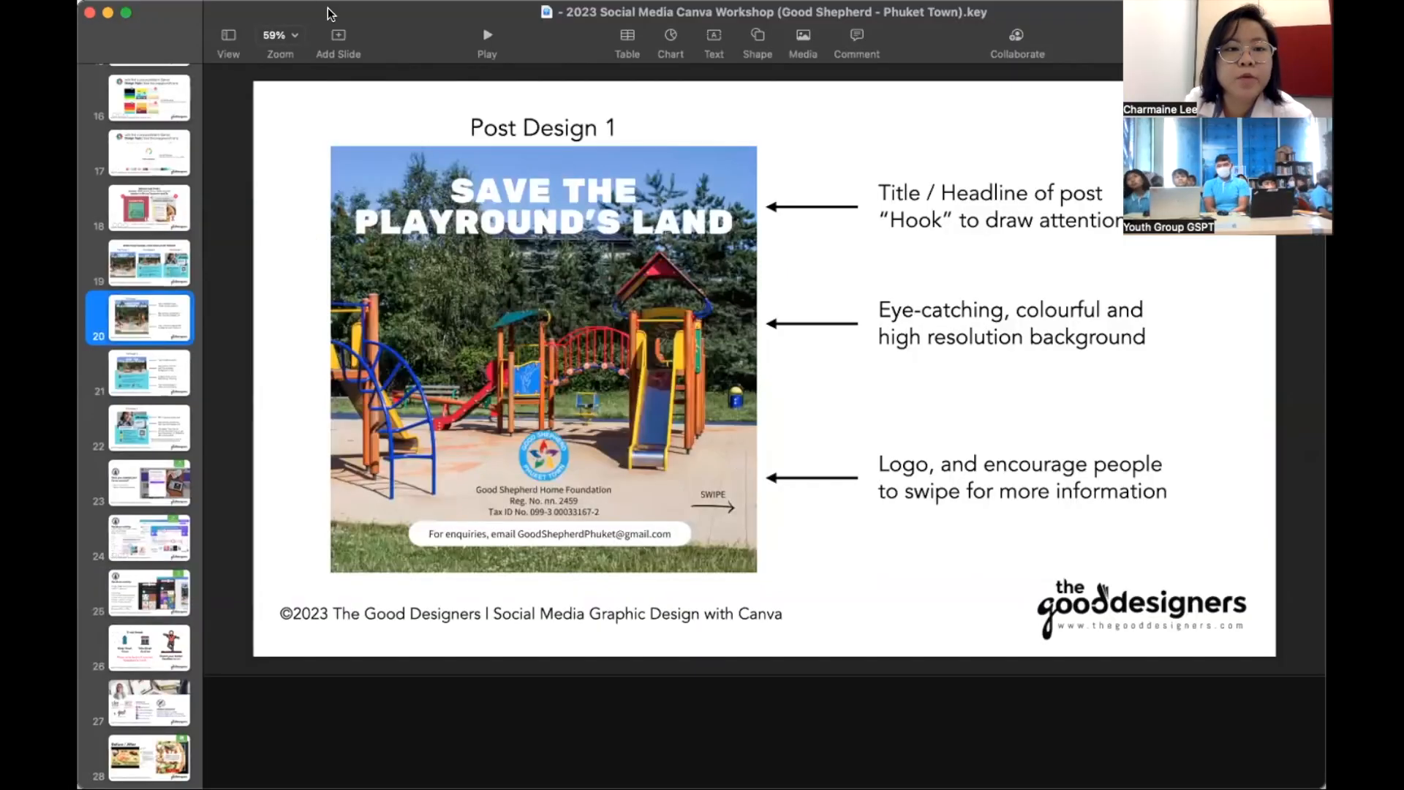
- Present the Post Design 1 slide full screen, then nudge the Canva logo into the bottom-right corner
click(484, 37)
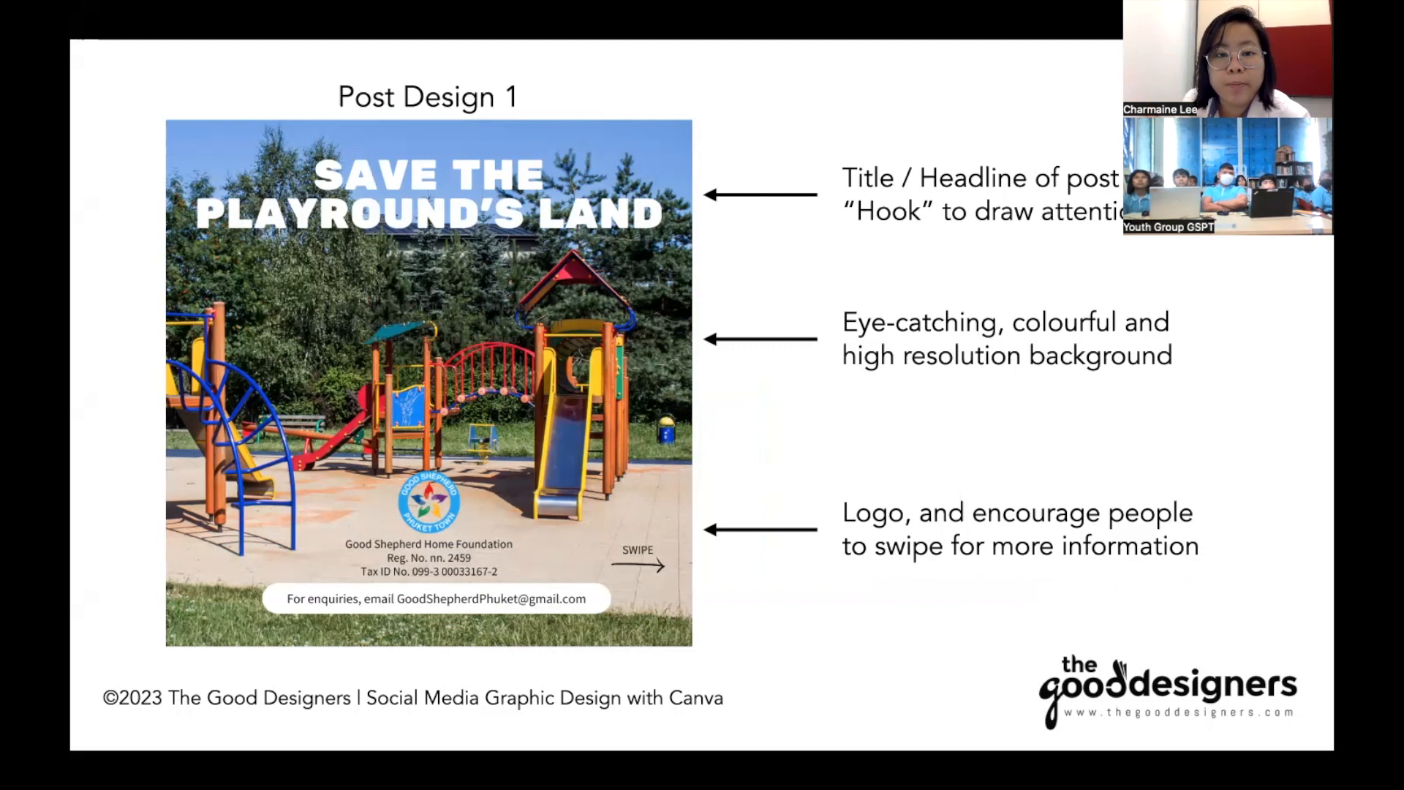
key(Escape)
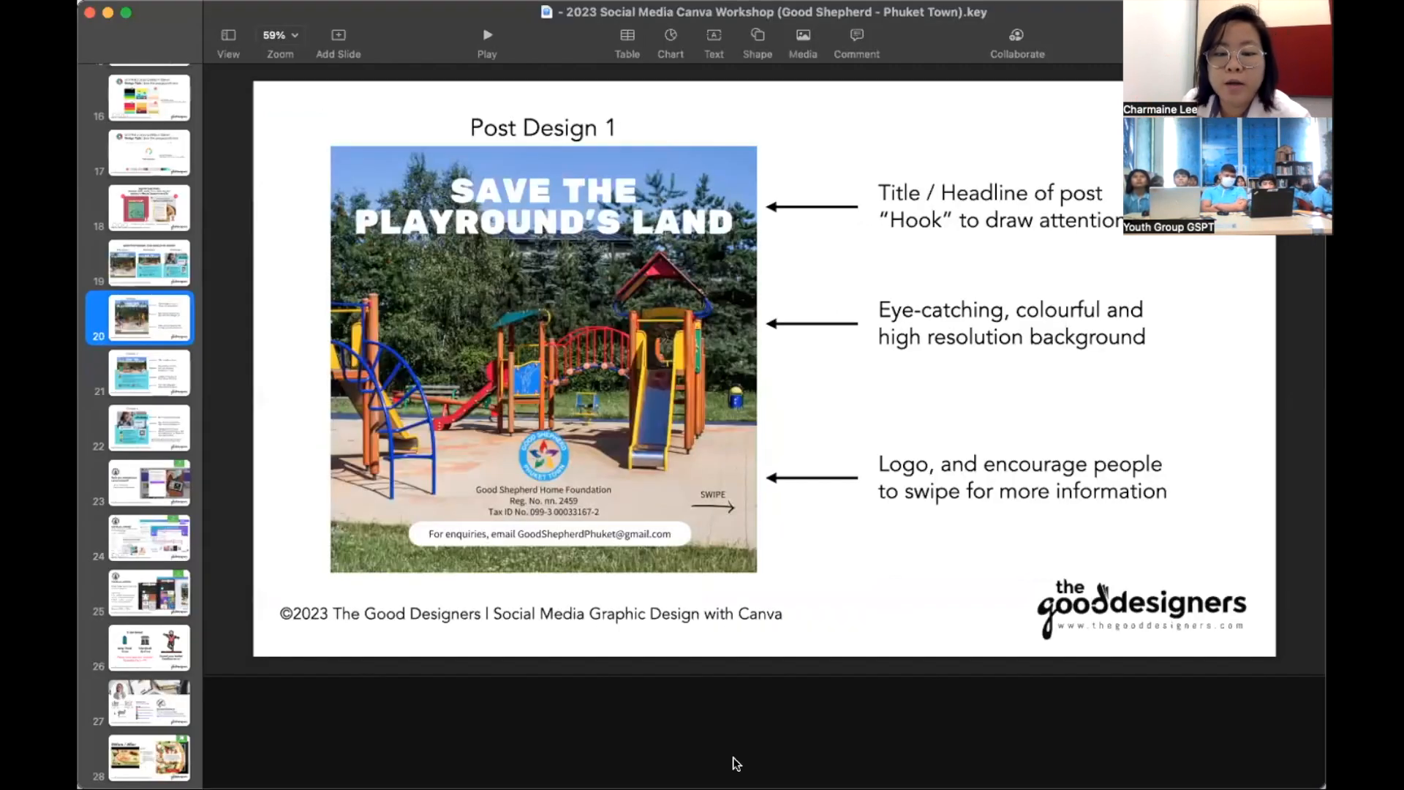
click(784, 712)
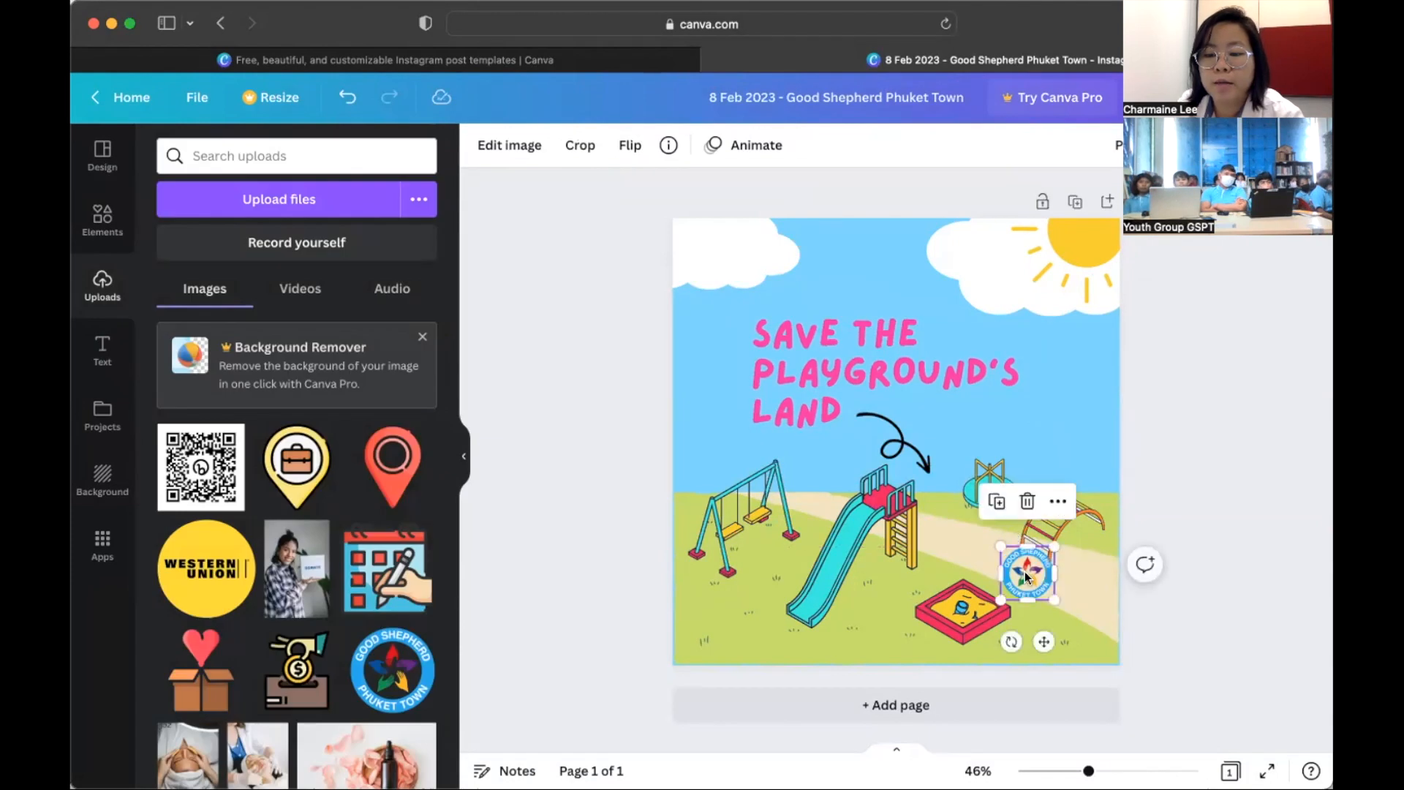
drag(1041, 582, 1078, 636)
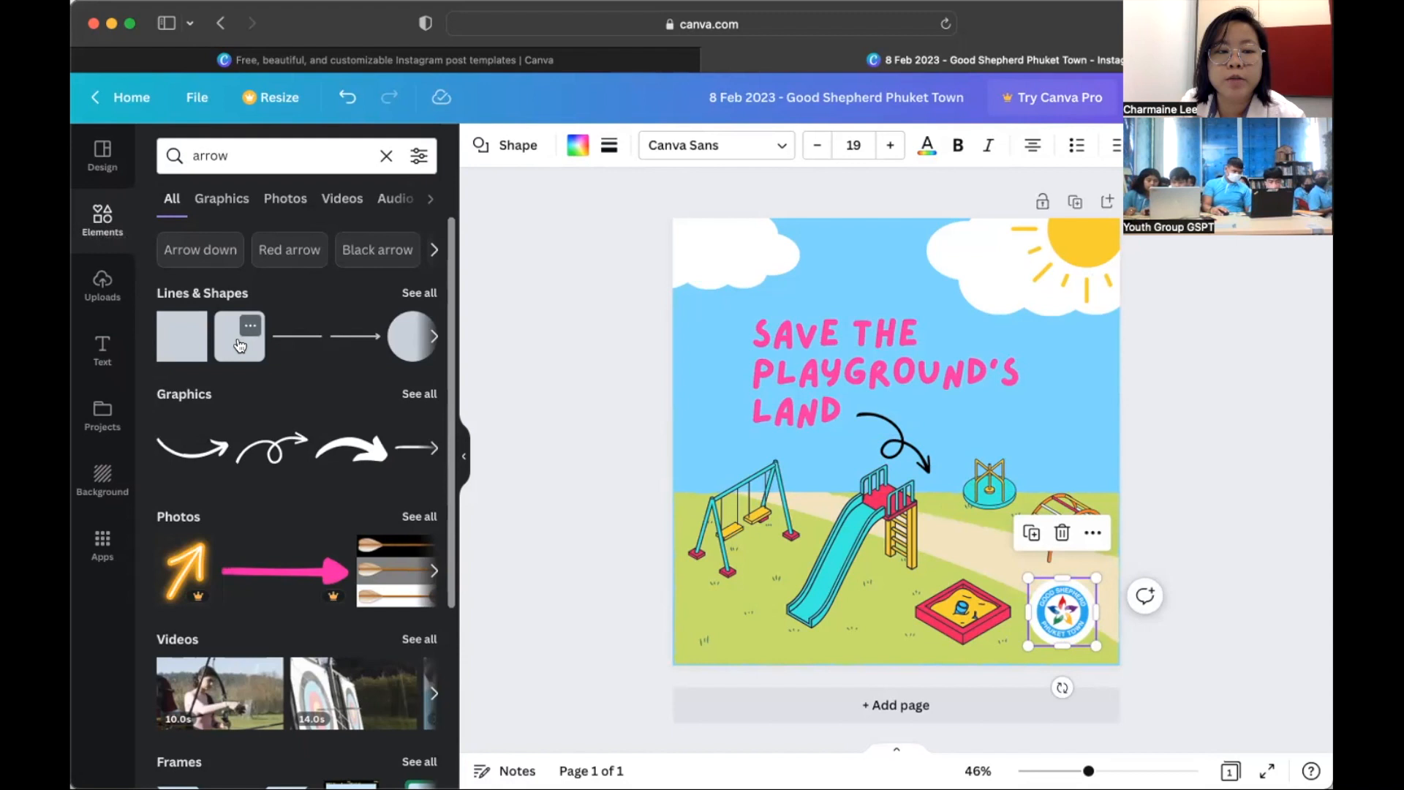
- Browse the full Lines & Shapes collection, then add a heading reading 'For enquiries'
click(418, 292)
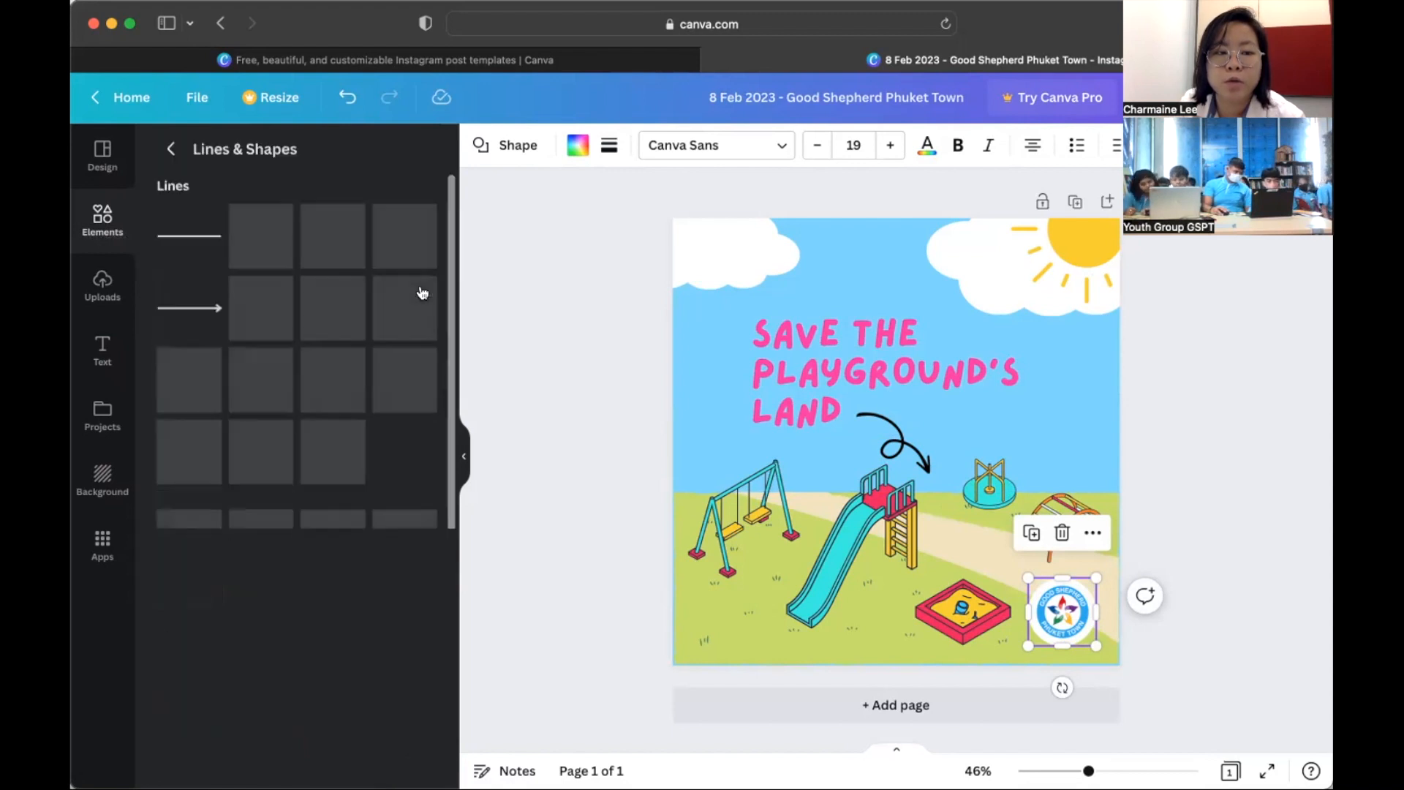
scroll(274, 504, down, 5)
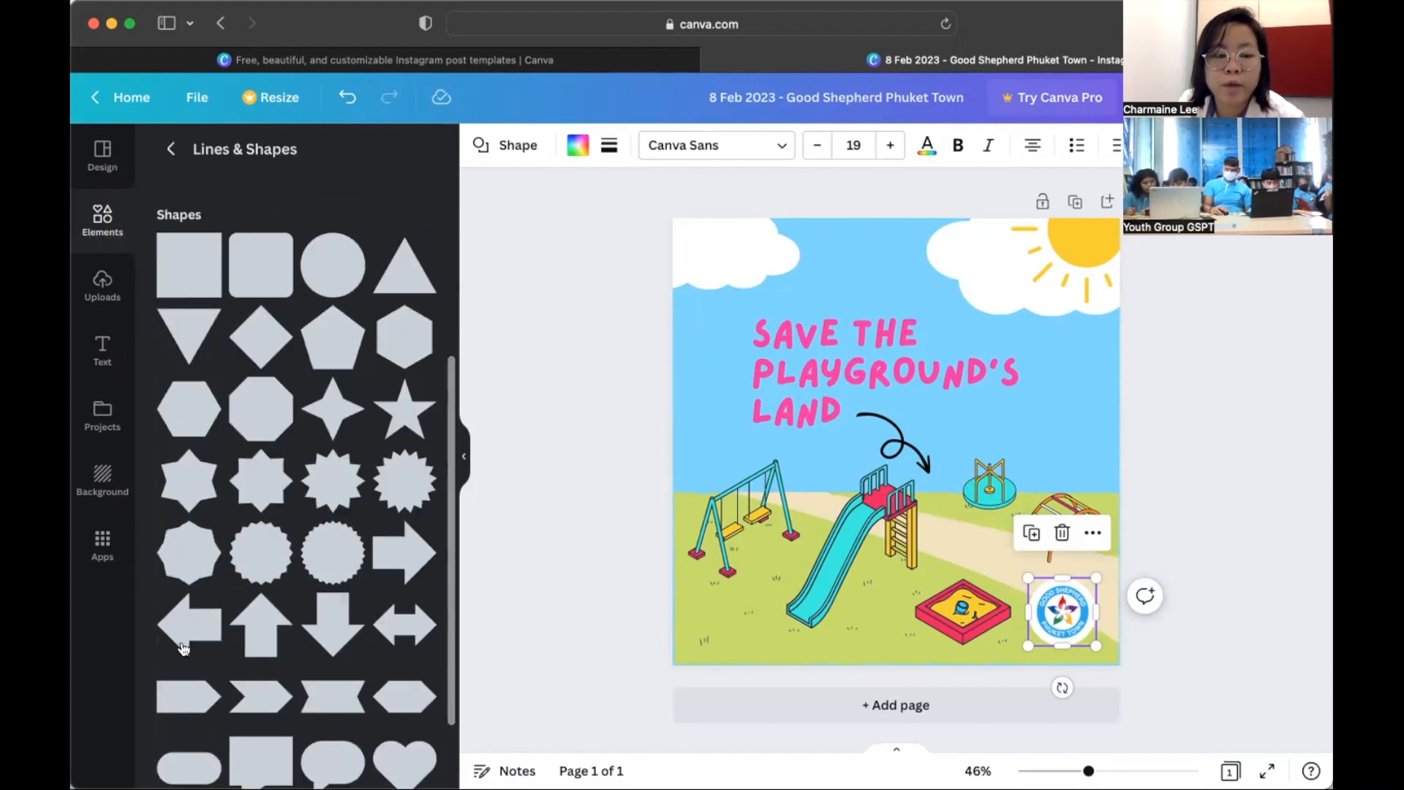
scroll(283, 585, down, 5)
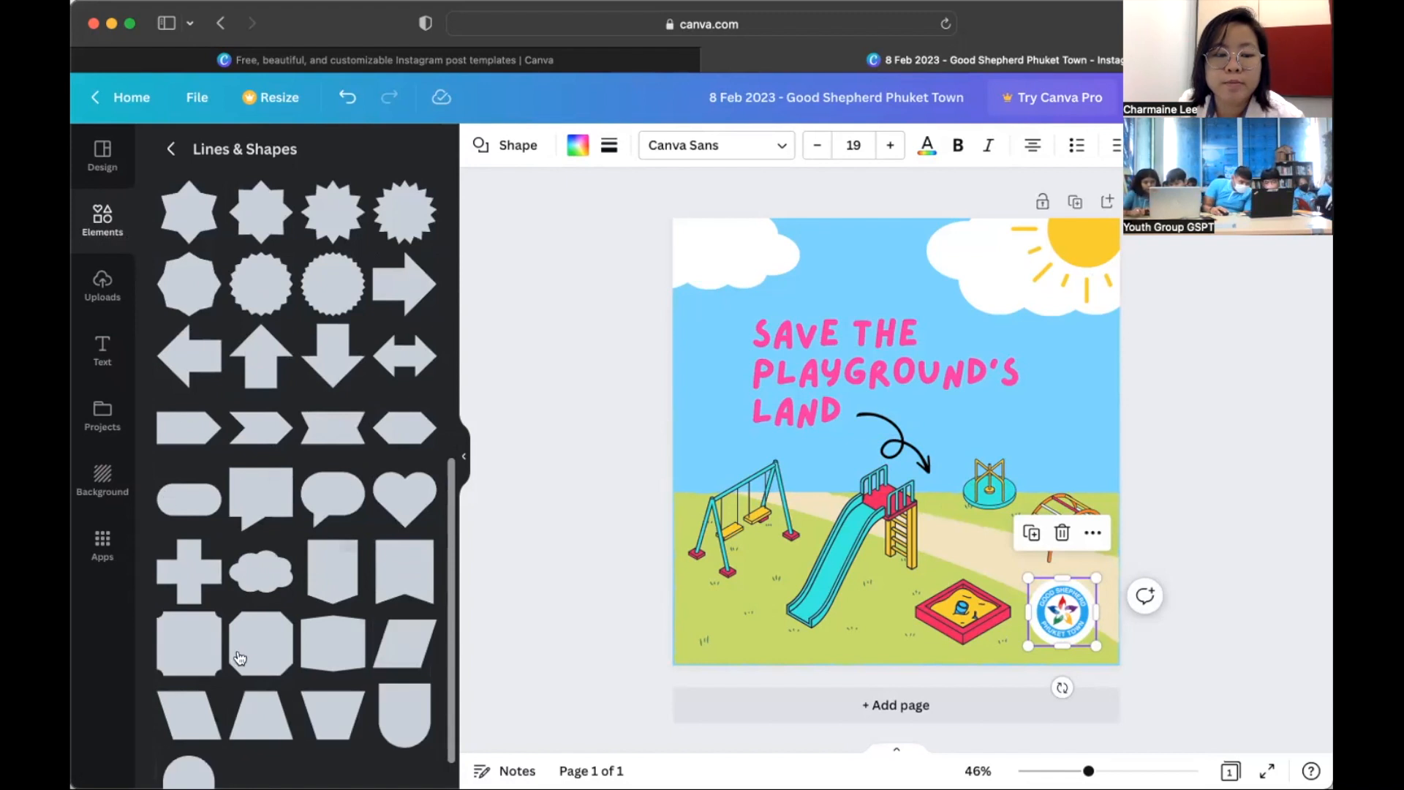
text(tFor enquir)
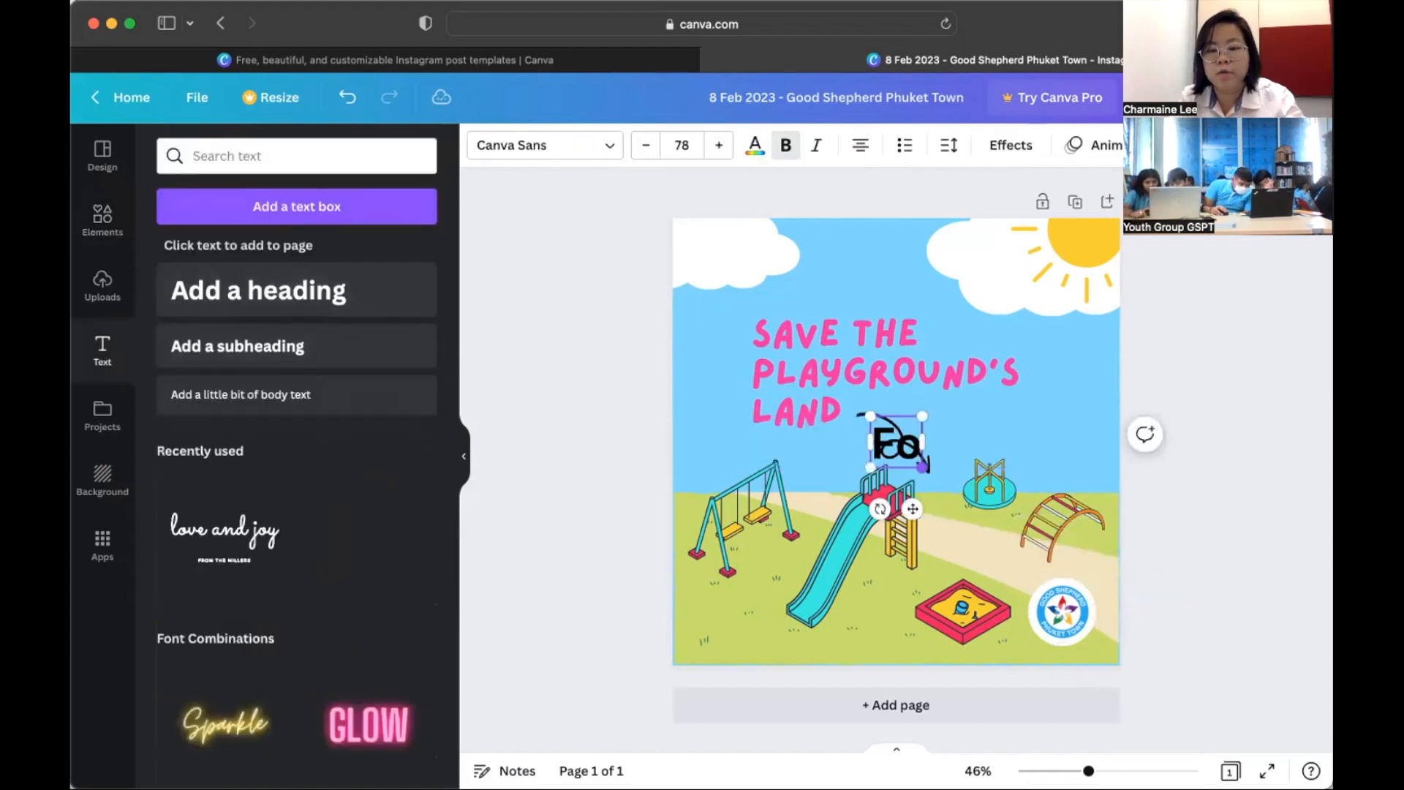
text(ies)
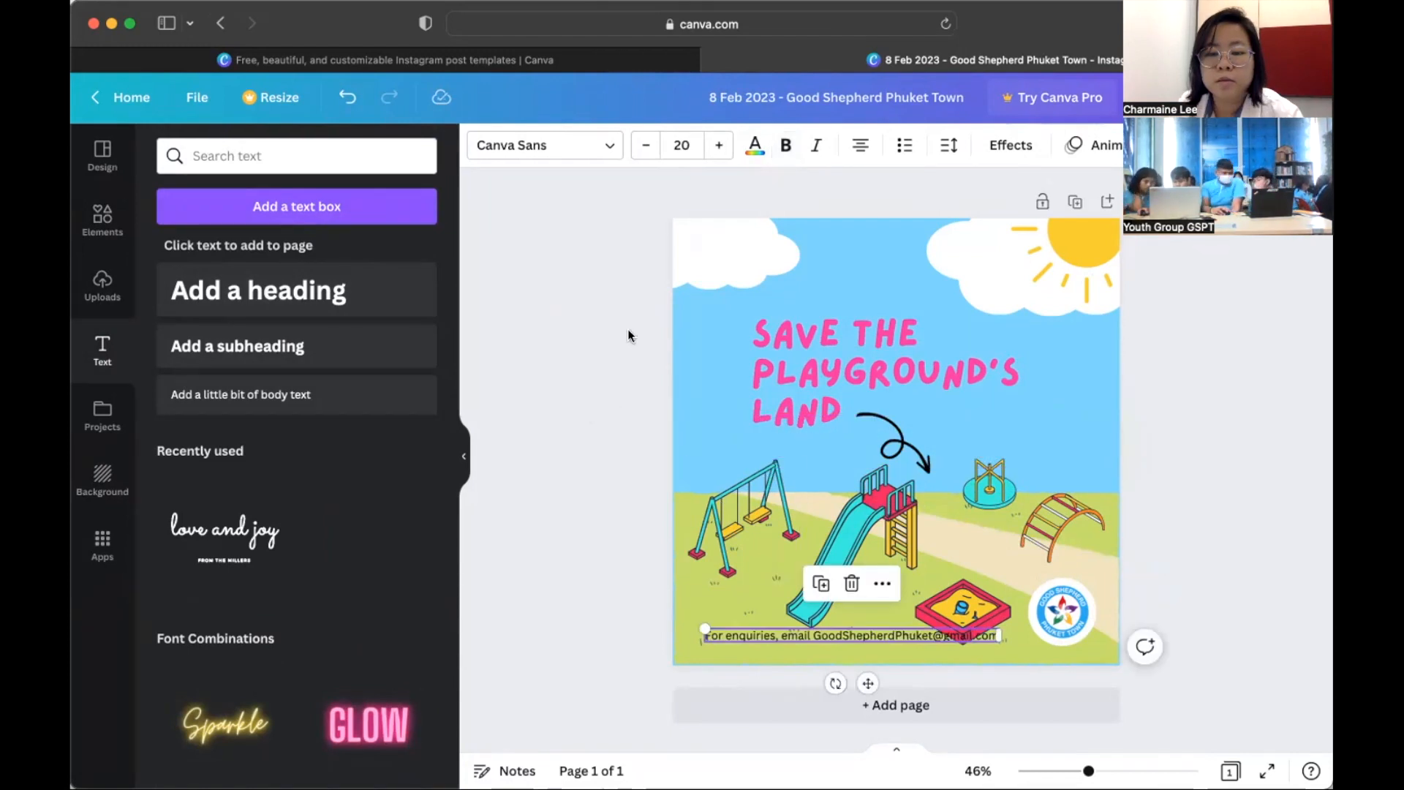
- Finish the contact line, then shift the playground items, arrow and logo up and right together
click(1274, 456)
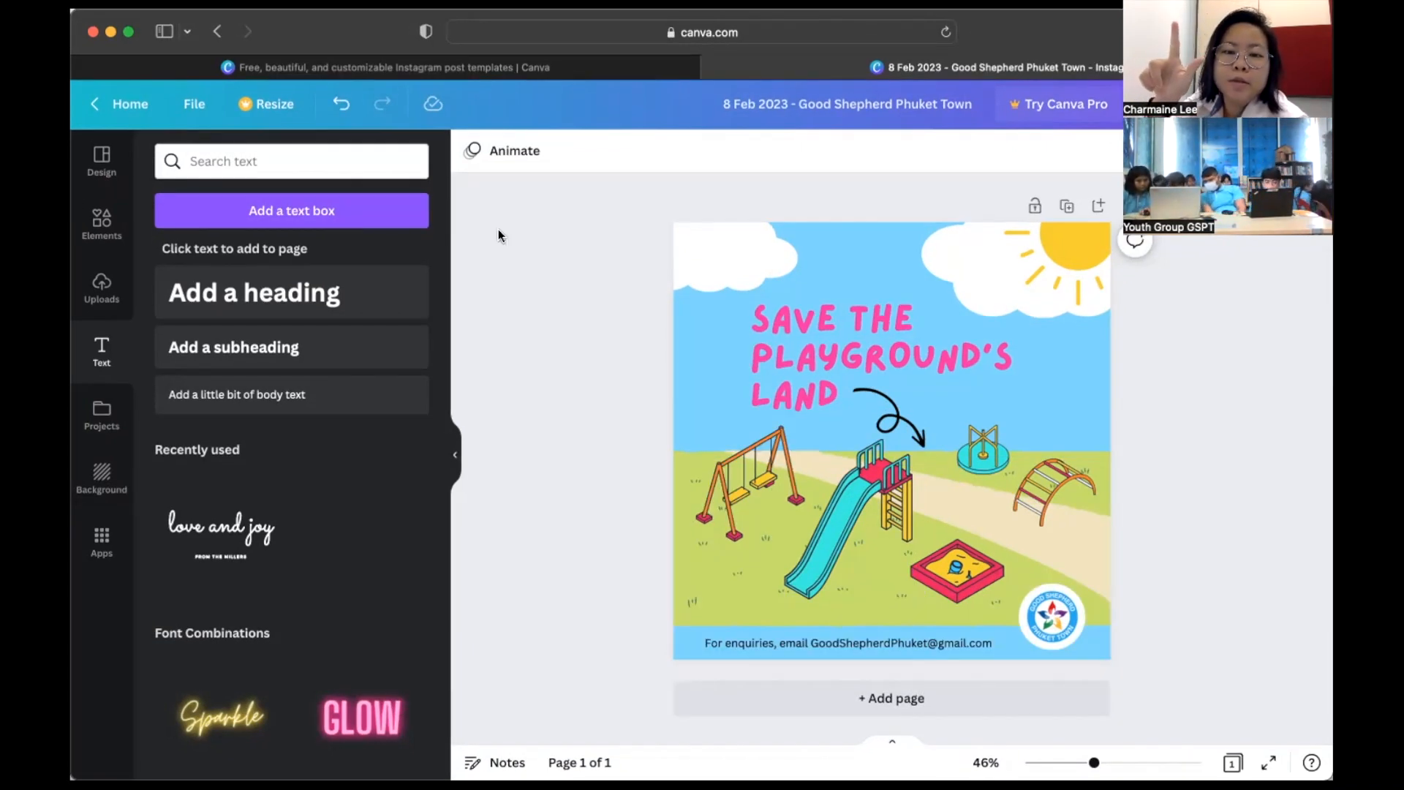
drag(612, 456, 1126, 618)
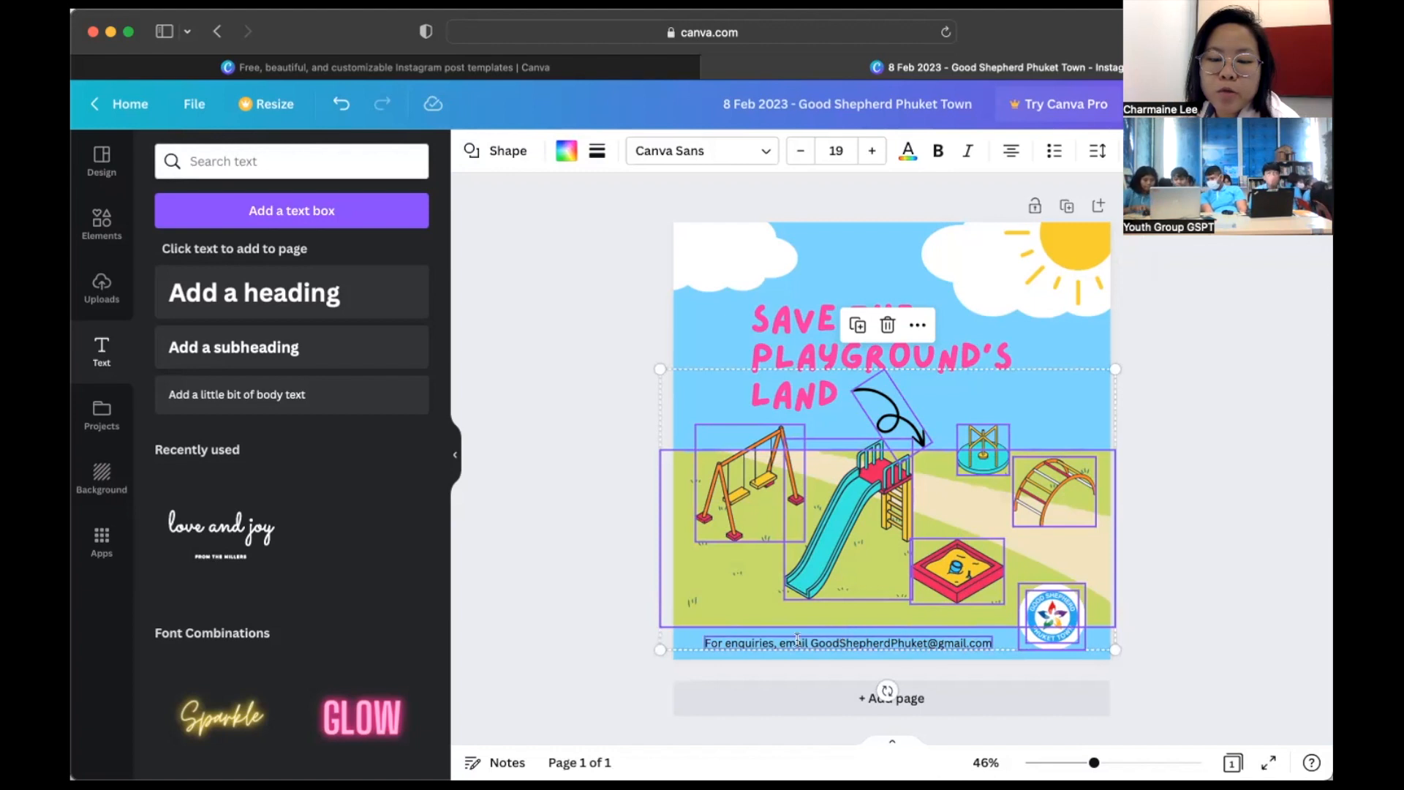
drag(1044, 569, 1076, 505)
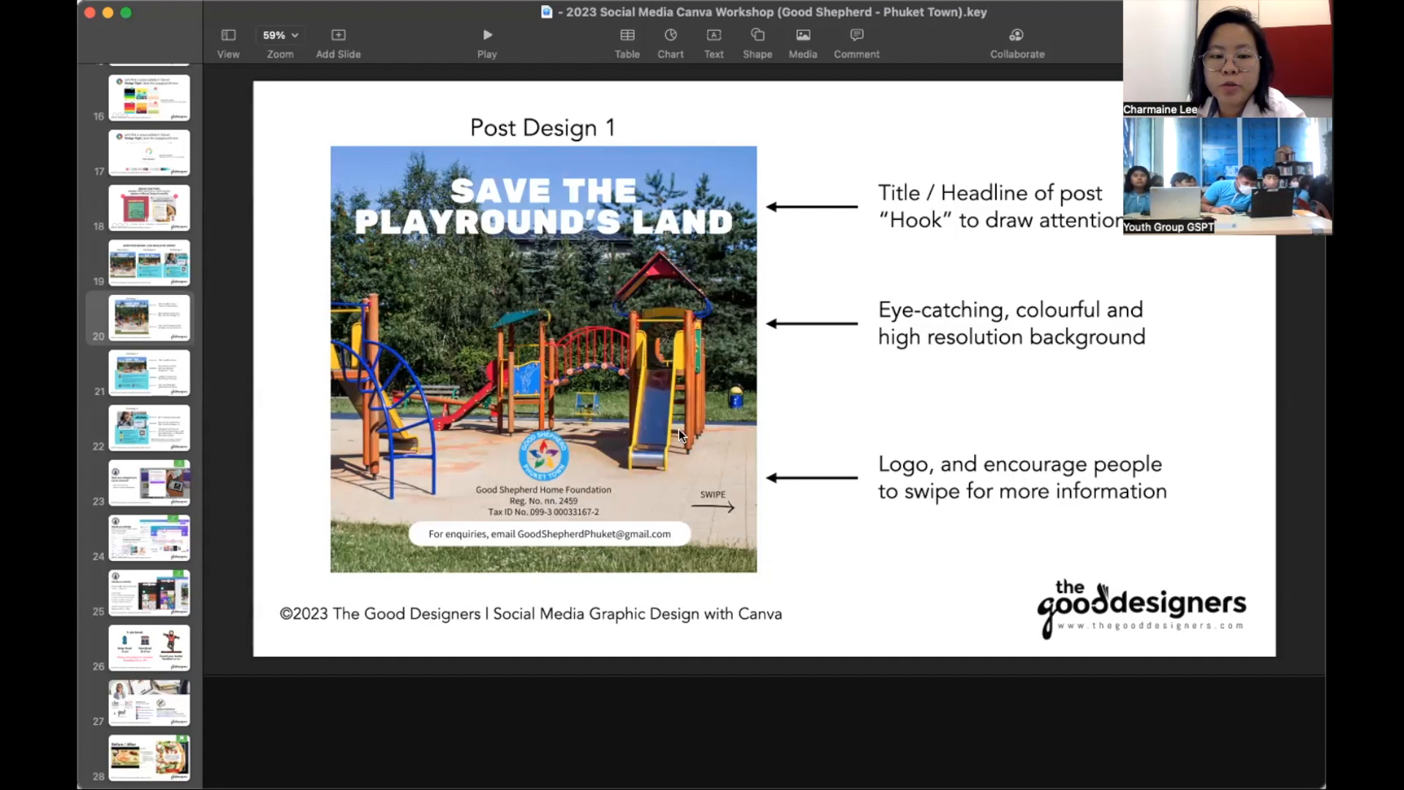
key(super+Tab)
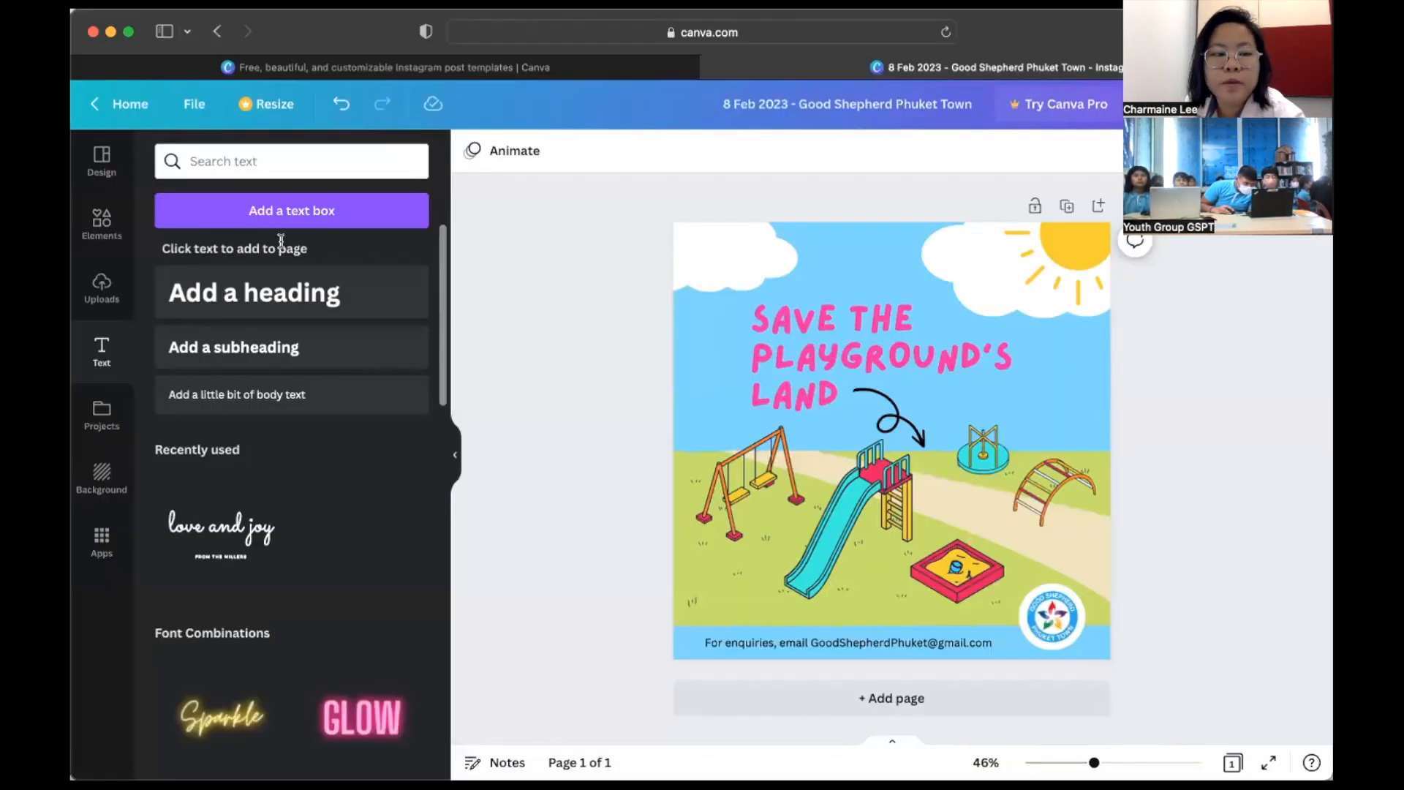
click(96, 217)
- Search elements for 'arrow' and place a small straight black arrow beside the climbing frame
click(234, 162)
text(arrow)
key(Return)
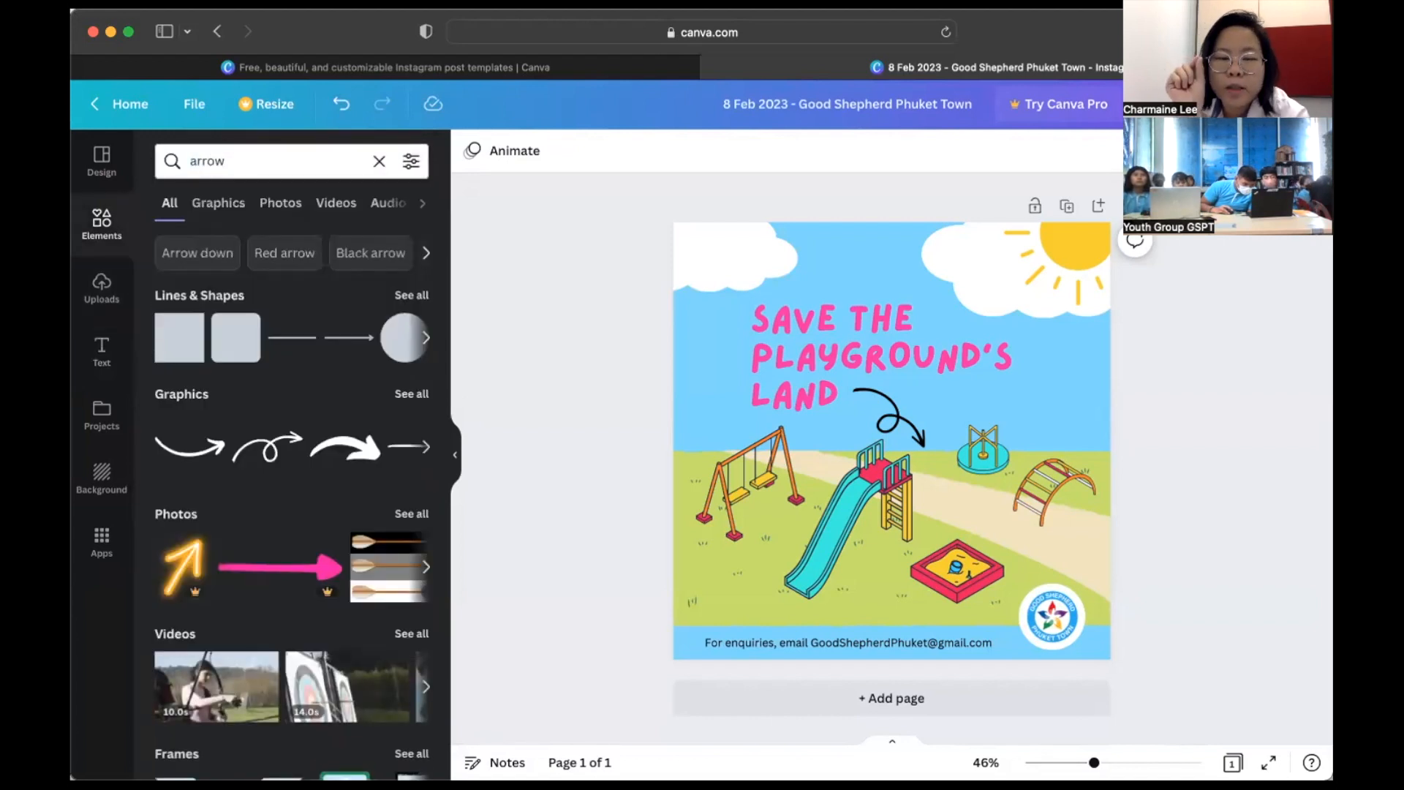
click(400, 396)
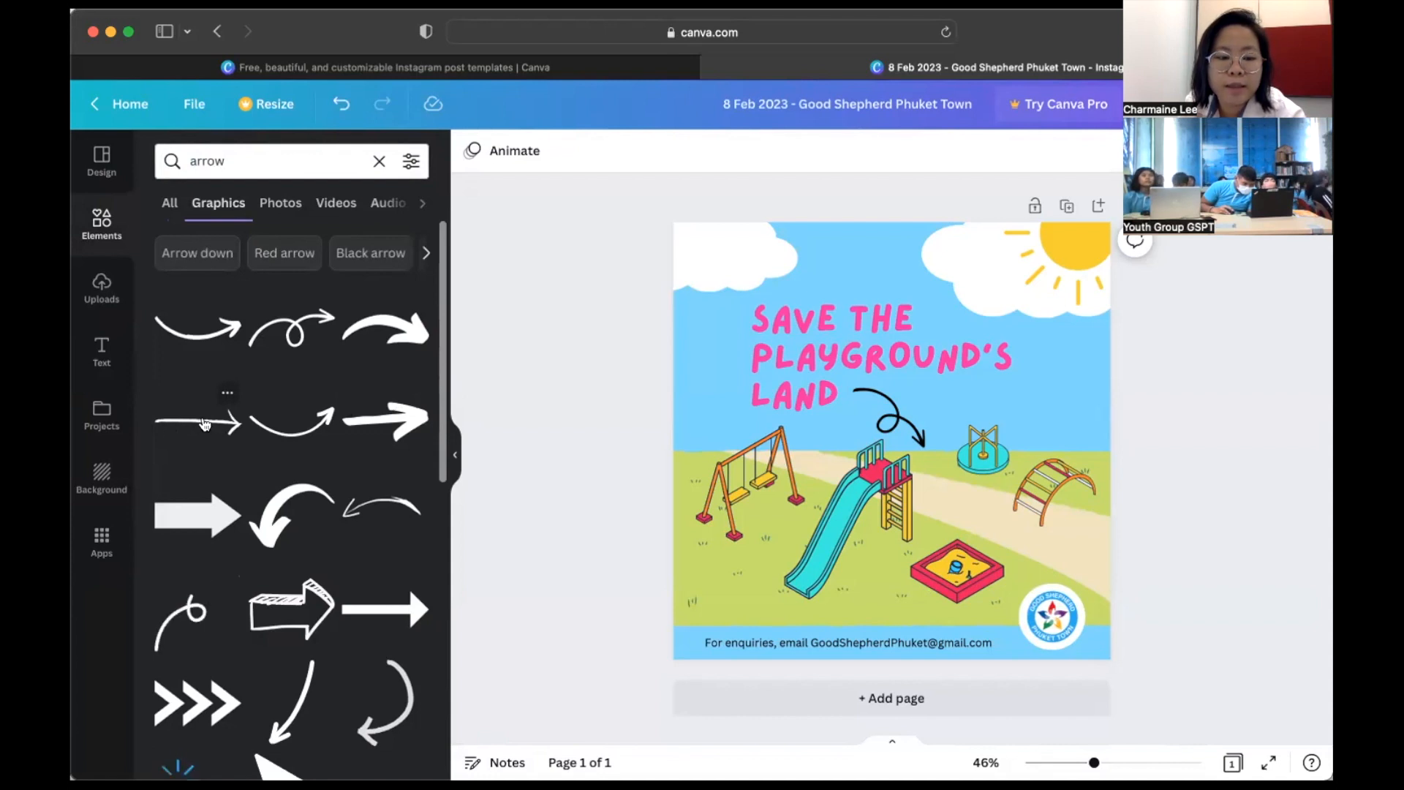
scroll(295, 500, down, 6)
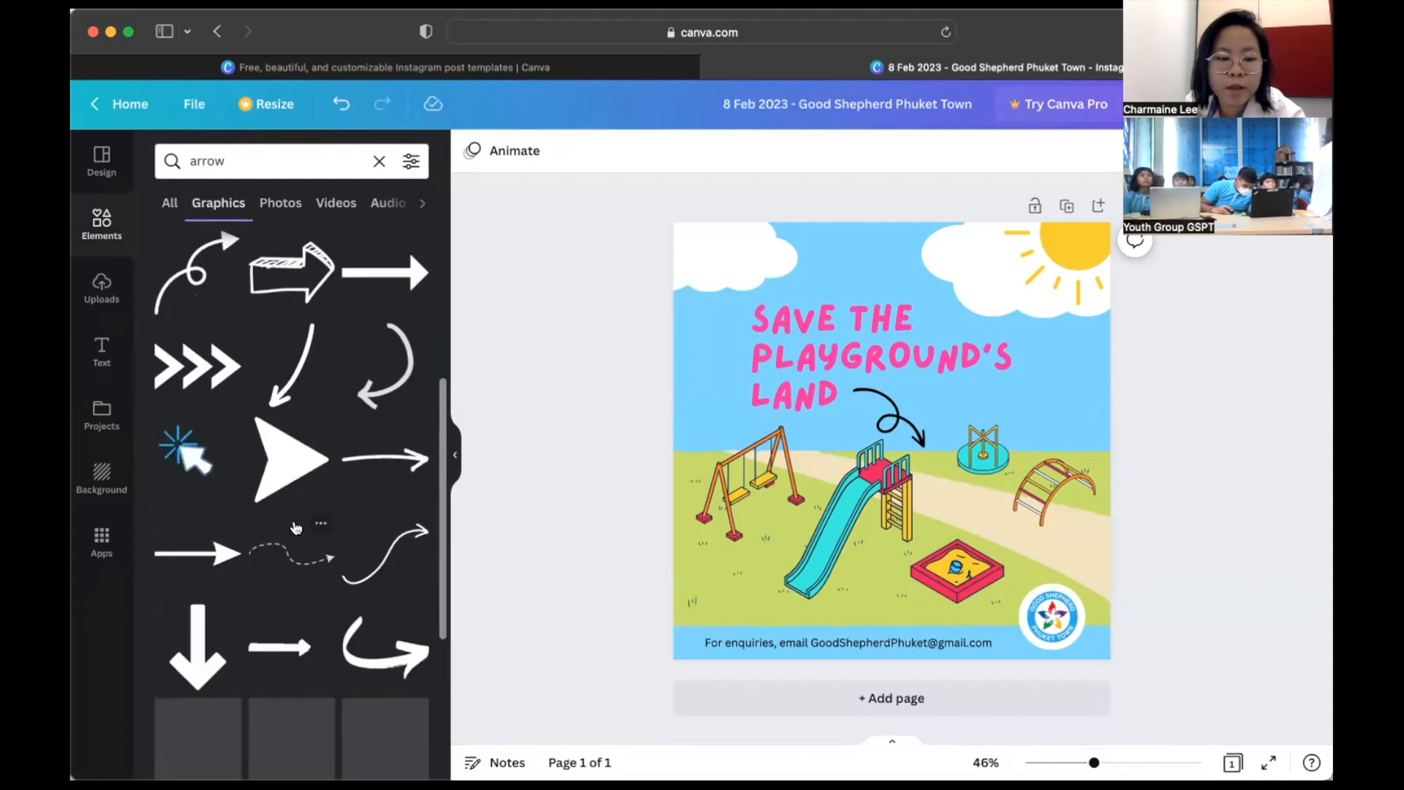
scroll(295, 527, up, 4)
scroll(296, 528, up, 5)
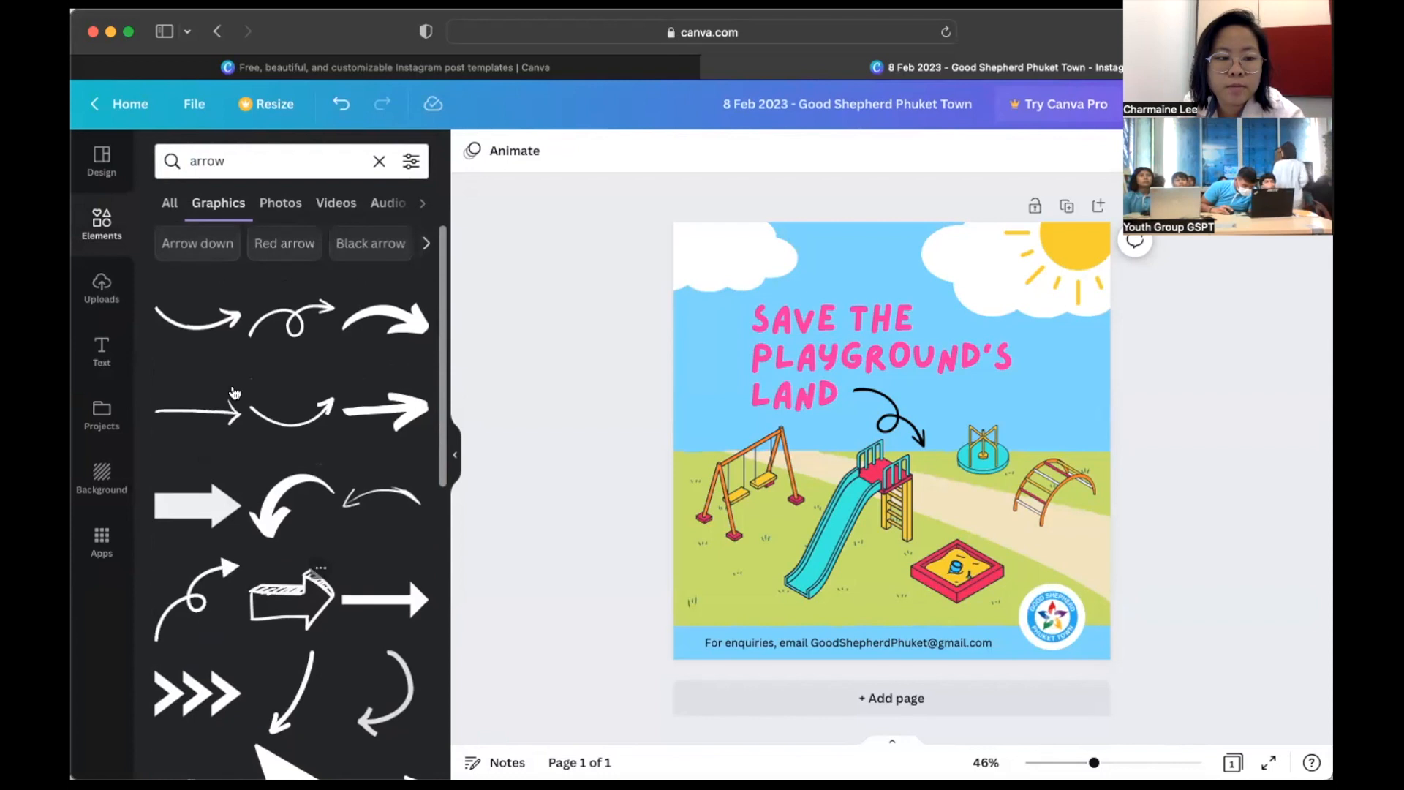
click(197, 413)
drag(804, 414, 1057, 515)
drag(1077, 414, 1073, 539)
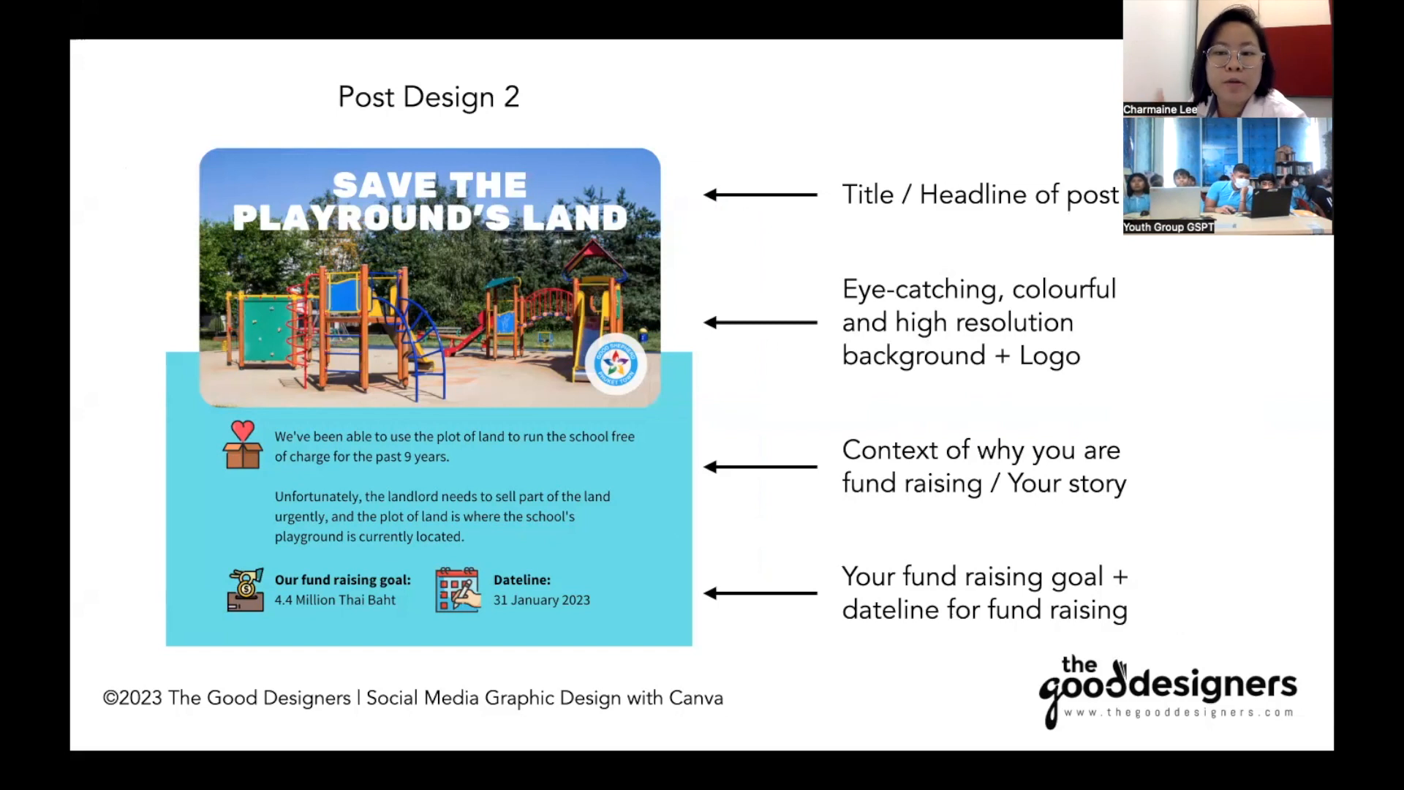
- Leave the Post Design 2 slideshow and bring the Canva cover back to the front
key(super+Tab)
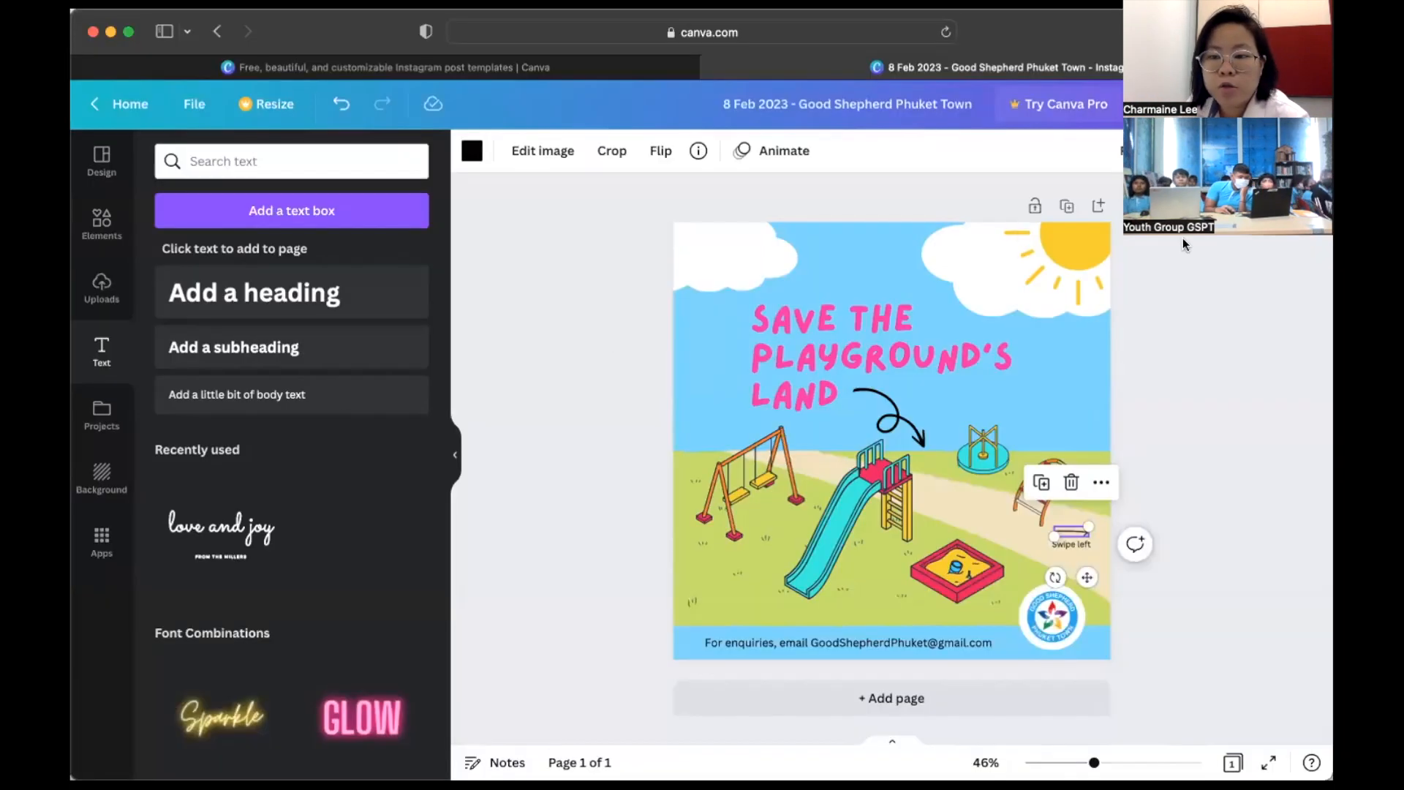
- Add blank pages after the cover page
click(1098, 208)
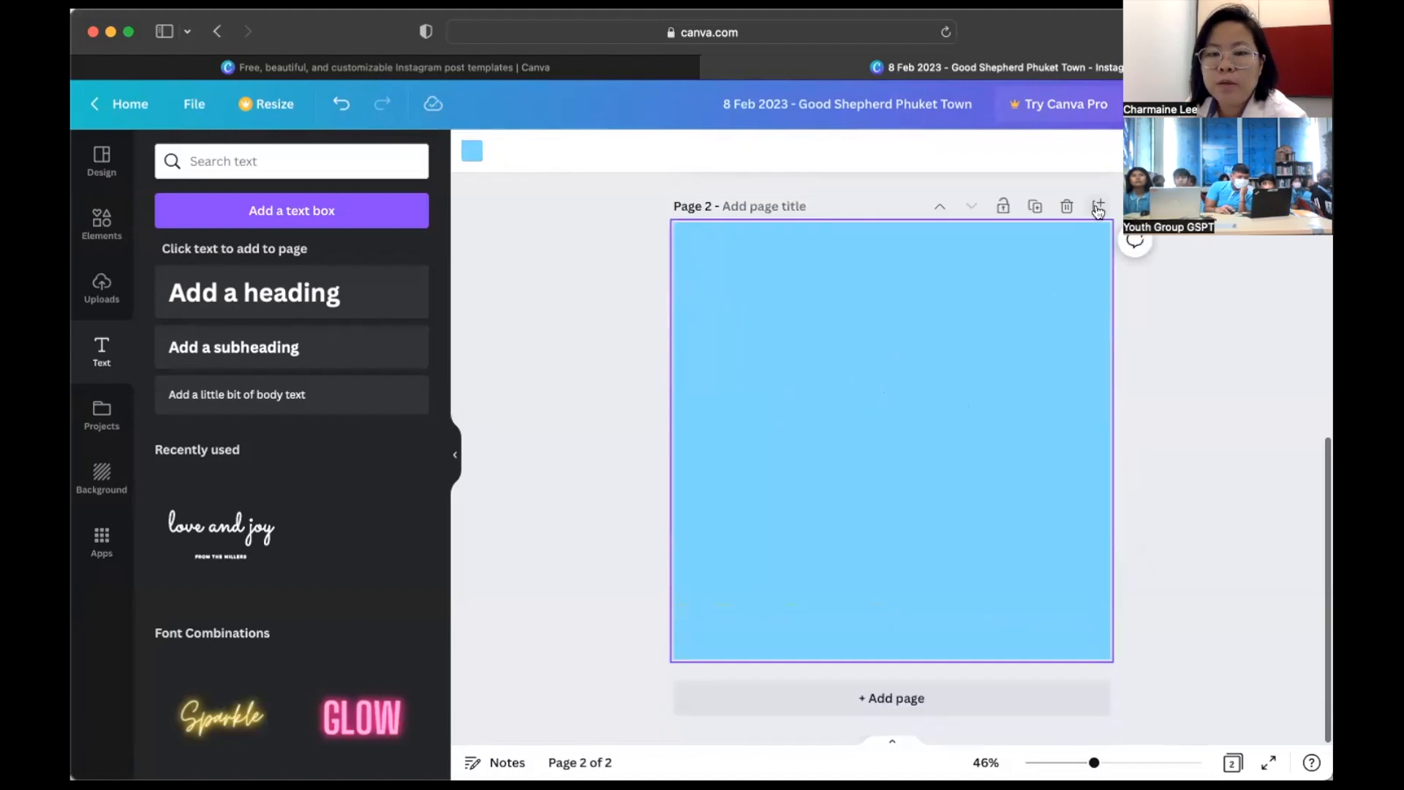
scroll(877, 275, up, 5)
click(875, 271)
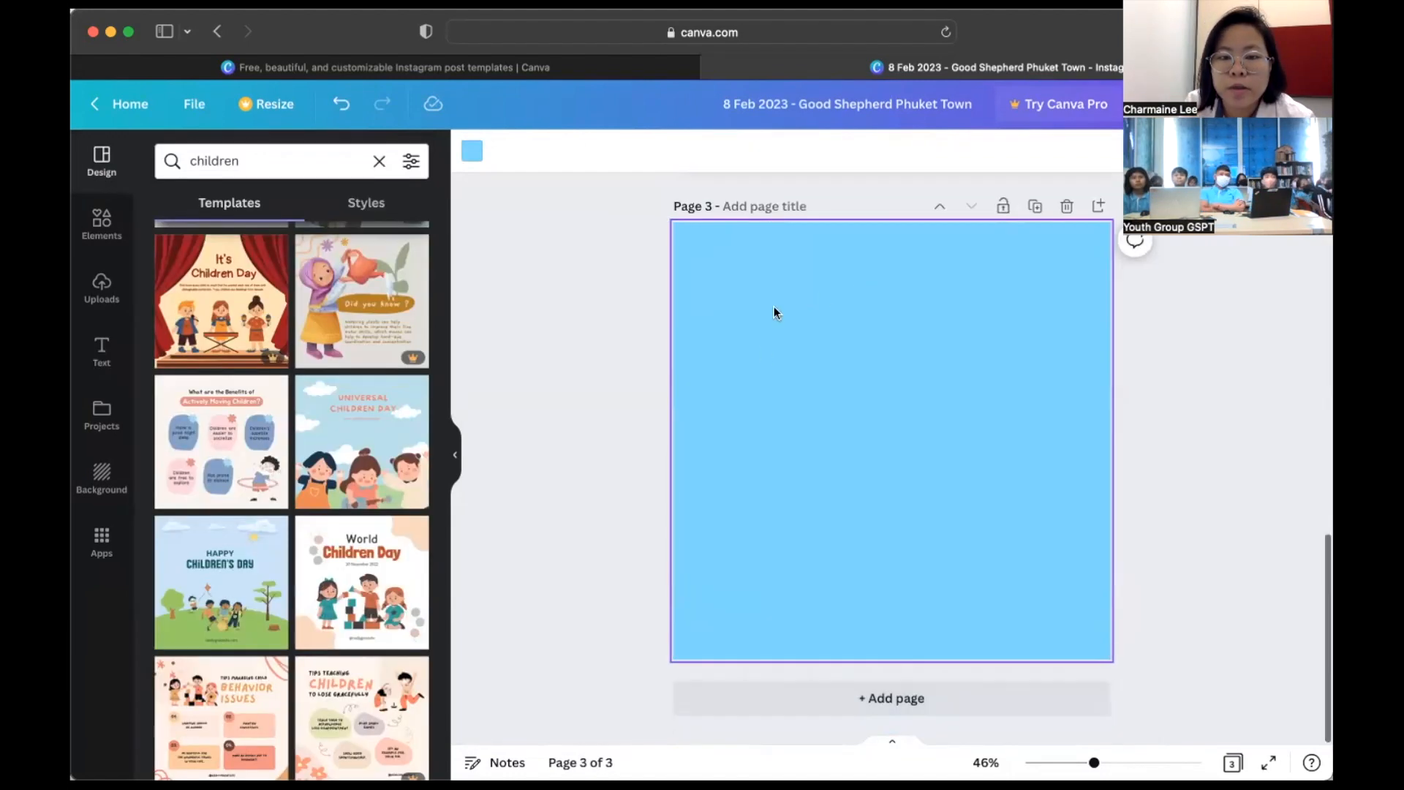
scroll(835, 300, up, 3)
scroll(835, 299, up, 3)
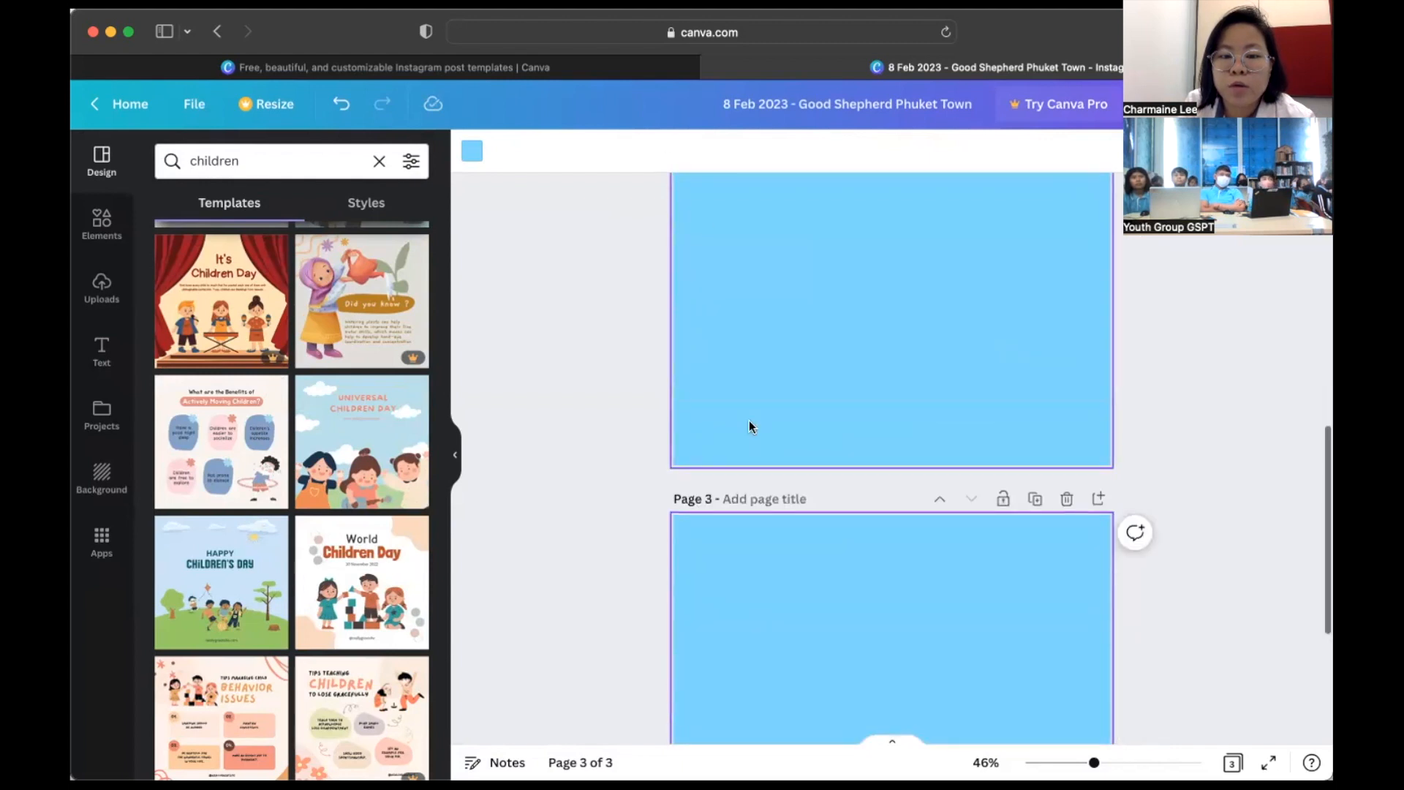
scroll(766, 321, up, 3)
scroll(766, 320, down, 8)
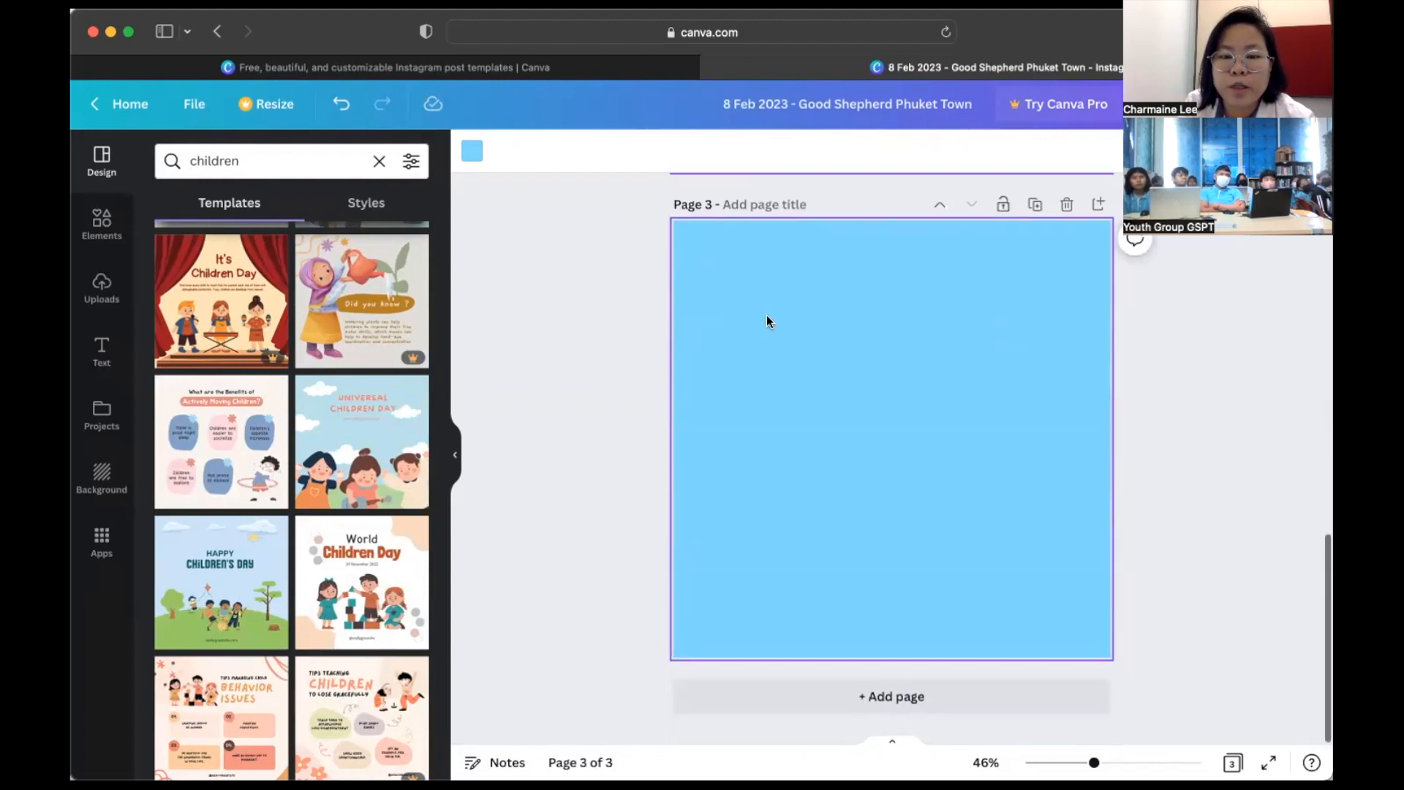
- Apply the Benefits of Actively Moving Children template to page 3 and select all its elements
click(209, 441)
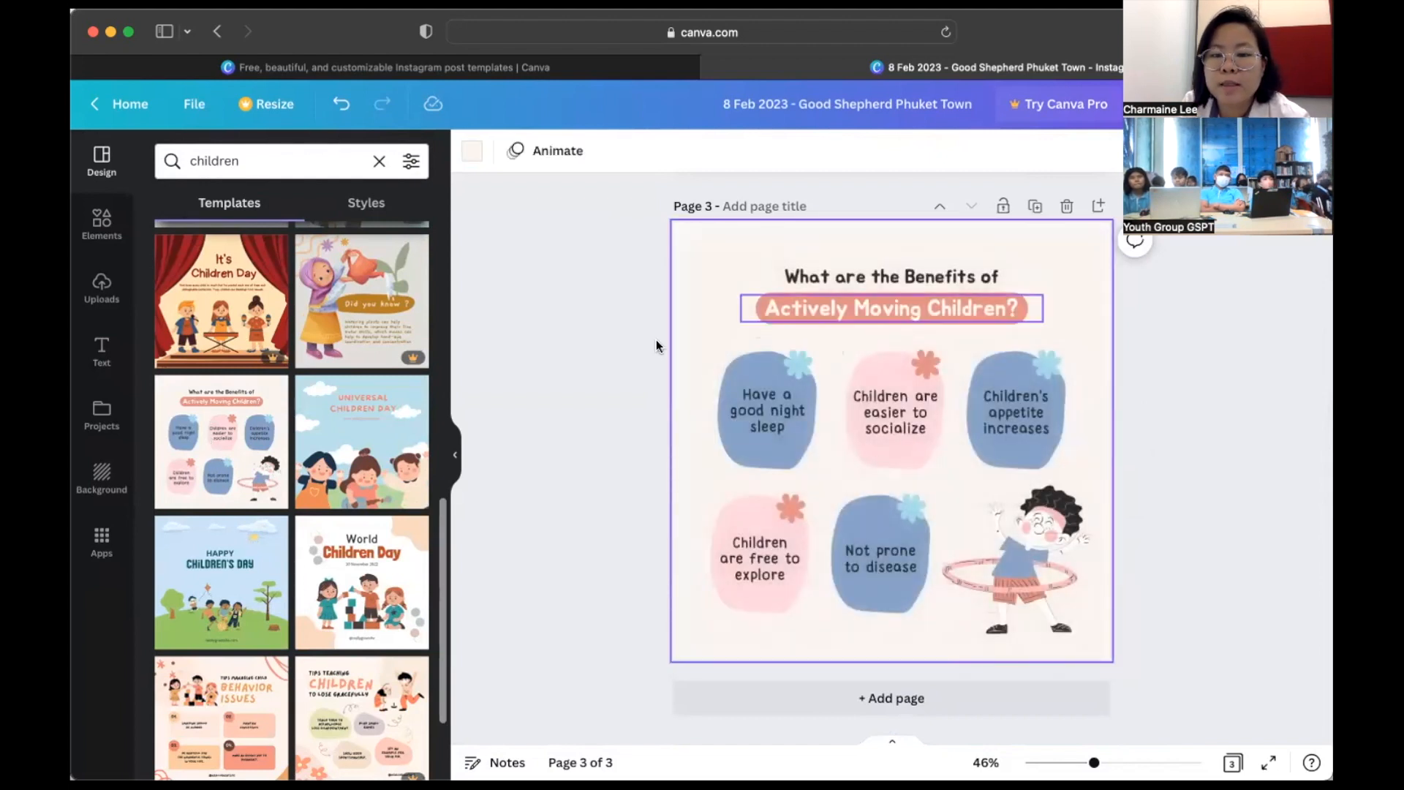
scroll(744, 259, up, 5)
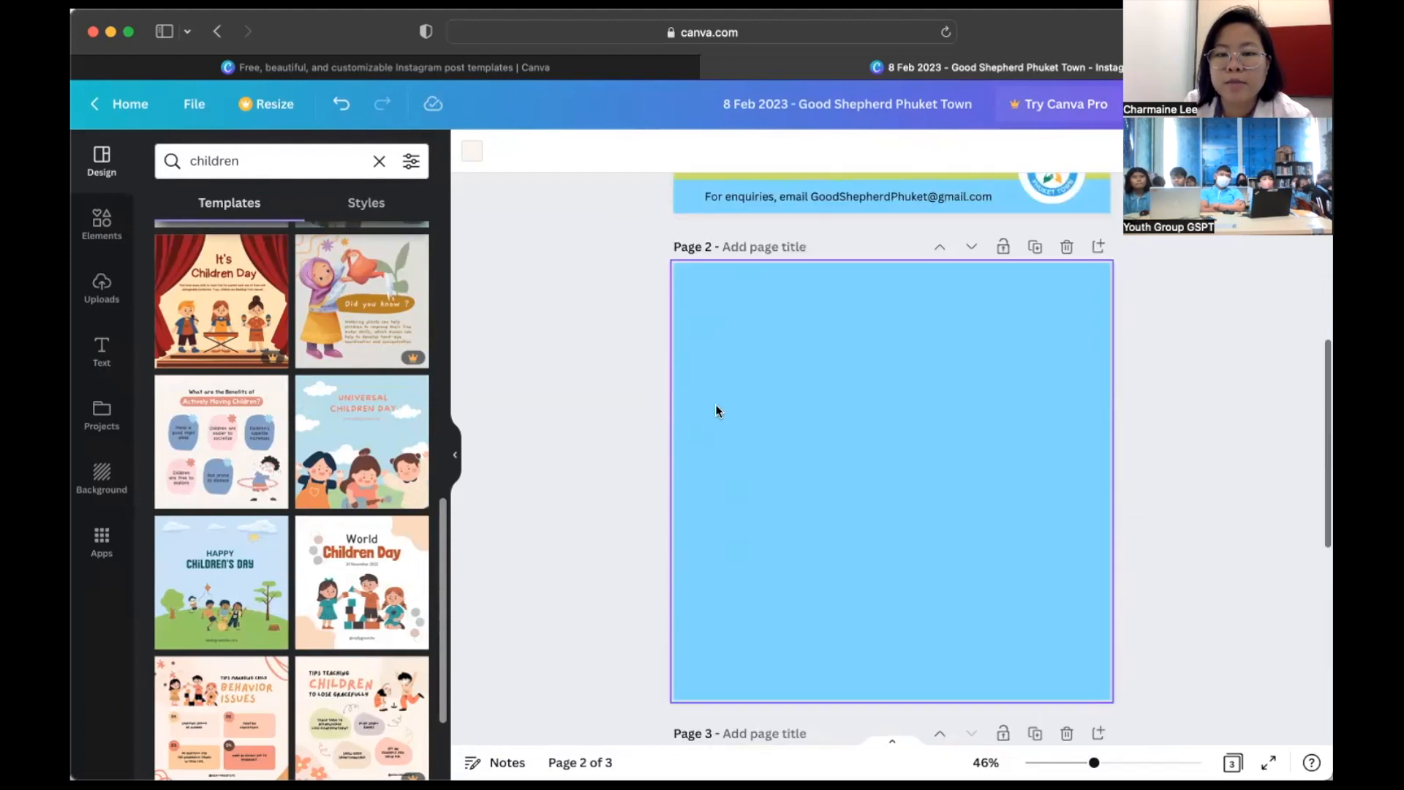
scroll(716, 405, up, 3)
scroll(731, 387, down, 5)
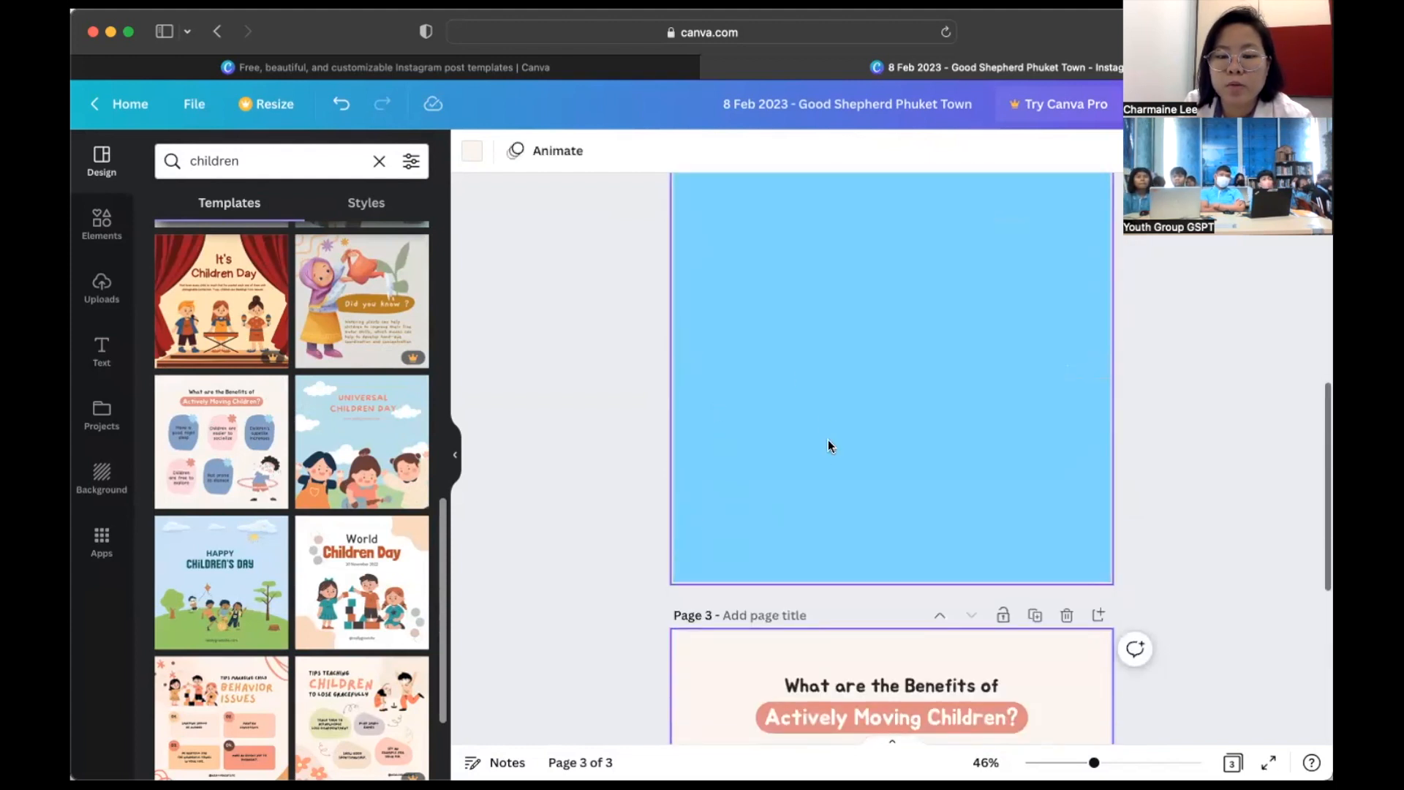
scroll(828, 440, down, 5)
drag(600, 231, 1145, 626)
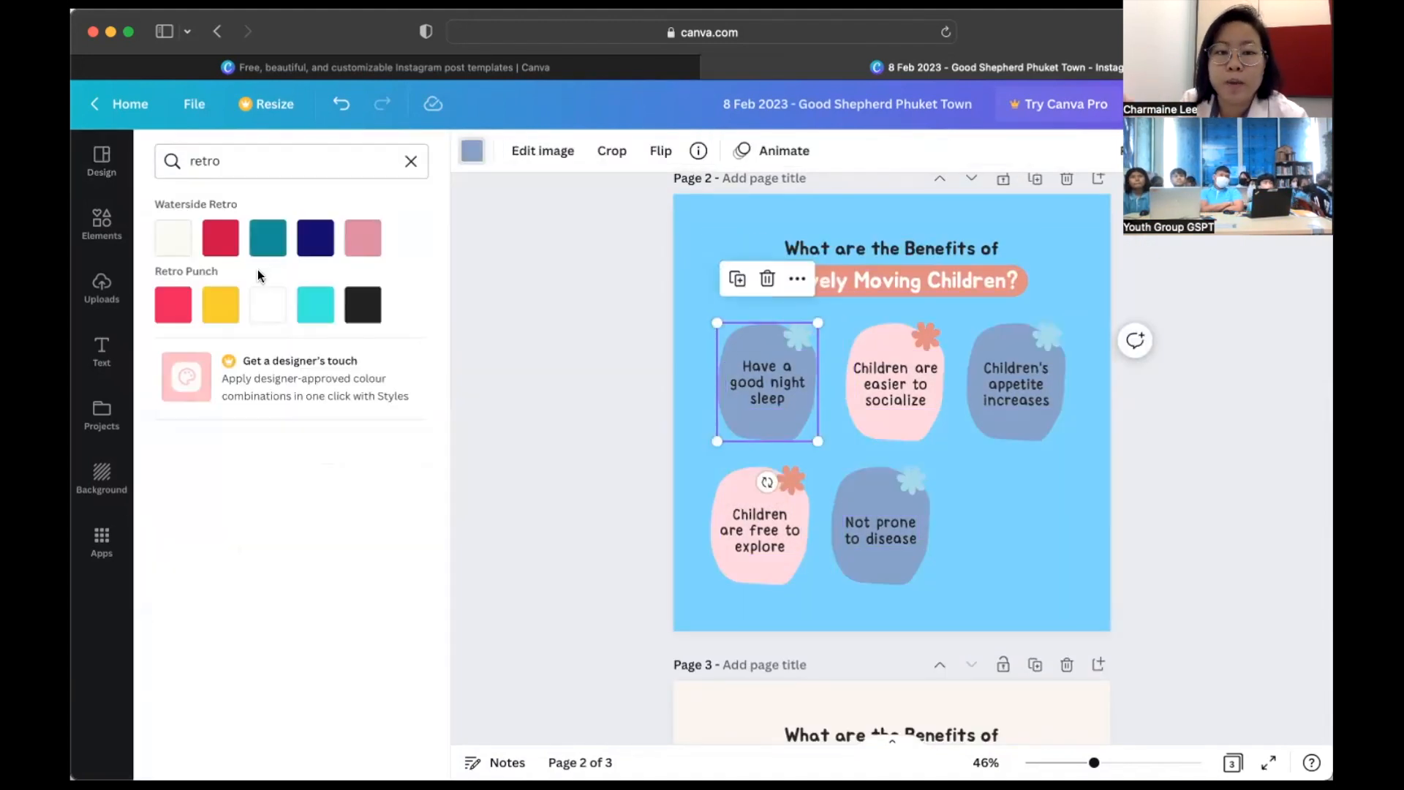
- Turn all blue blobs Retro Punch yellow and all pink blobs cyan
click(221, 308)
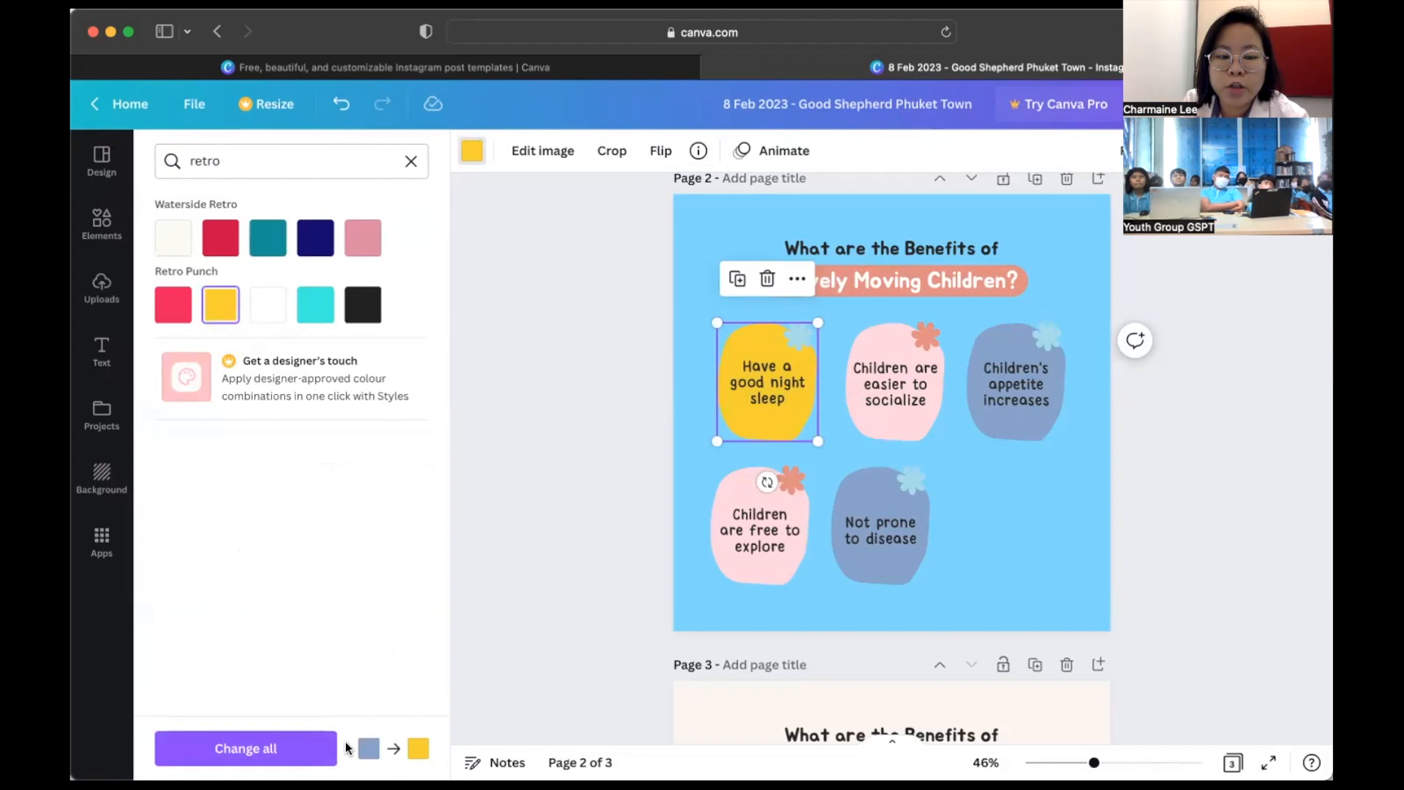
click(315, 748)
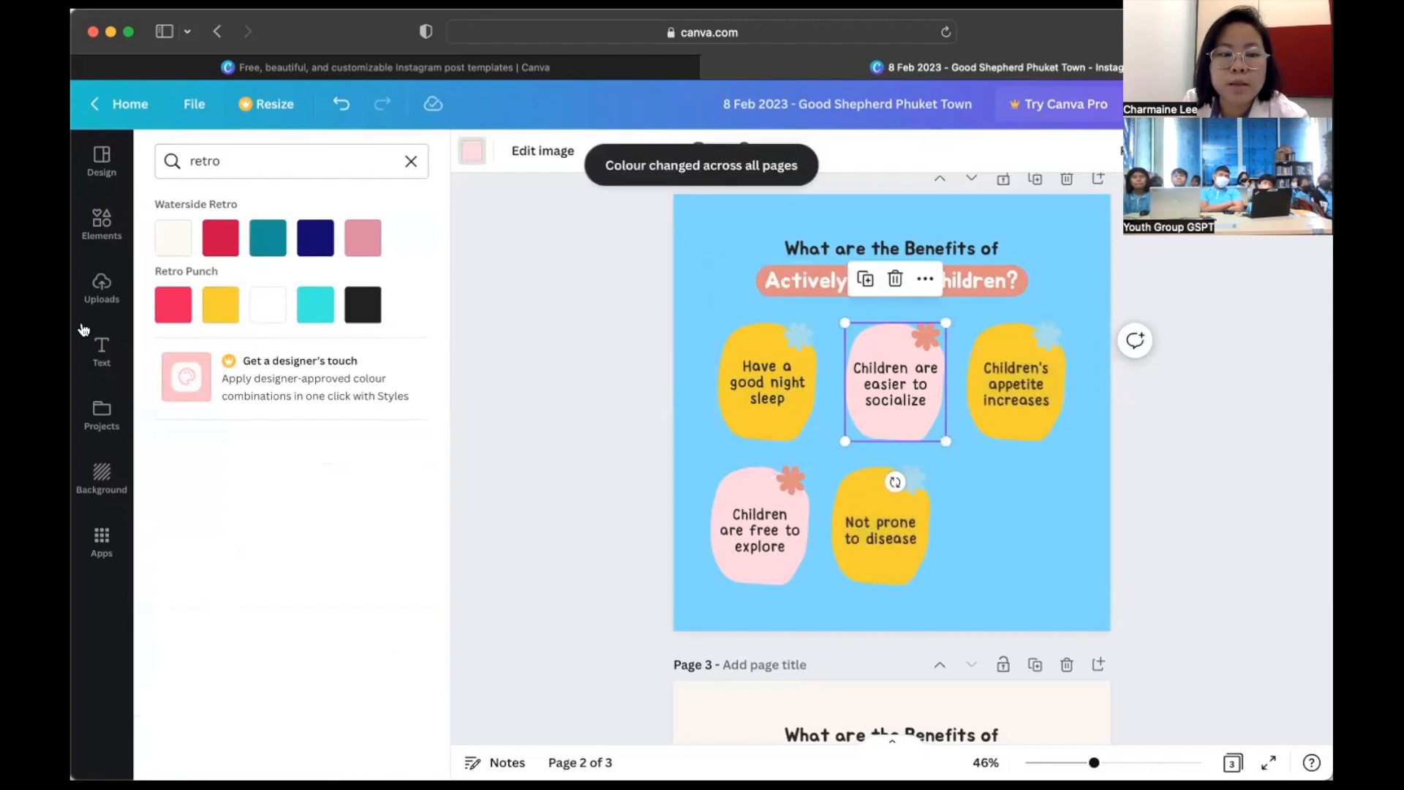
click(321, 304)
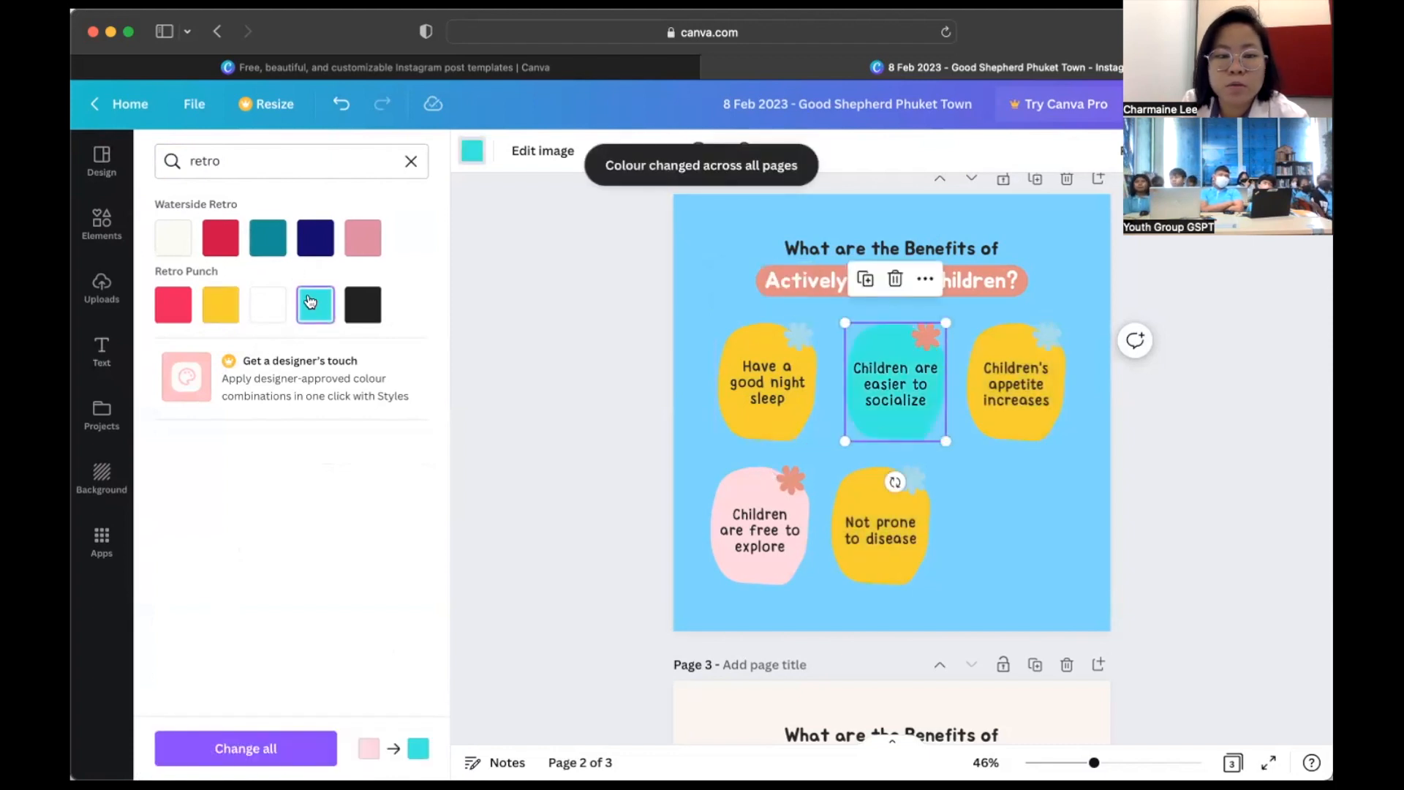
click(292, 740)
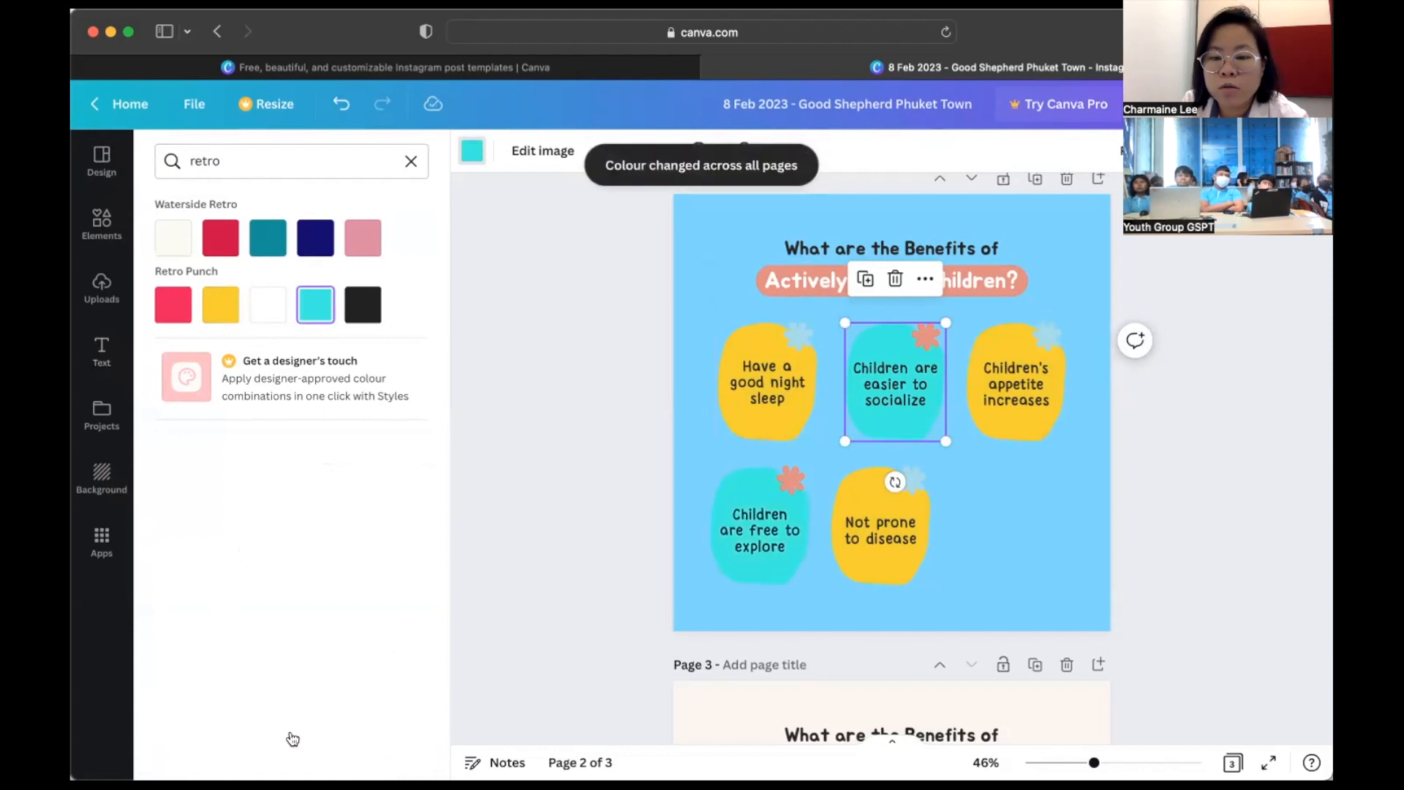
- Recolour the matching stars red and yellow, and give the heading highlight Retro Punch red
click(797, 334)
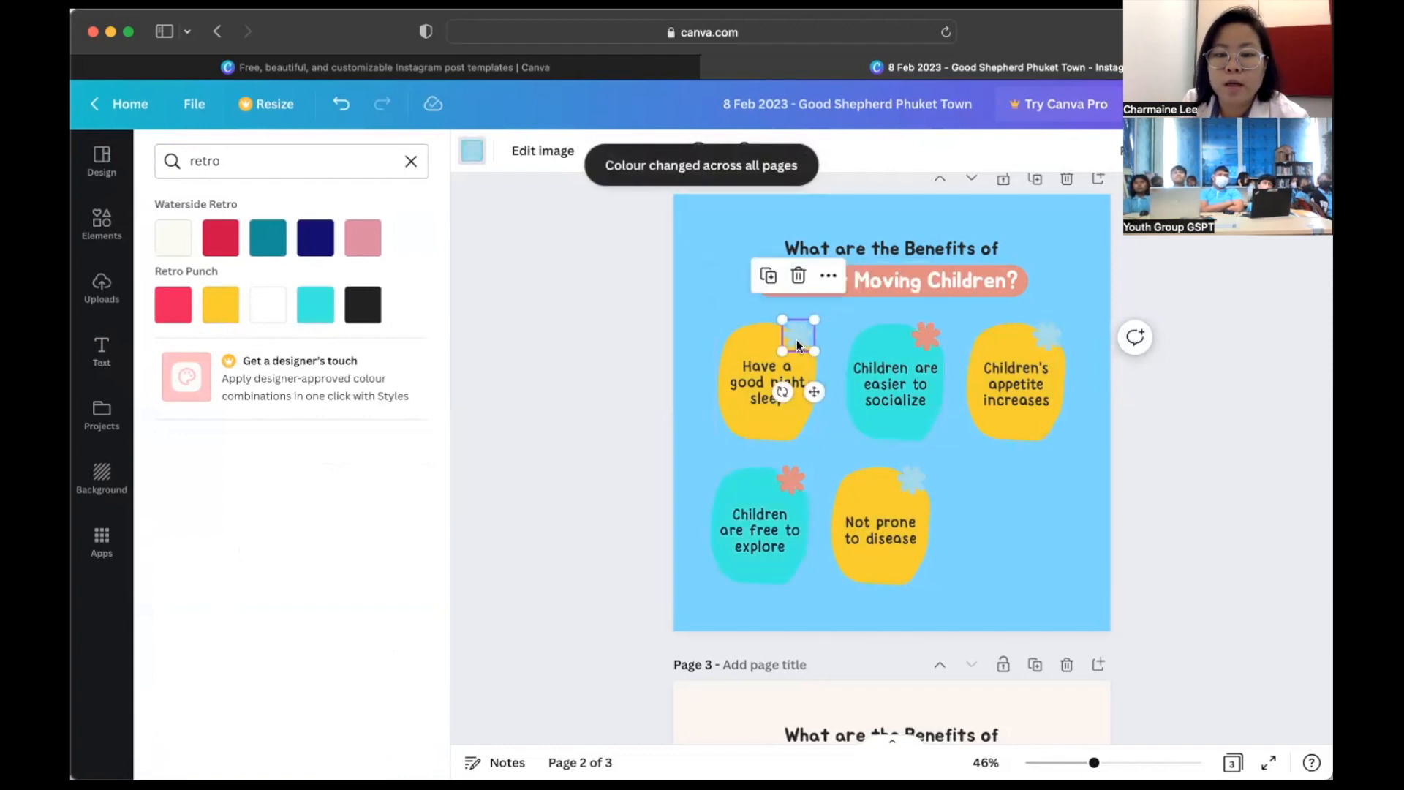
click(173, 312)
click(277, 752)
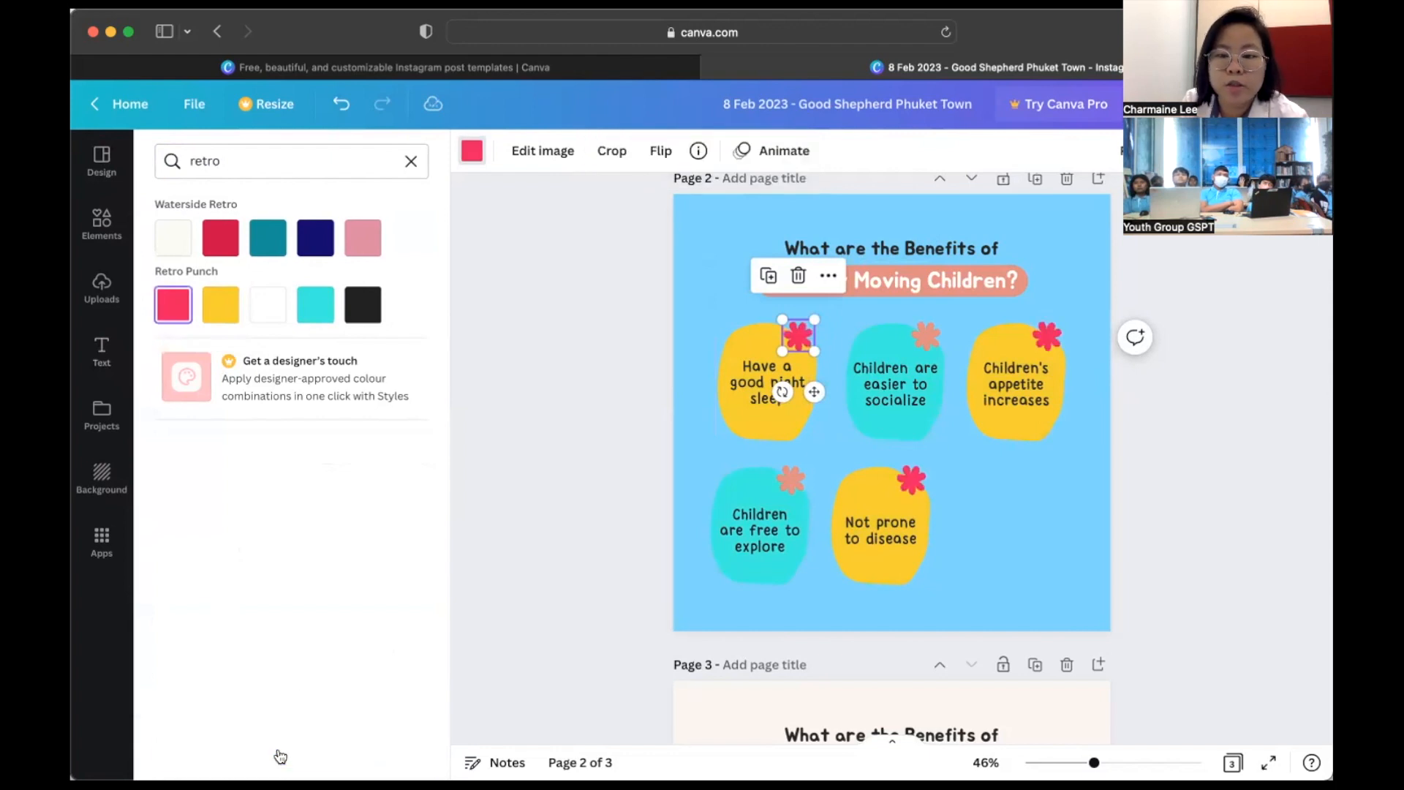
click(926, 336)
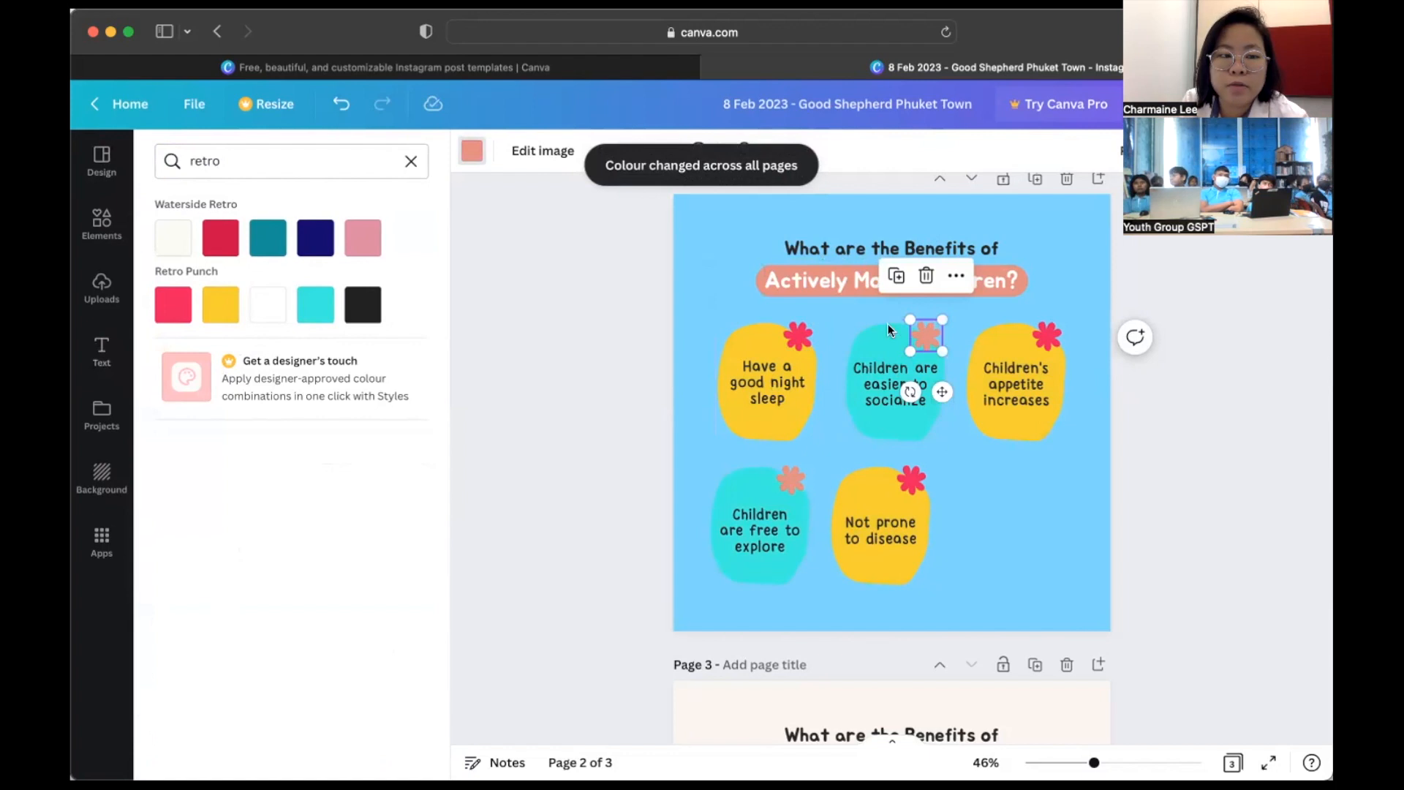
click(220, 304)
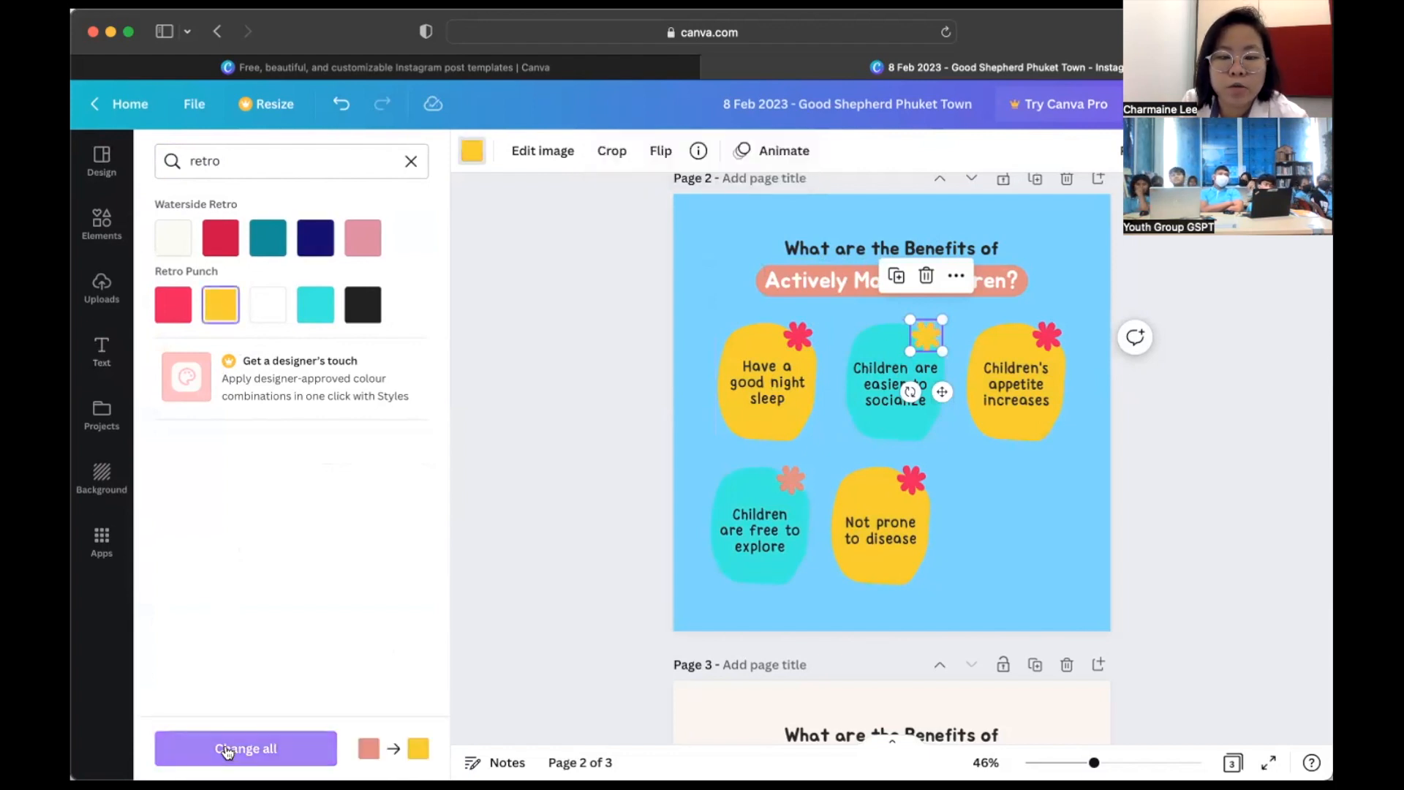
click(227, 748)
click(343, 518)
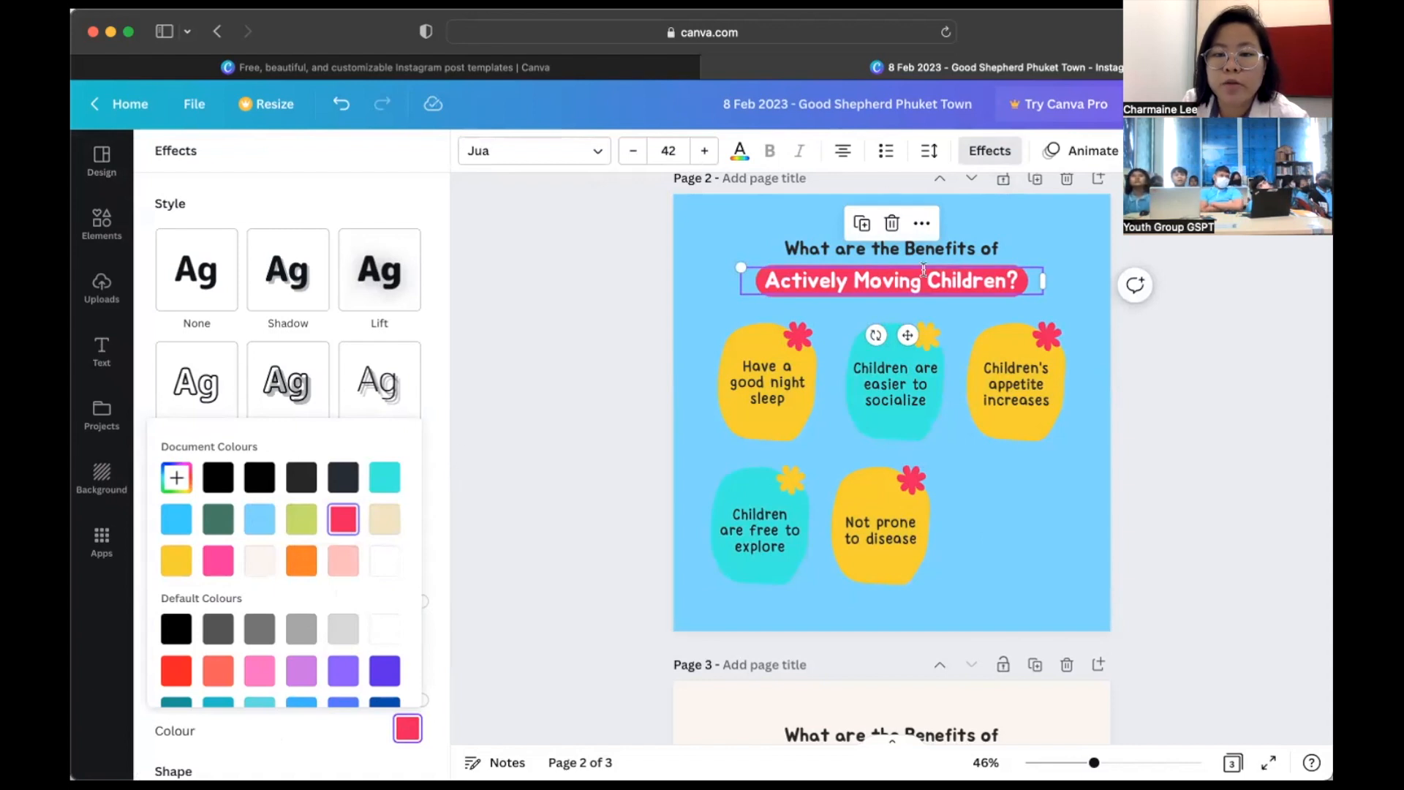
click(1198, 236)
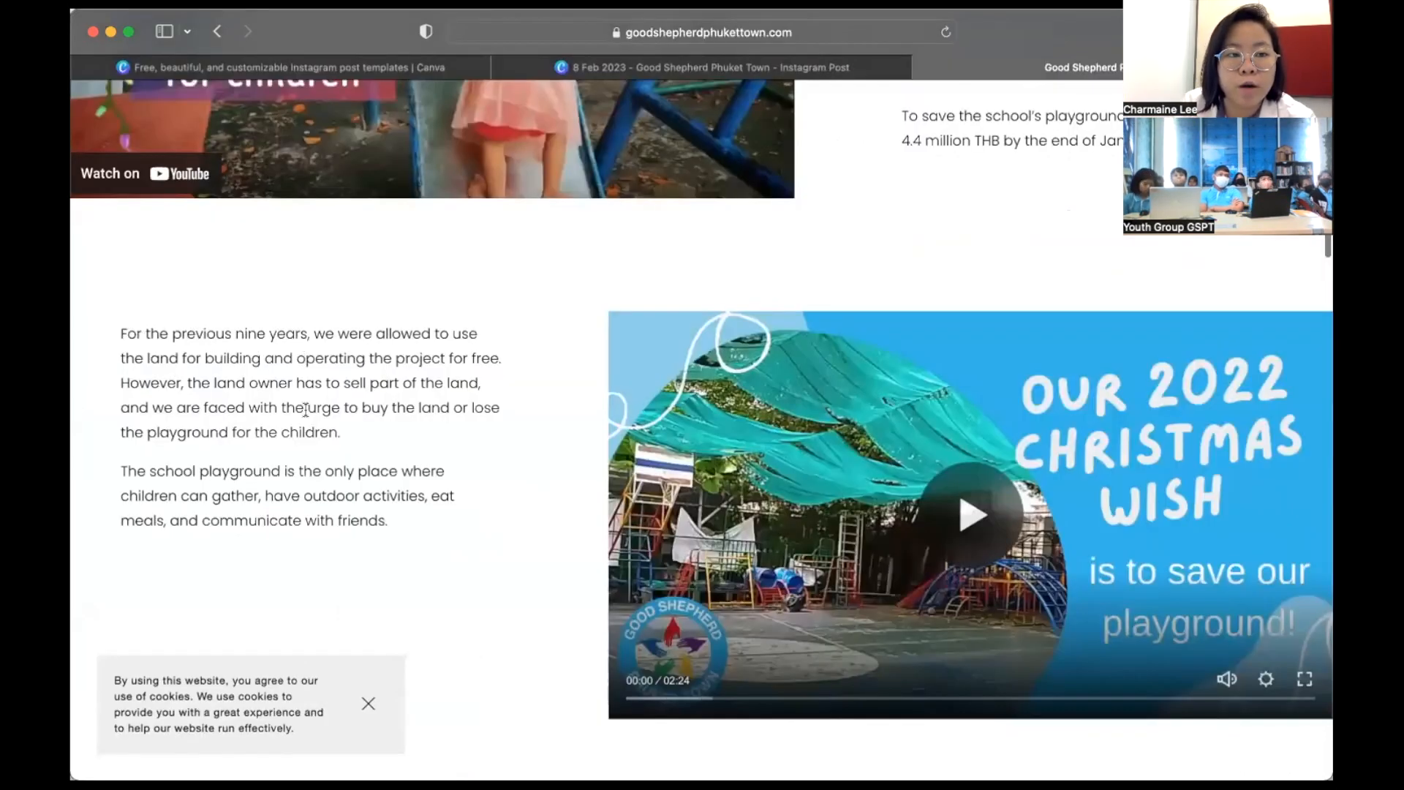
- Copy the website's land paragraph and select all the old wording in the page 2 text box
triple_click(527, 427)
key(ctrl+c)
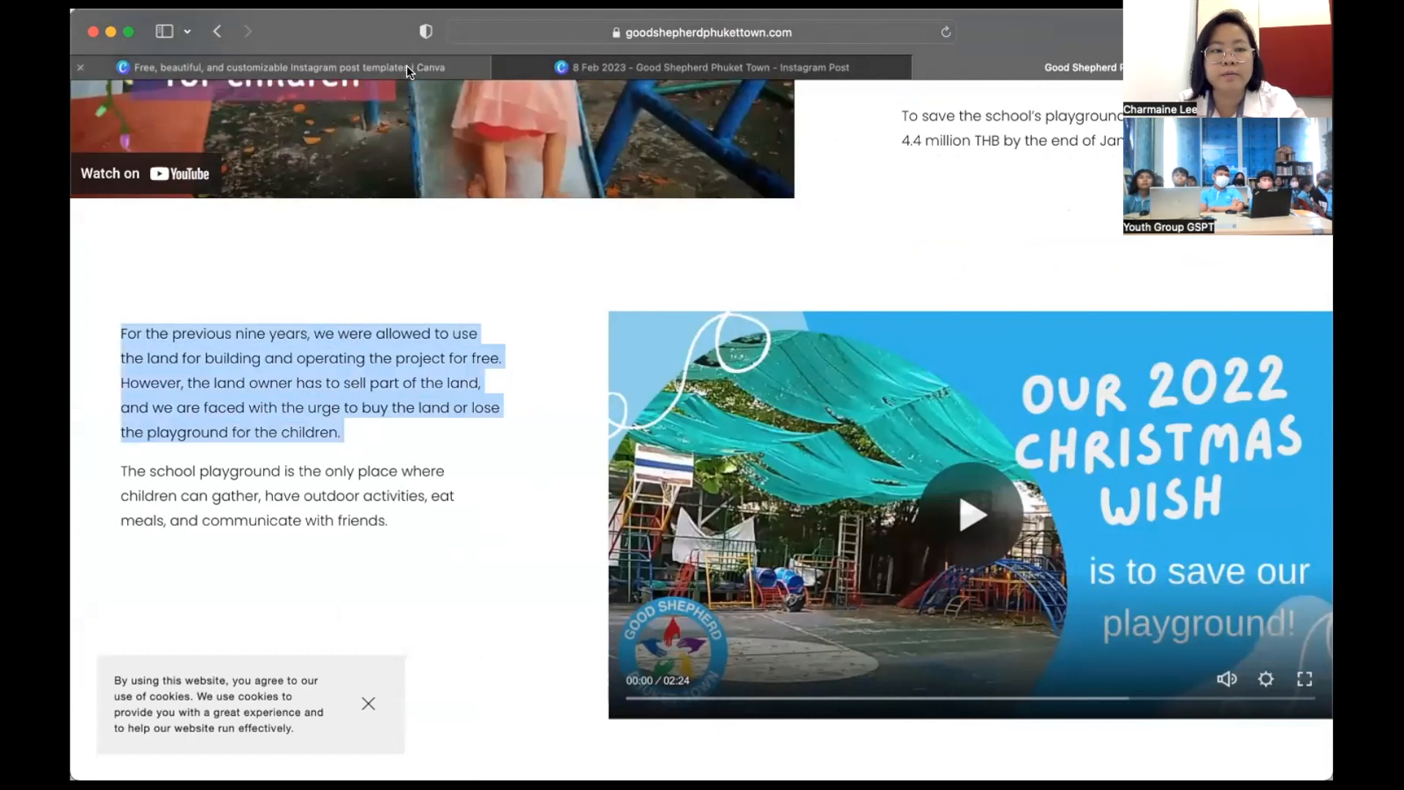
click(644, 68)
click(781, 386)
key(ctrl+a)
- Paste the website paragraph and delete the leftover blobs and 'Not prone to disease' text
key(ctrl+v)
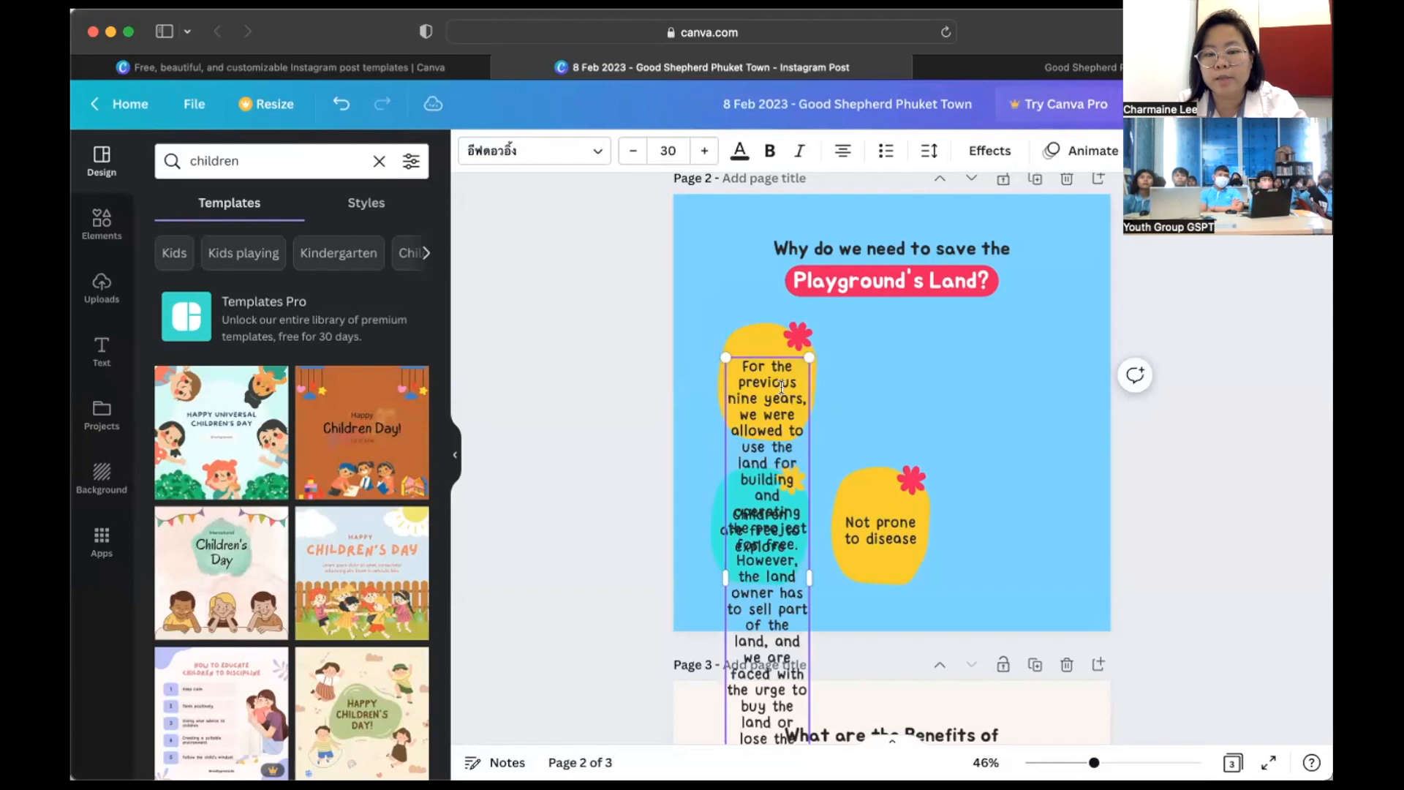
drag(809, 577, 1020, 512)
key(super+z)
click(932, 514)
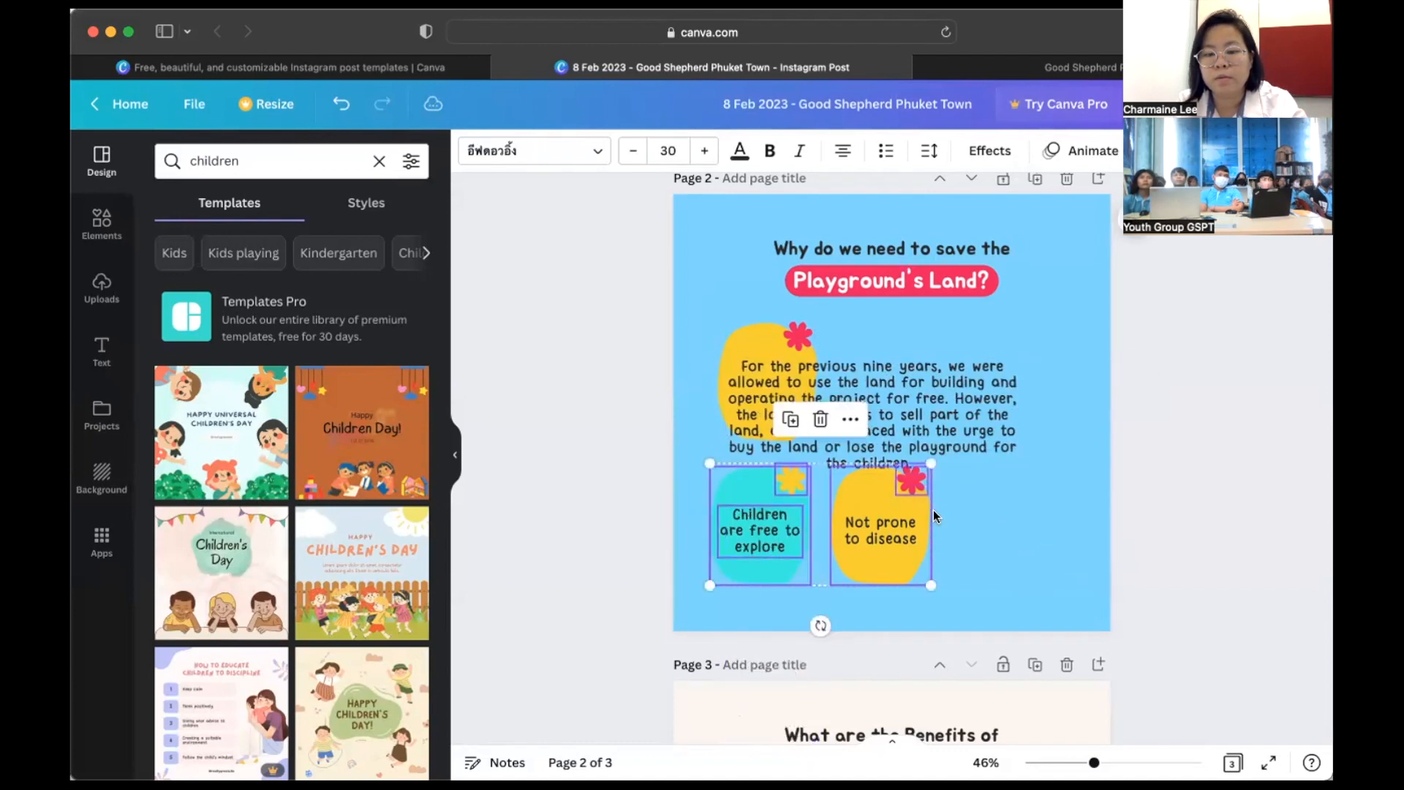
key(Delete)
click(899, 516)
key(Delete)
- Enlarge the yellow blob and set the paragraph to Canva Sans 25 with wider line spacing
click(752, 327)
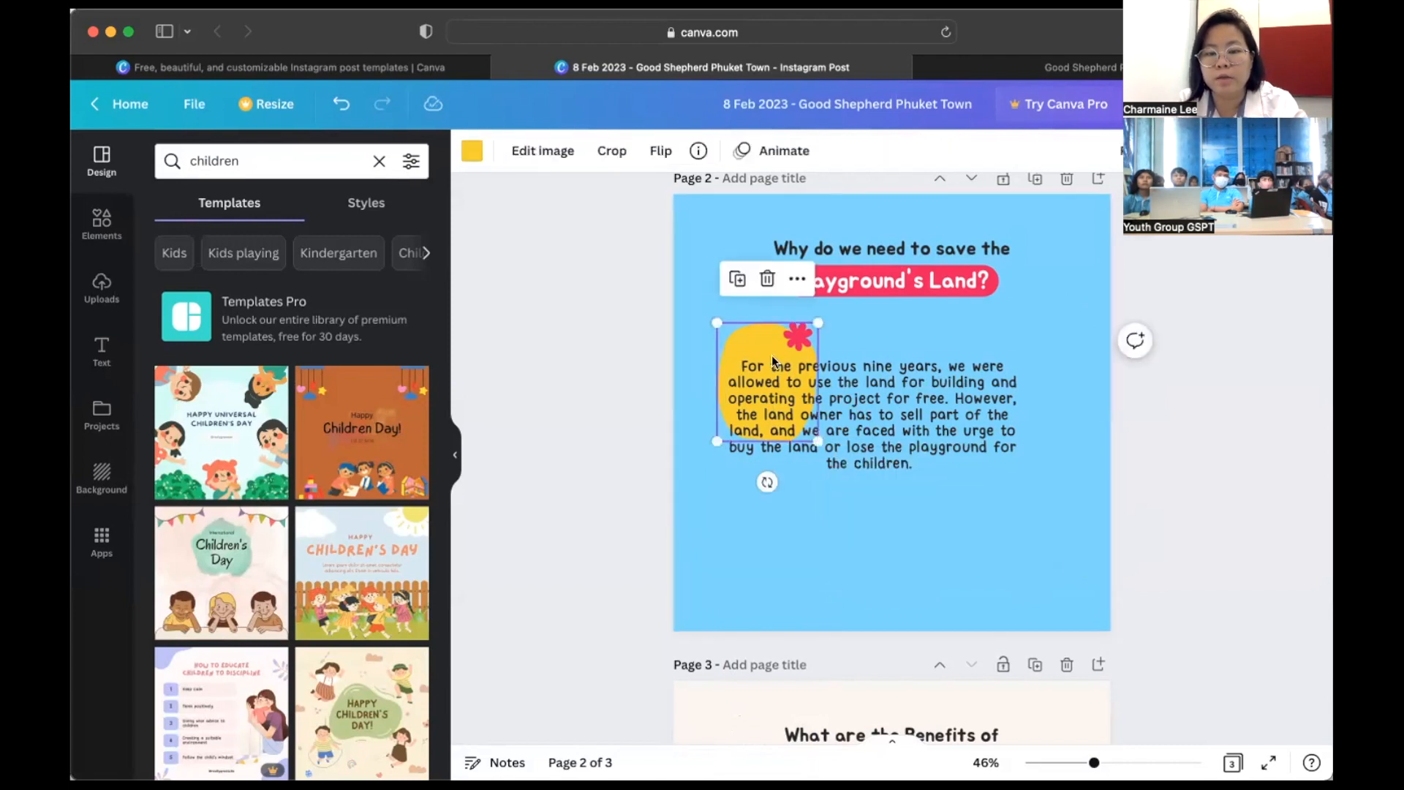
drag(817, 441, 928, 531)
click(906, 446)
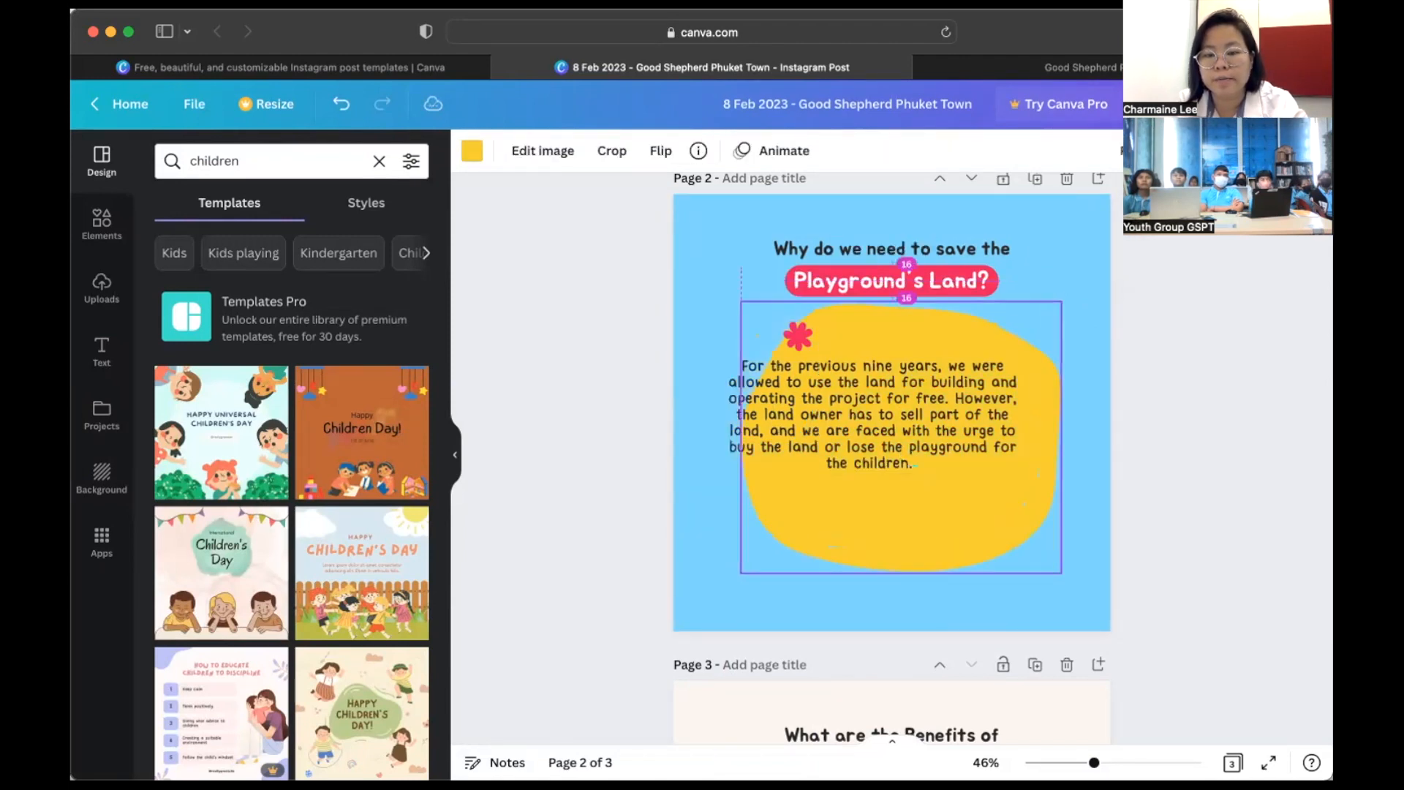
click(534, 151)
click(260, 397)
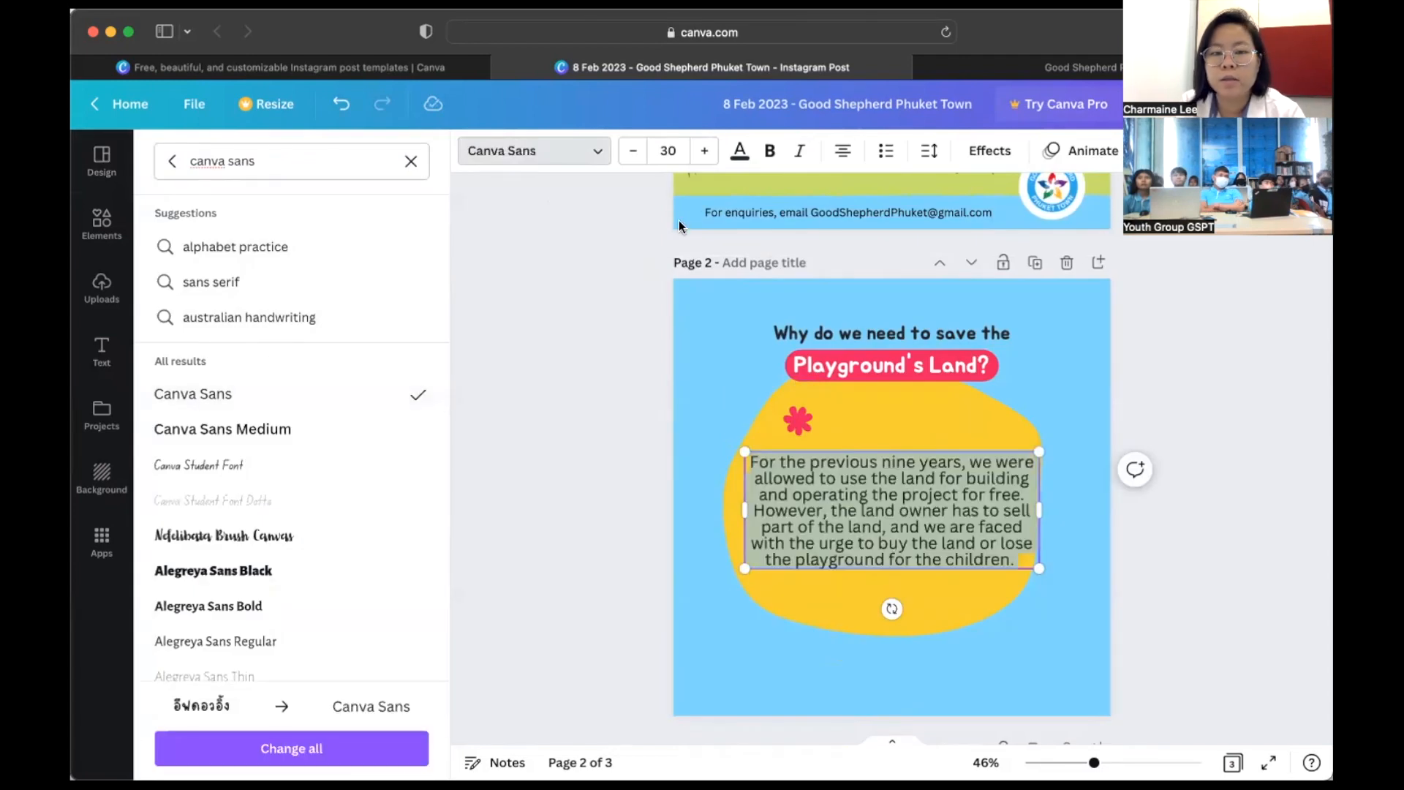
click(665, 152)
text(25)
key(Return)
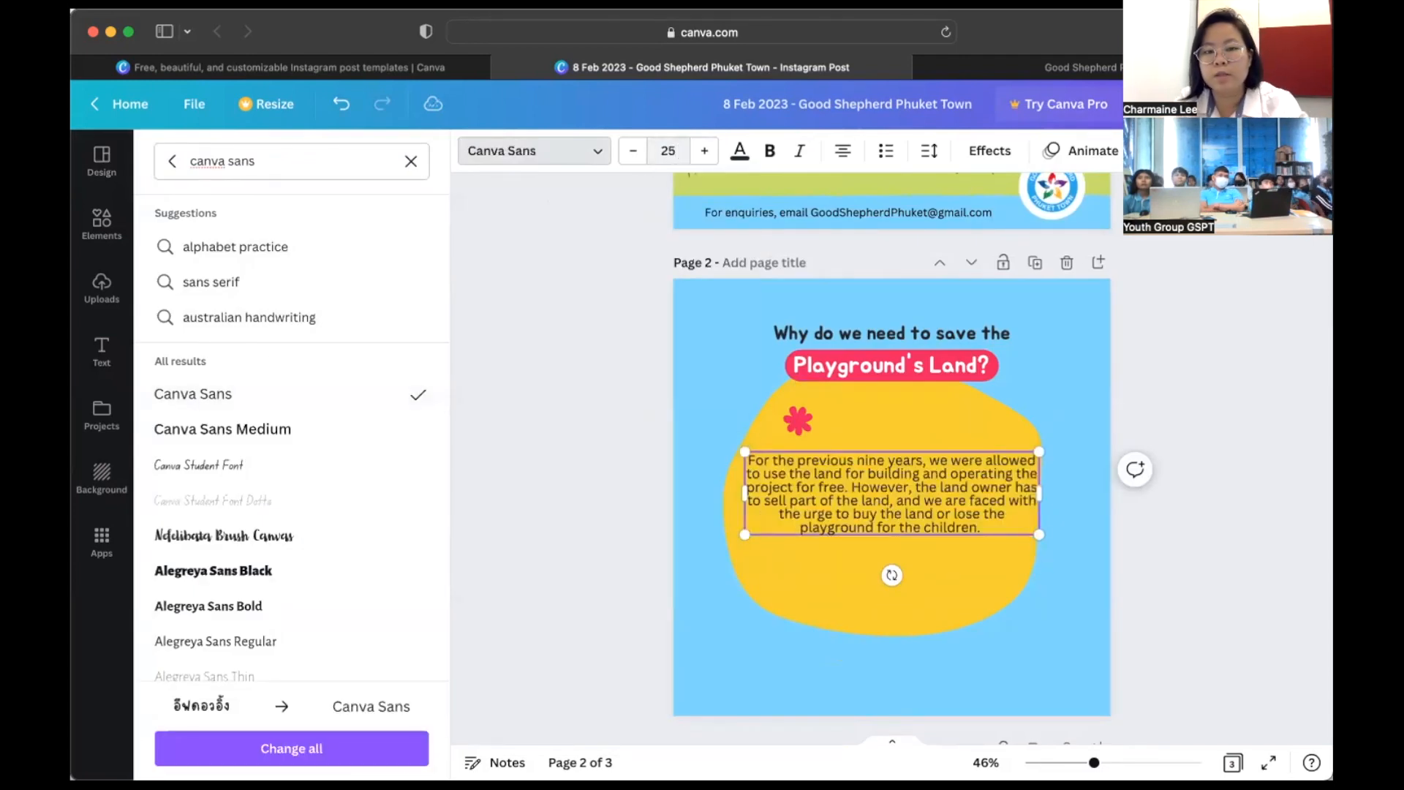
click(929, 151)
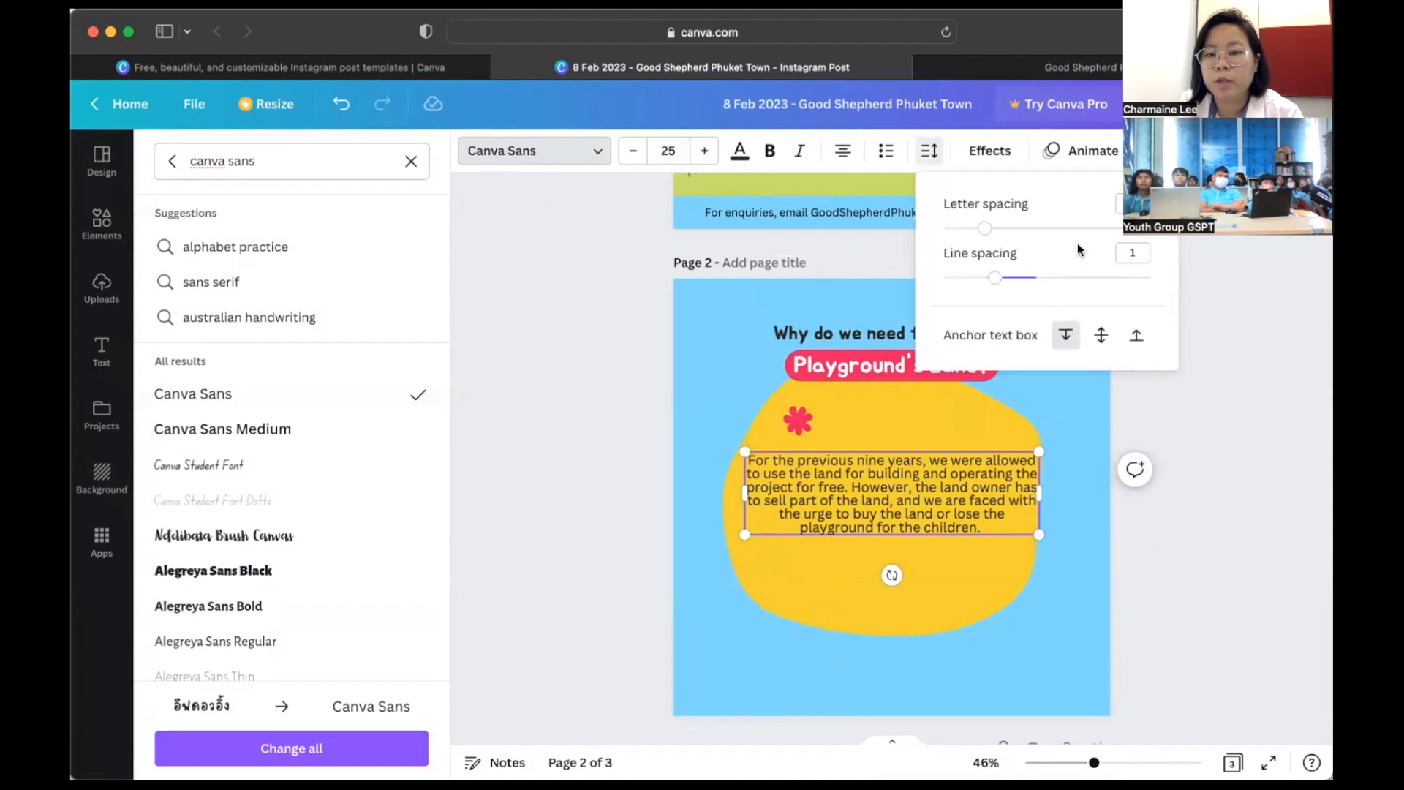
drag(997, 280, 1016, 279)
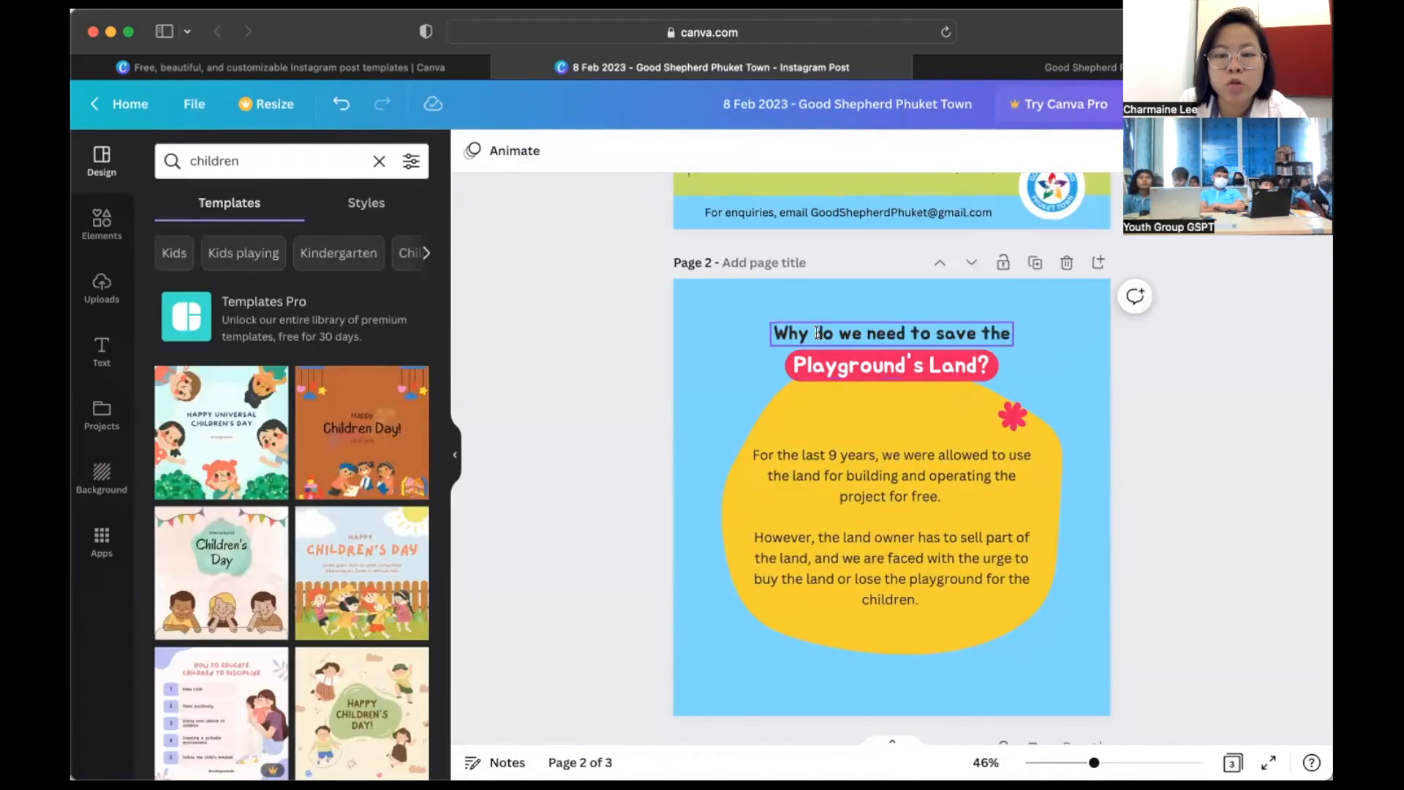
- Nudge the body paragraph higher on the blob and reselect the heading and body text boxes
click(818, 333)
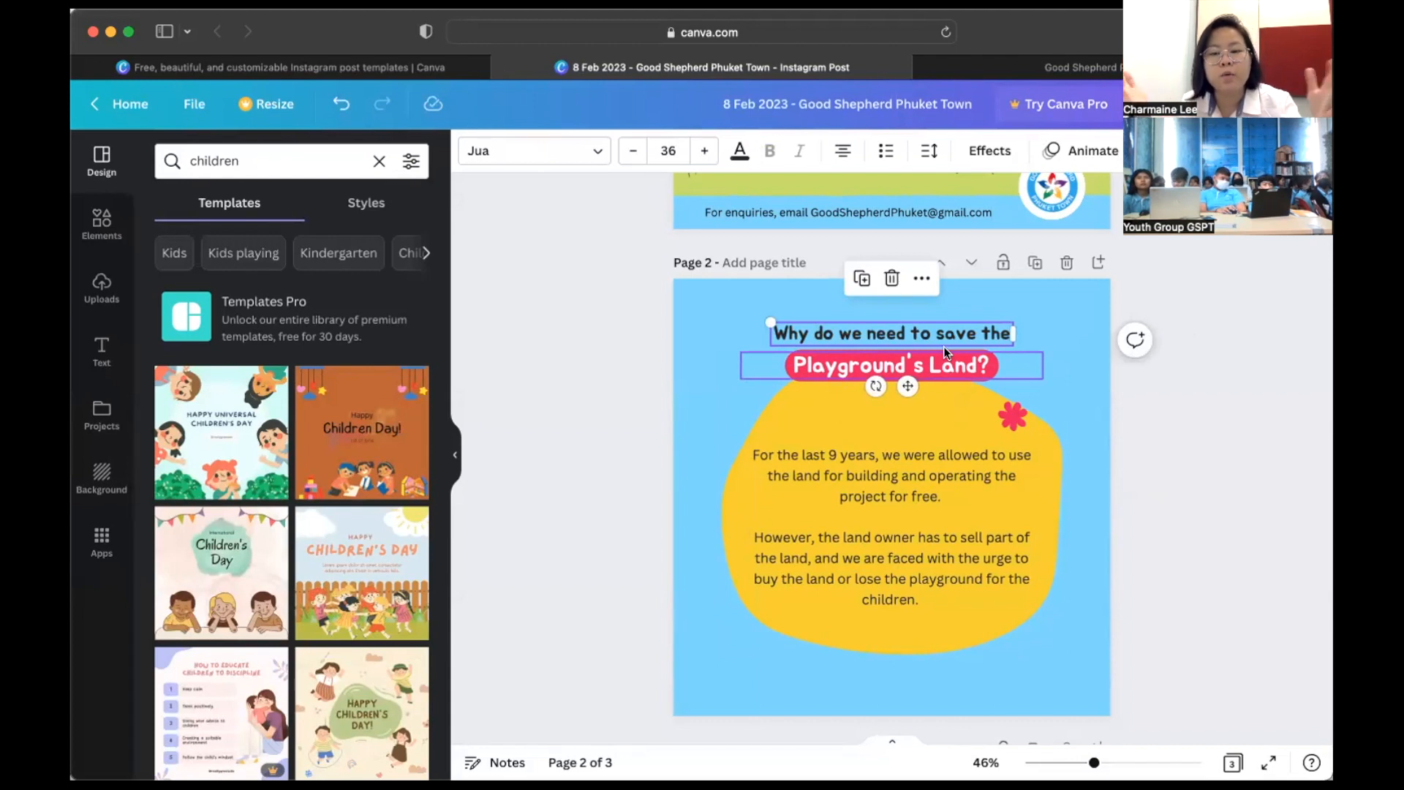
click(904, 487)
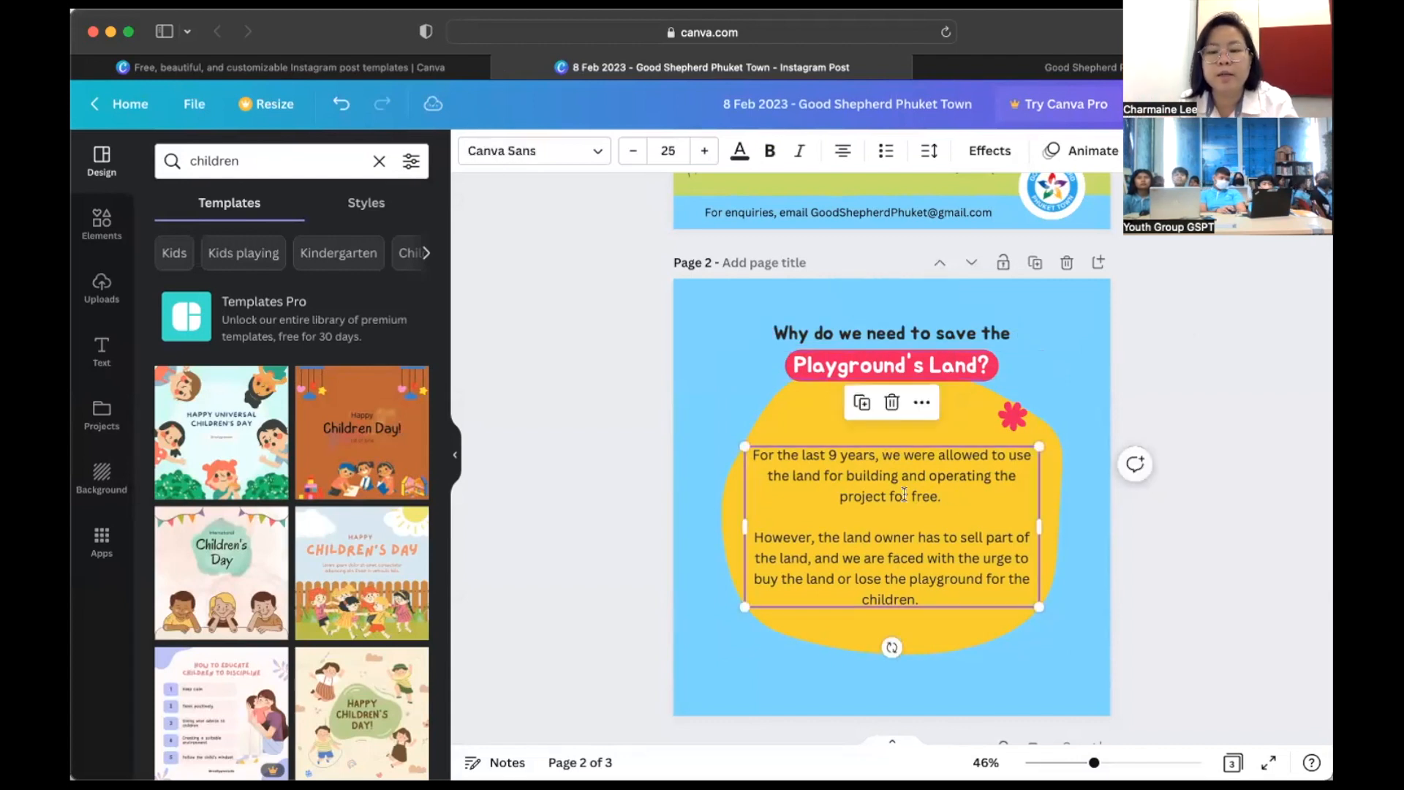
drag(899, 517, 898, 508)
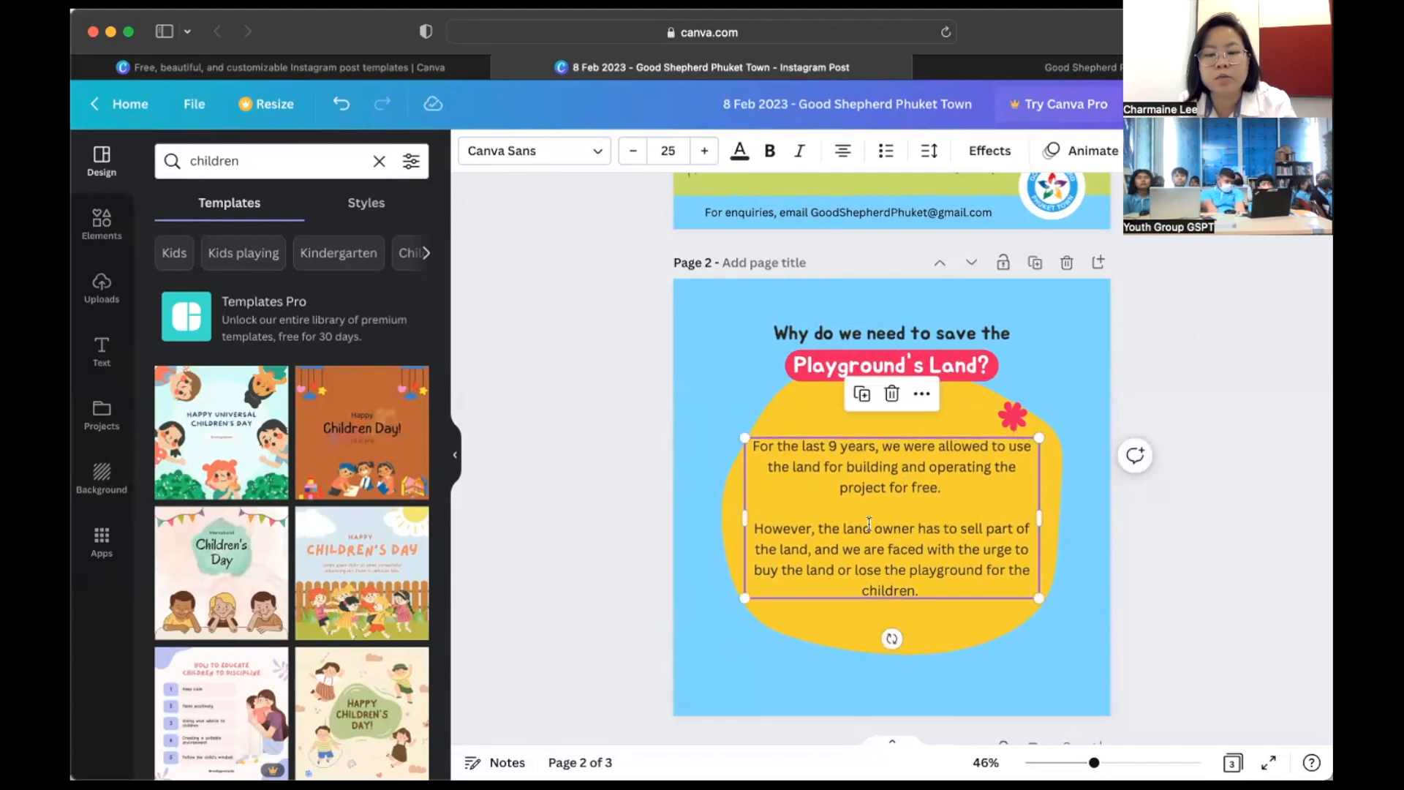
click(805, 524)
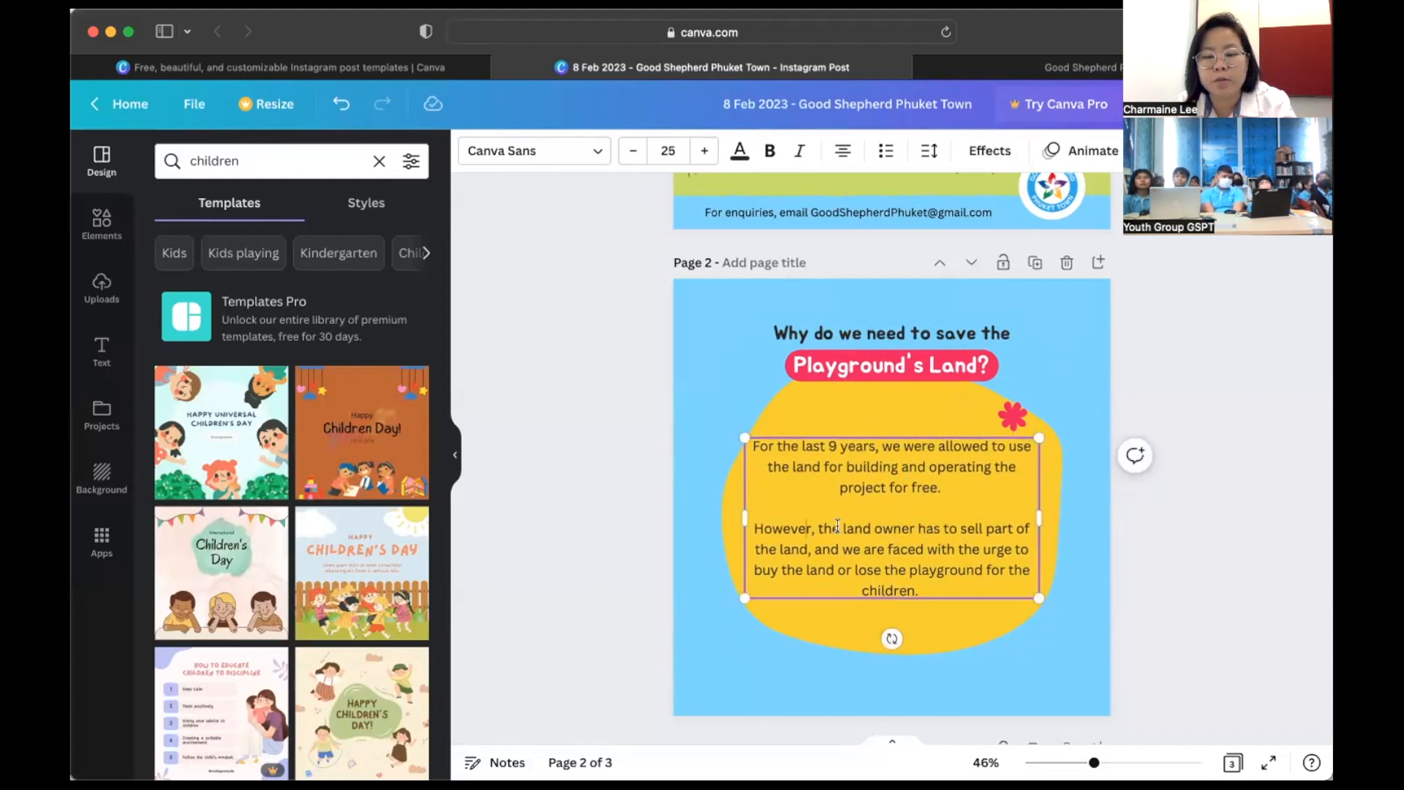
click(1050, 489)
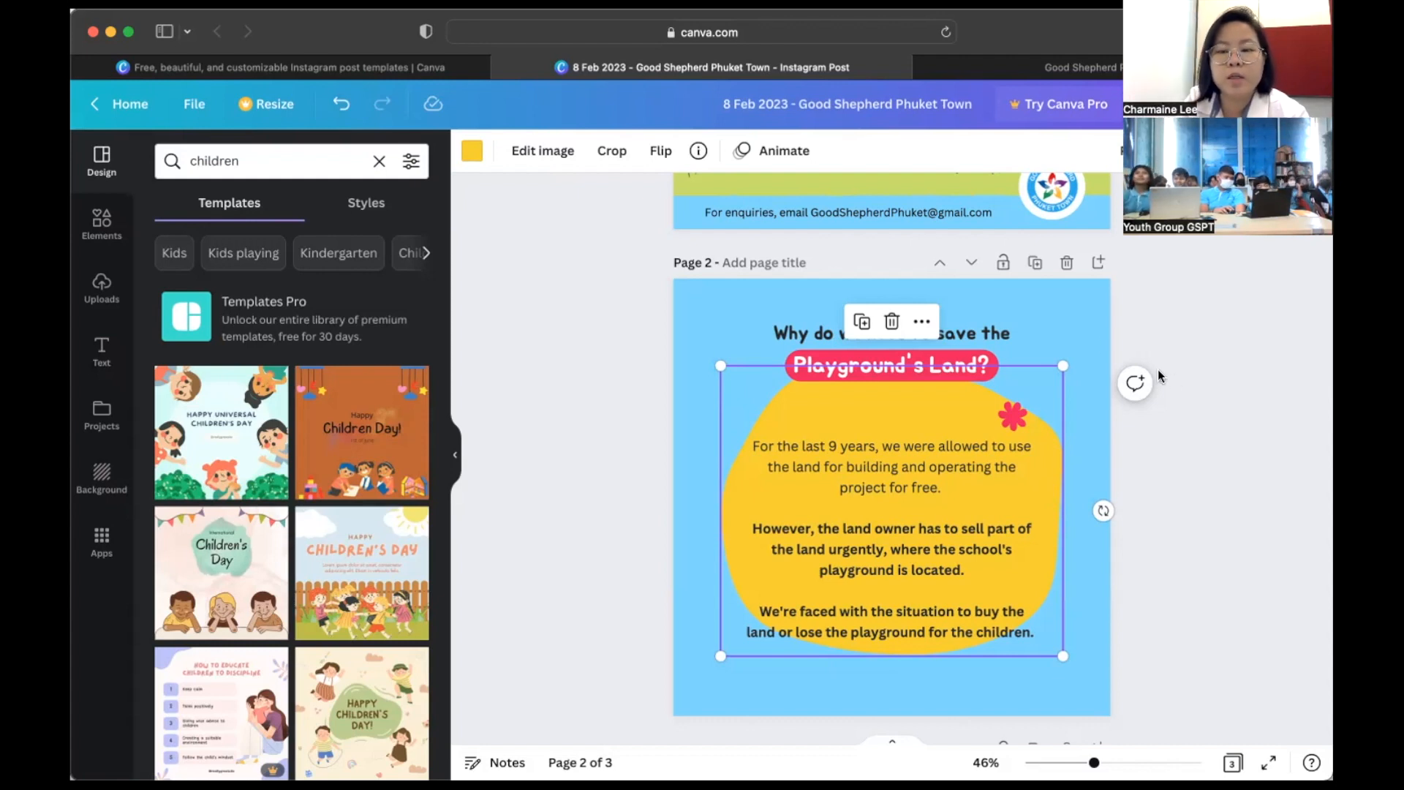
click(1104, 301)
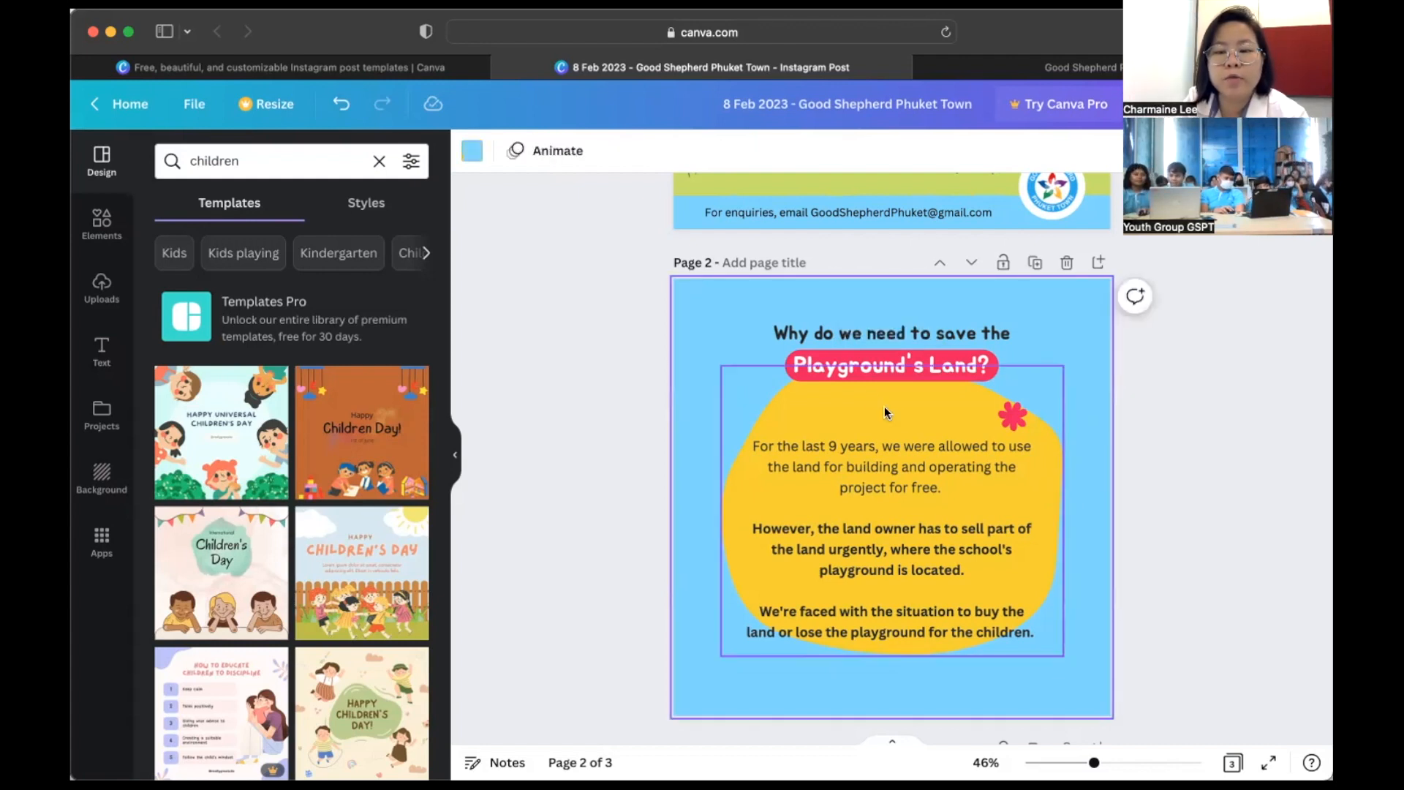
click(805, 330)
click(804, 365)
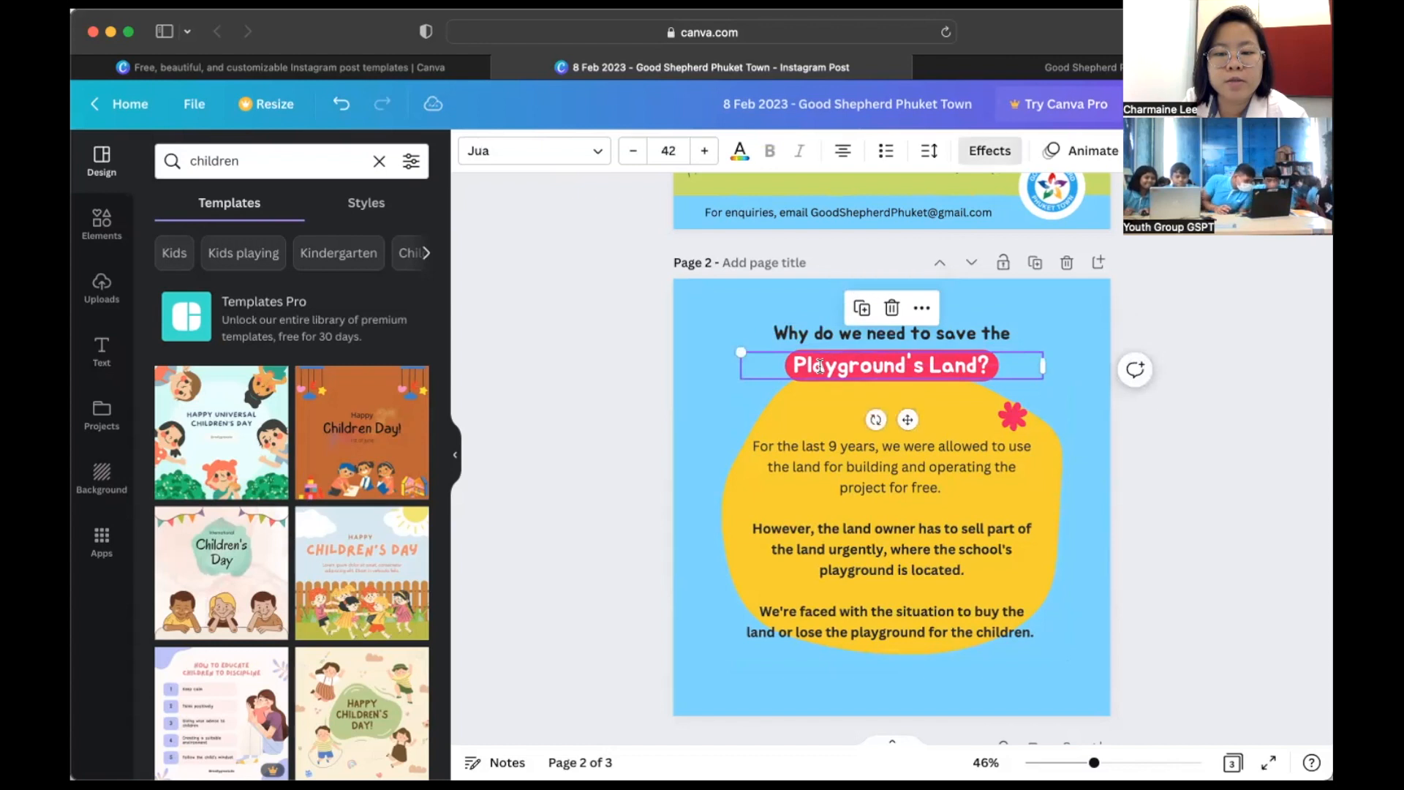
click(805, 475)
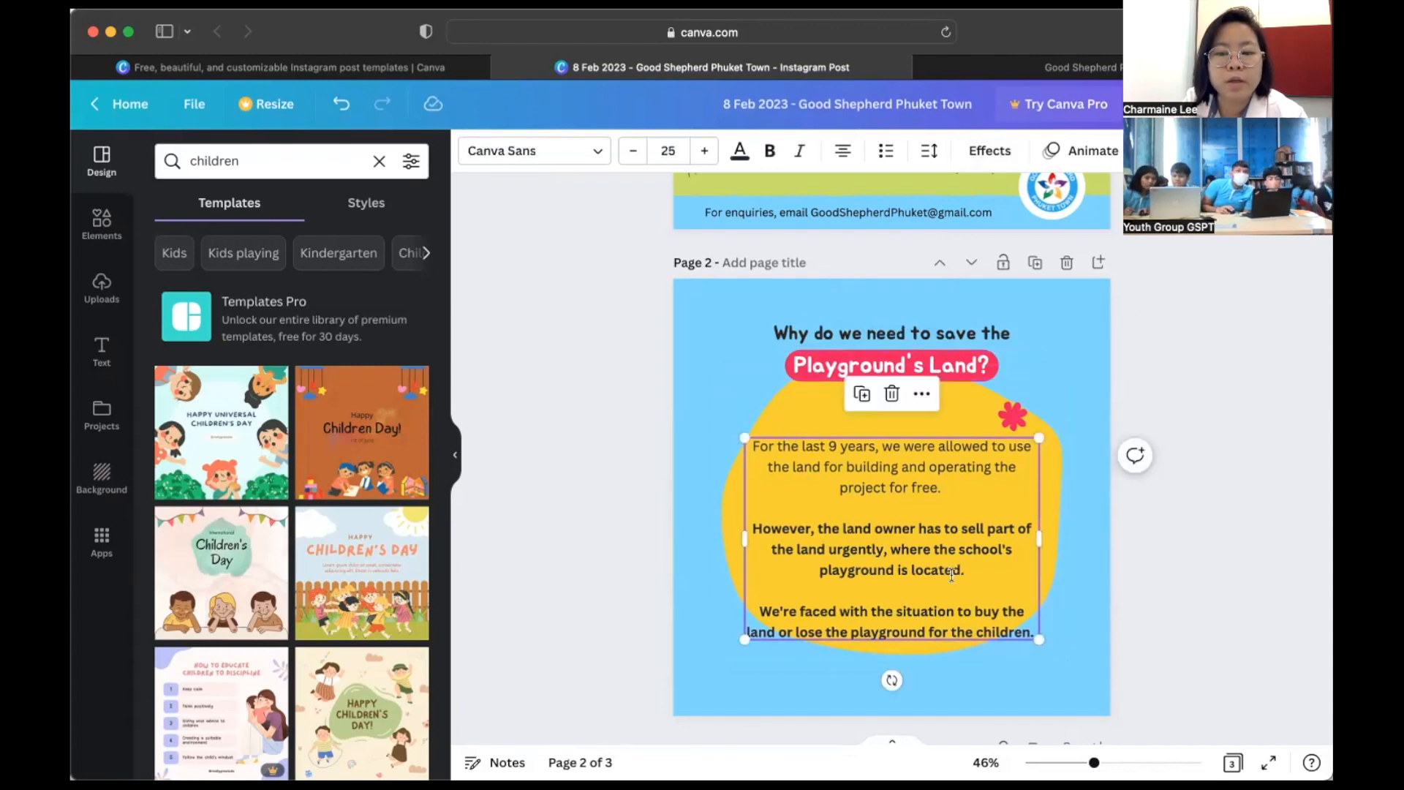